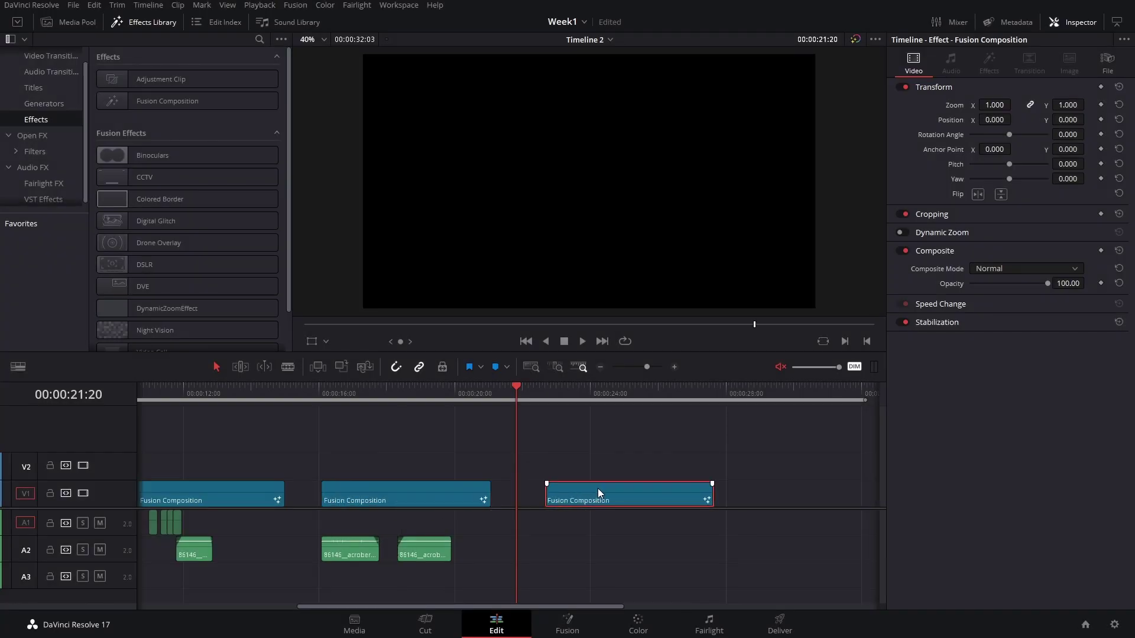
# - Open the last Fusion Composition clip on track V1 in the Fusion page
pyautogui.click(603, 384)
pyautogui.rightClick(603, 491)
pyautogui.click(662, 410)
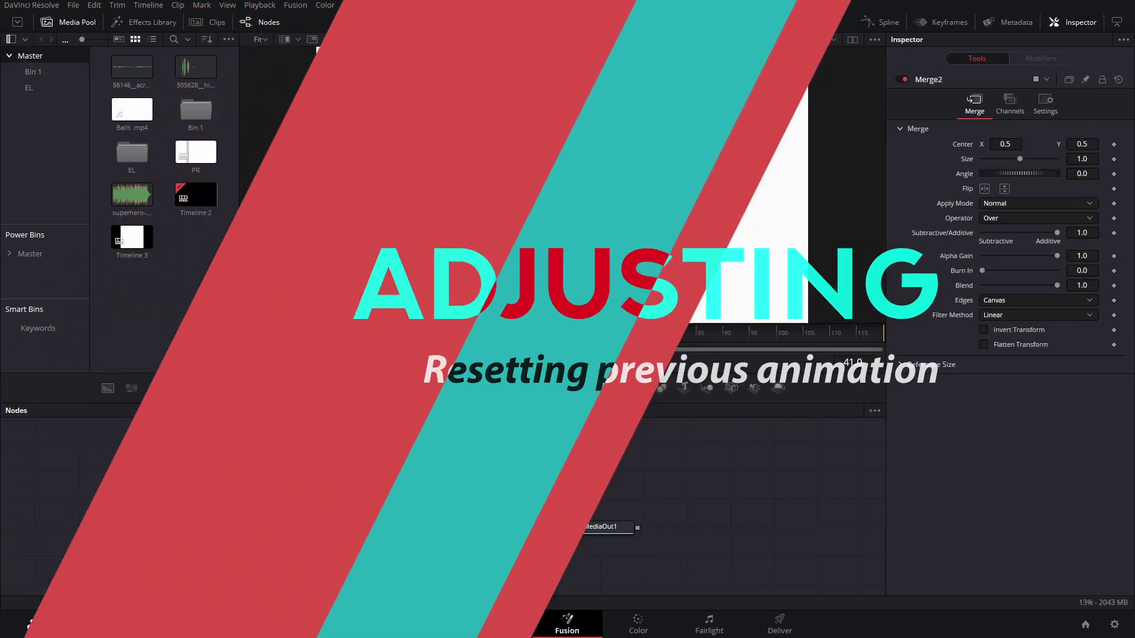
# - Save the project and play back the existing ball animation
pyautogui.click(271, 331)
pyautogui.hotkey('ctrl', 's')
pyautogui.press('space')
pyautogui.press('space')
# - Detach DropShadow1 with its Polygon1 mask from the flow, leaving Transform1 connected directly to Merge2
pyautogui.moveTo(614, 451); pyautogui.dragTo(742, 486)
pyautogui.click(555, 476)
pyautogui.click(647, 507)
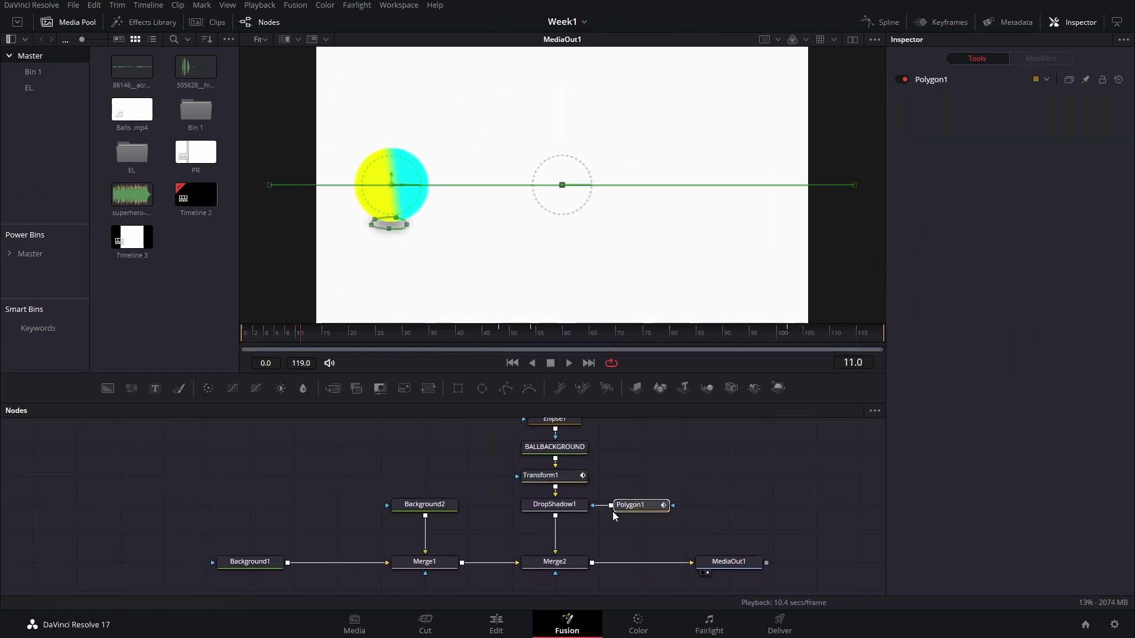
pyautogui.moveTo(490, 499); pyautogui.dragTo(658, 515)
pyautogui.keyDown('shift'); pyautogui.moveTo(536, 507); pyautogui.dragTo(710, 508); pyautogui.keyUp('shift')
pyautogui.moveTo(688, 465); pyautogui.dragTo(577, 468)
pyautogui.click(541, 458)
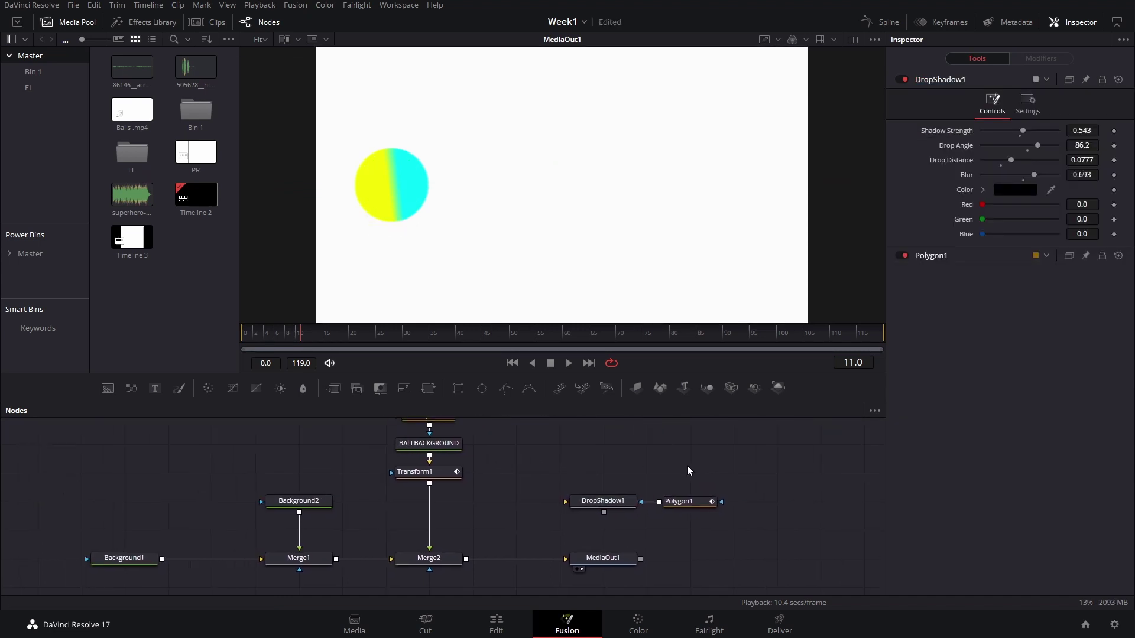
# - Reset the Angle and Center of Transform1 to their defaults, clearing the previous animation
pyautogui.click(435, 472)
pyautogui.click(504, 336)
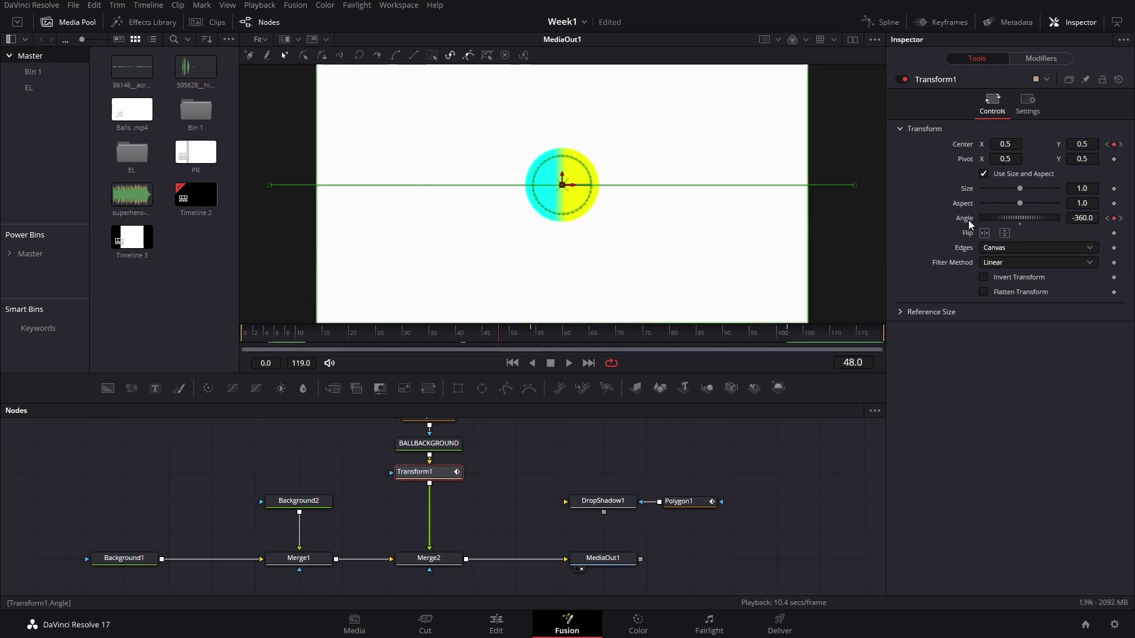
pyautogui.moveTo(570, 438); pyautogui.dragTo(639, 485)
pyautogui.click(504, 463)
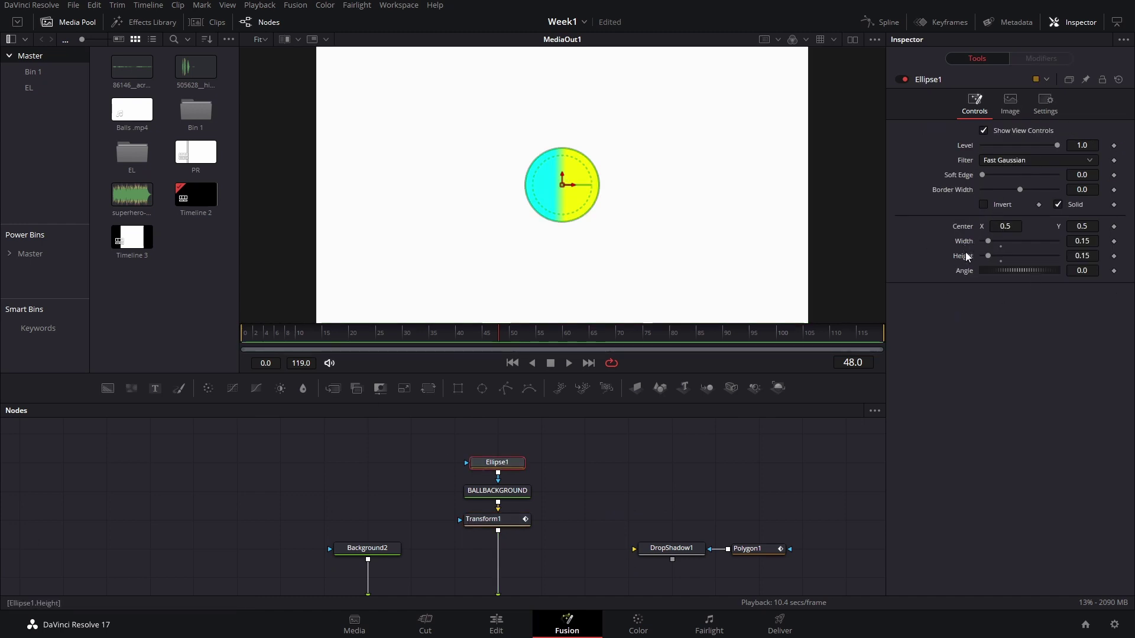
pyautogui.scroll(-2, 584, 162)
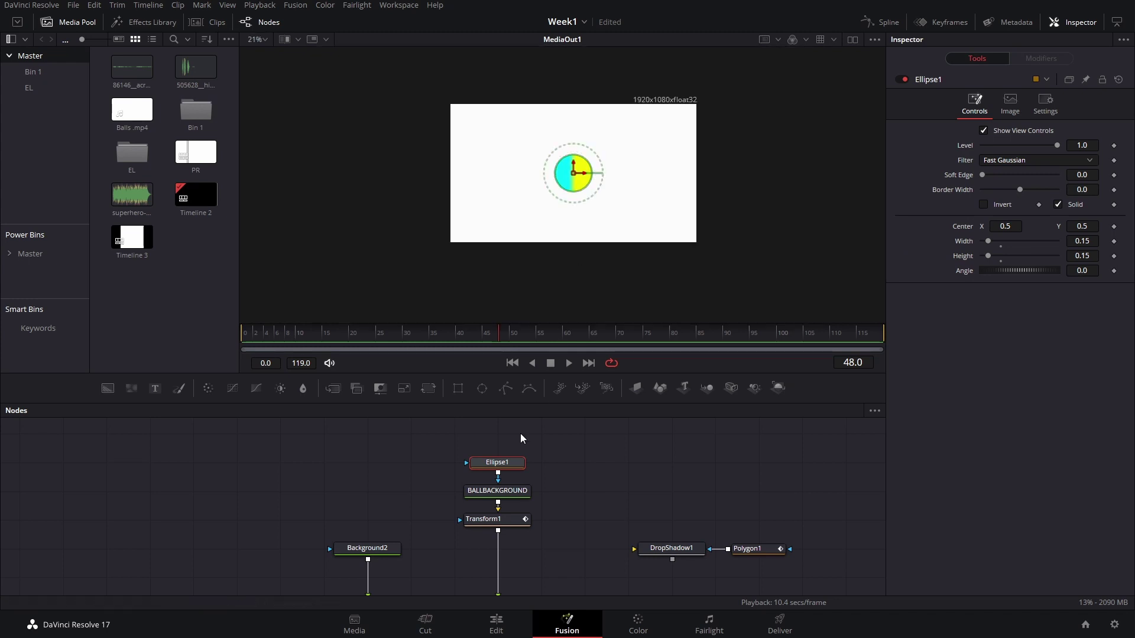
pyautogui.click(520, 525)
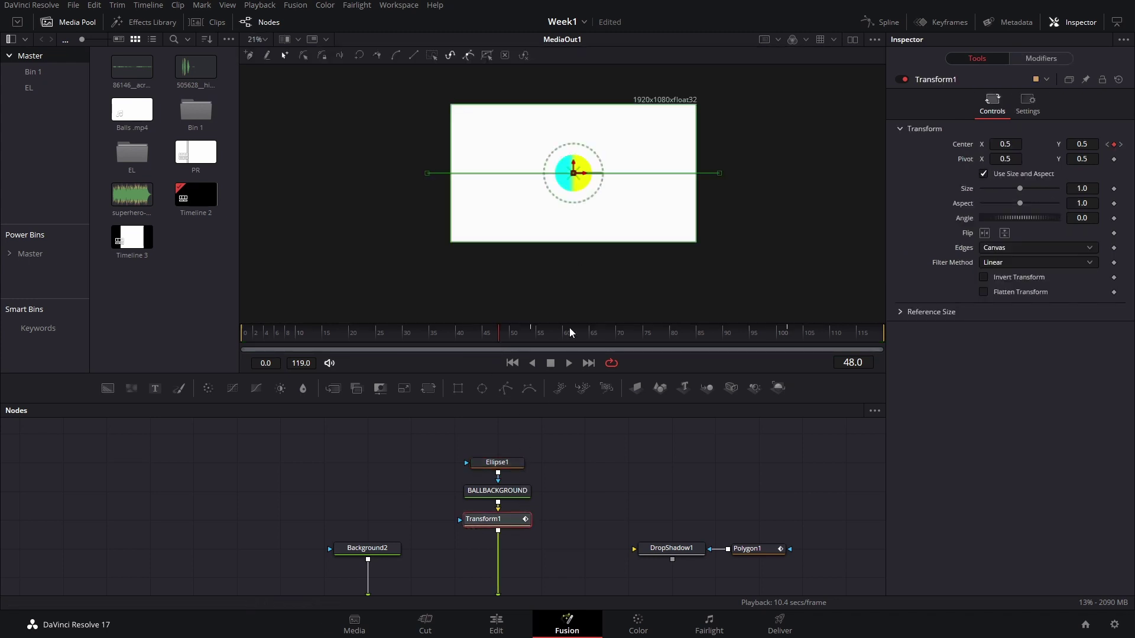
pyautogui.doubleClick(964, 144)
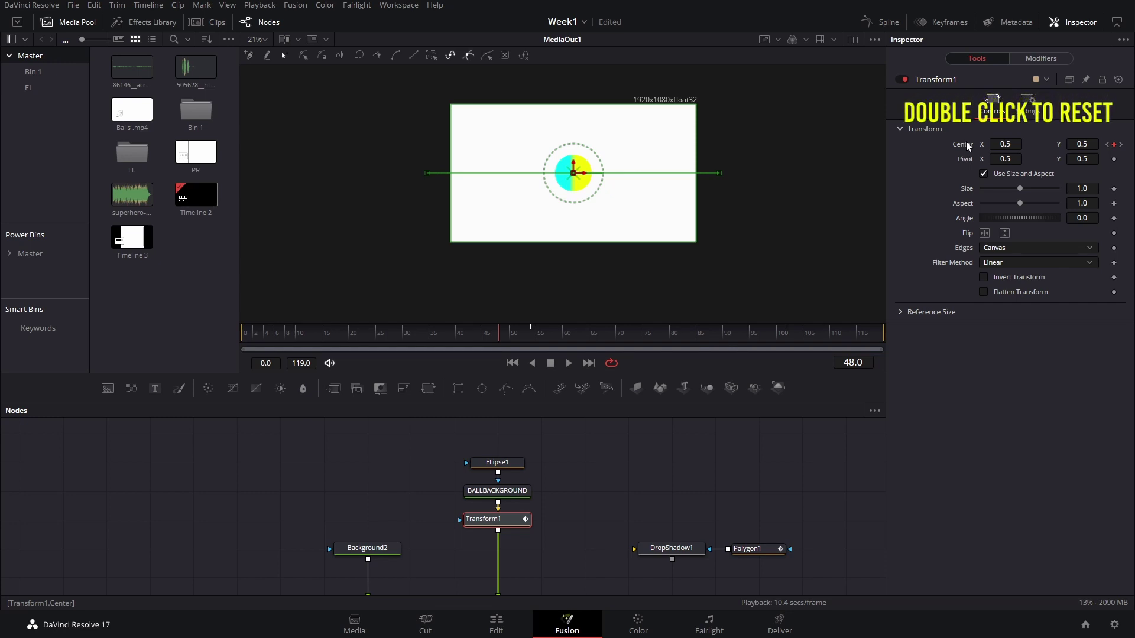
# - Keyframe the Center of Transform1 at 0.5, 0.5 on frame 10 and with Y 1.175 on frame 0
pyautogui.moveTo(656, 477); pyautogui.dragTo(680, 457)
pyautogui.moveTo(570, 509); pyautogui.dragTo(554, 499)
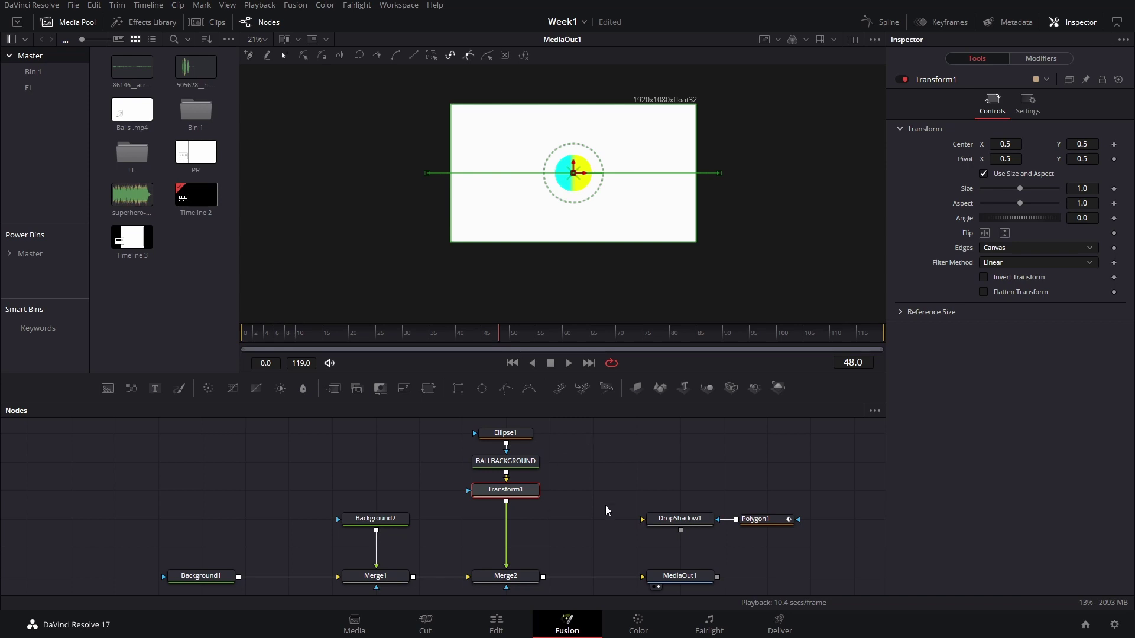
pyautogui.click(271, 332)
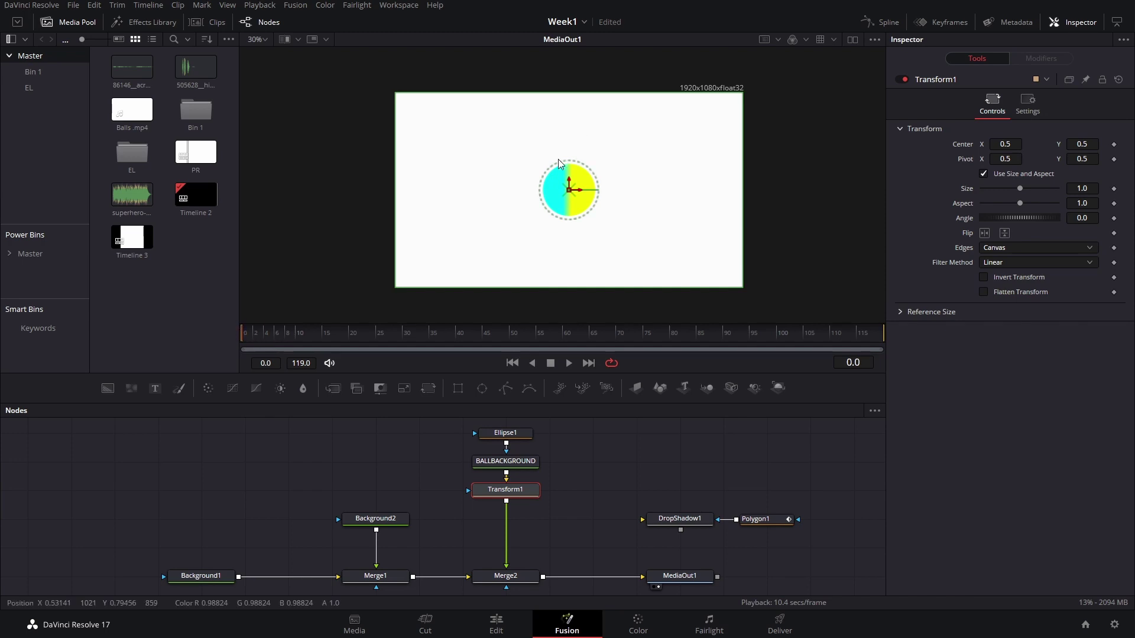
pyautogui.moveTo(570, 179); pyautogui.dragTo(592, 163)
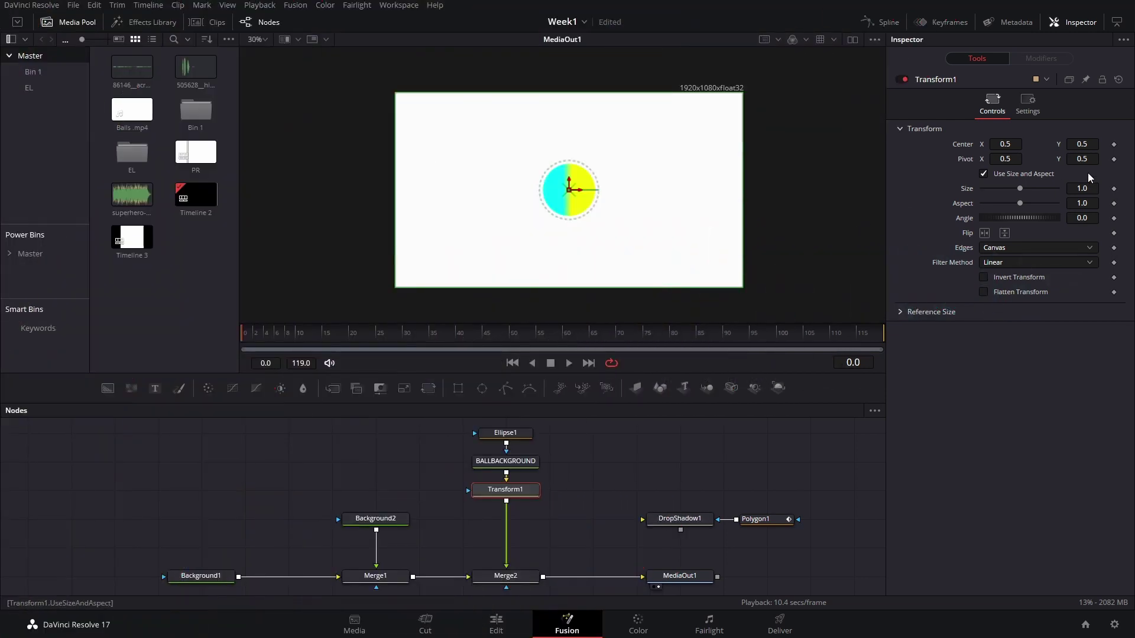
pyautogui.click(1114, 145)
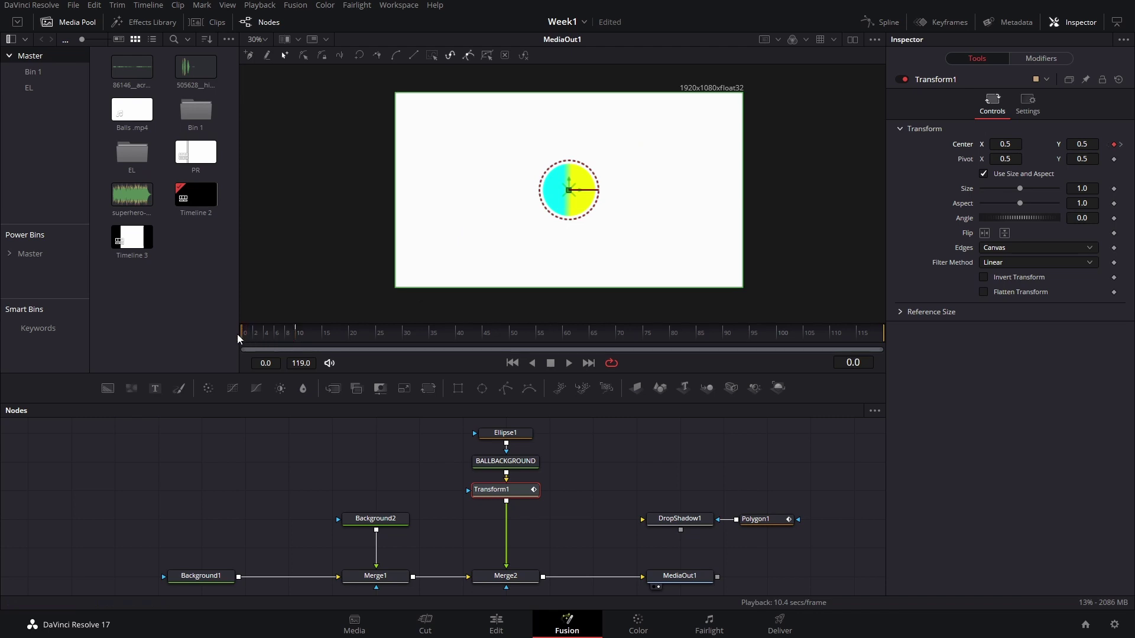
pyautogui.moveTo(1069, 144); pyautogui.dragTo(1134, 144)
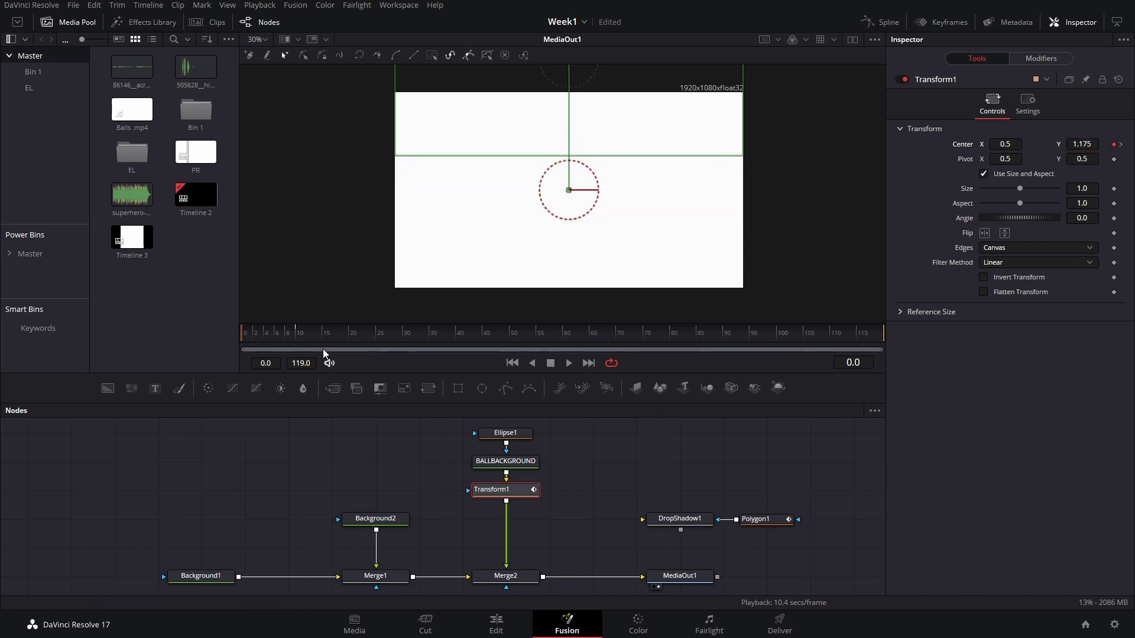
# - Preview the ball's drop and keyframe Center Y at 0.834 on frame 15 for the first bounce
pyautogui.press('space')
pyautogui.press('space')
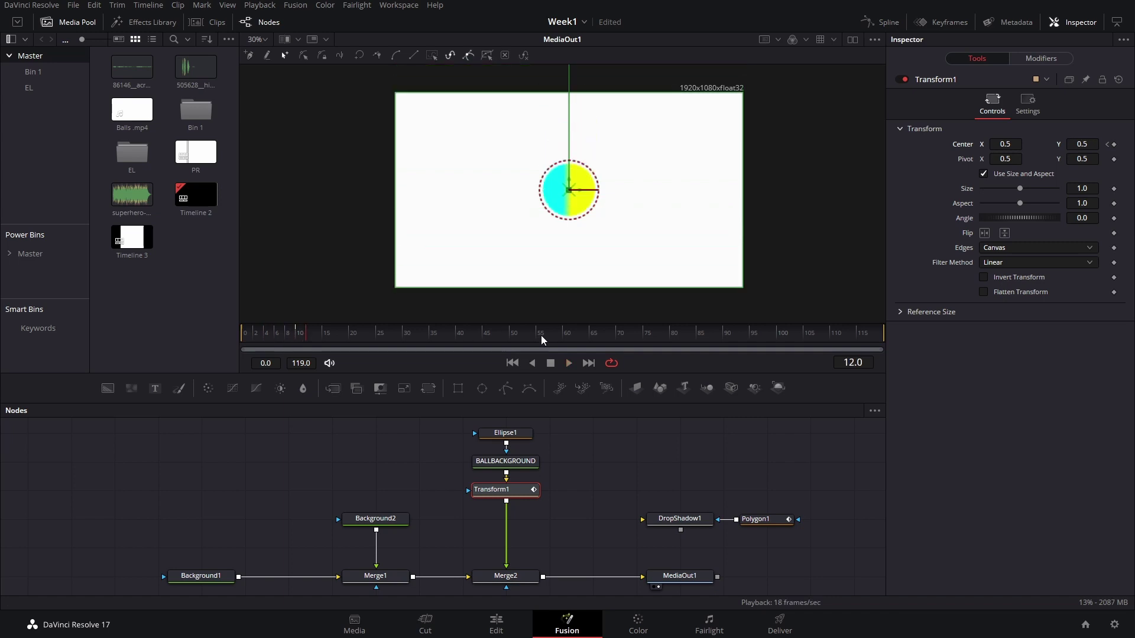
pyautogui.click(292, 339)
pyautogui.moveTo(294, 340); pyautogui.dragTo(301, 343)
pyautogui.moveTo(301, 340); pyautogui.dragTo(321, 348)
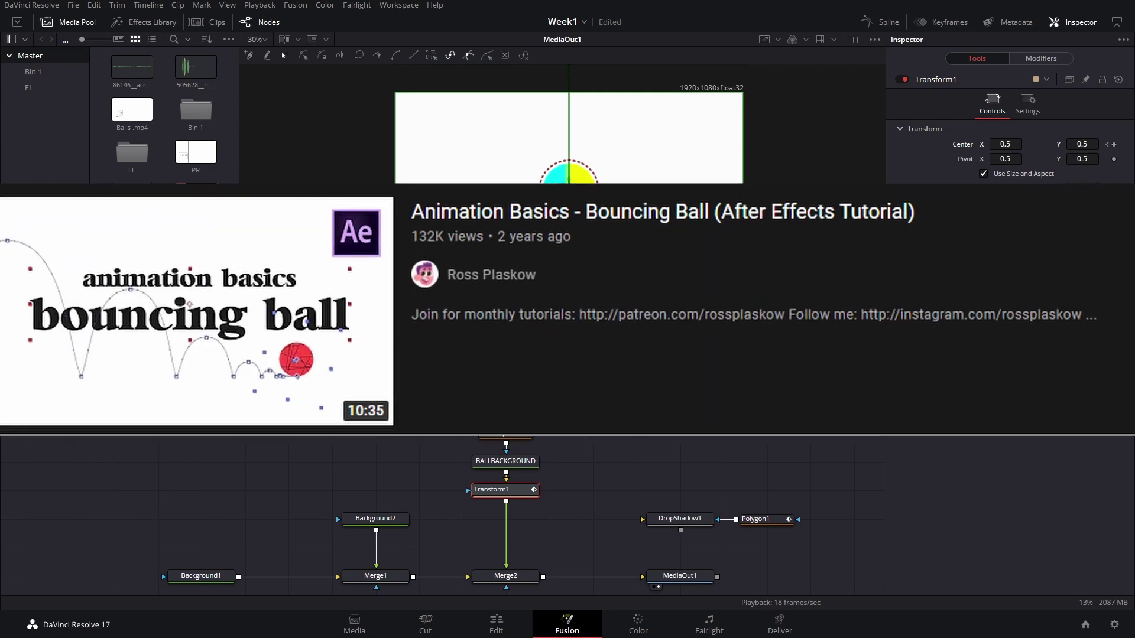
pyautogui.moveTo(300, 343); pyautogui.dragTo(303, 341)
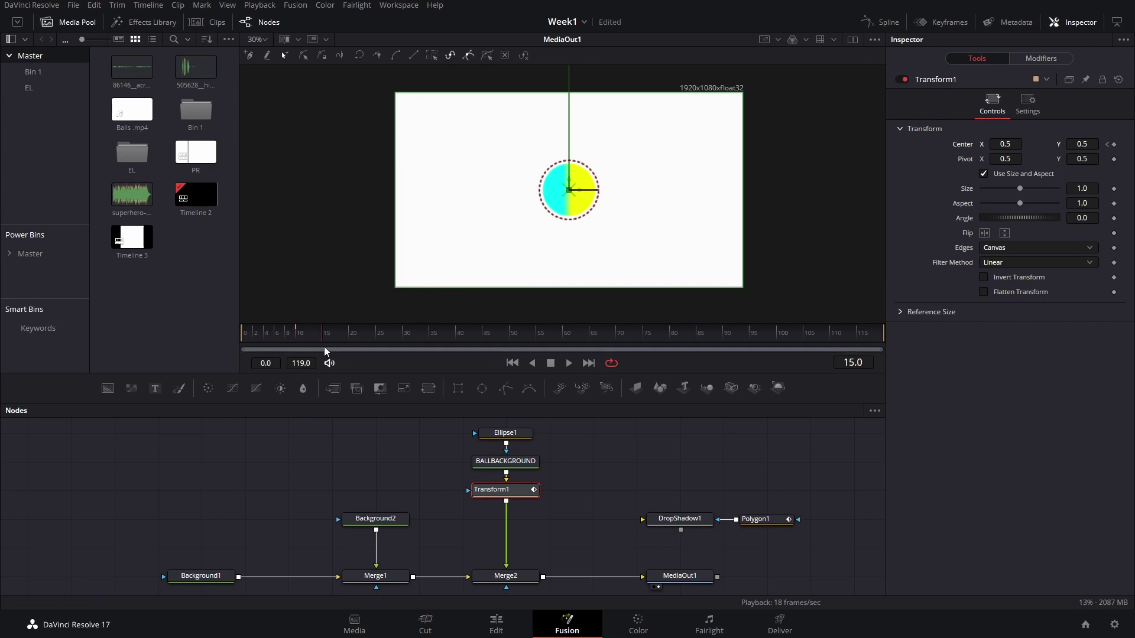
pyautogui.moveTo(1075, 139); pyautogui.dragTo(1114, 144)
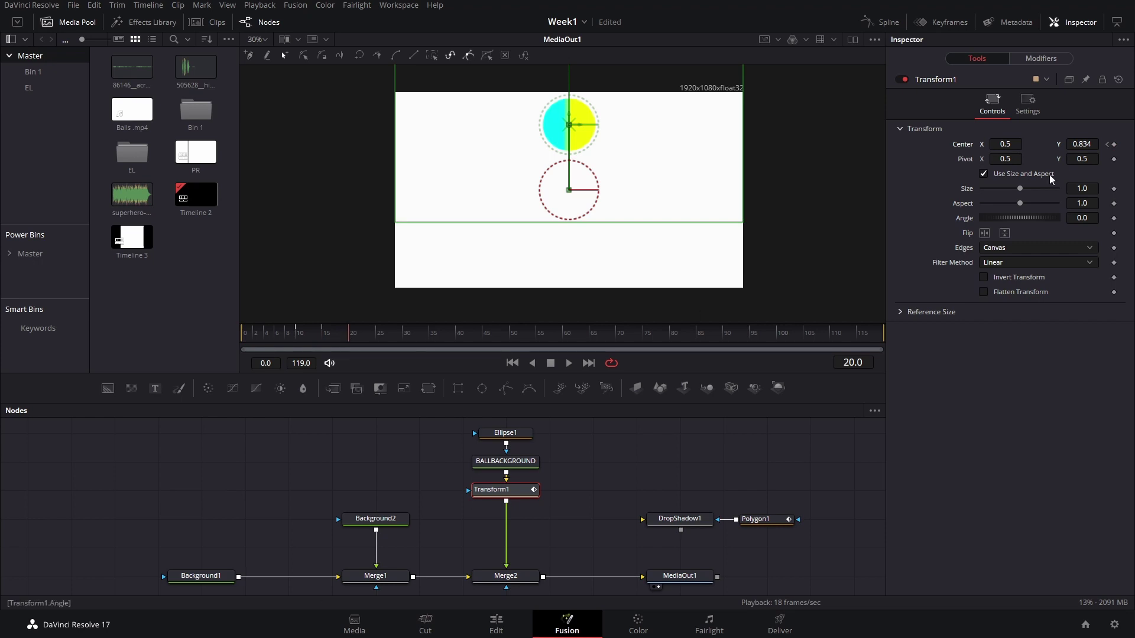
# - Keyframe the ball's Center Y at 0.5 on frame 20 and at 0.662 on frame 24
pyautogui.click(1092, 145)
pyautogui.press('Tab')
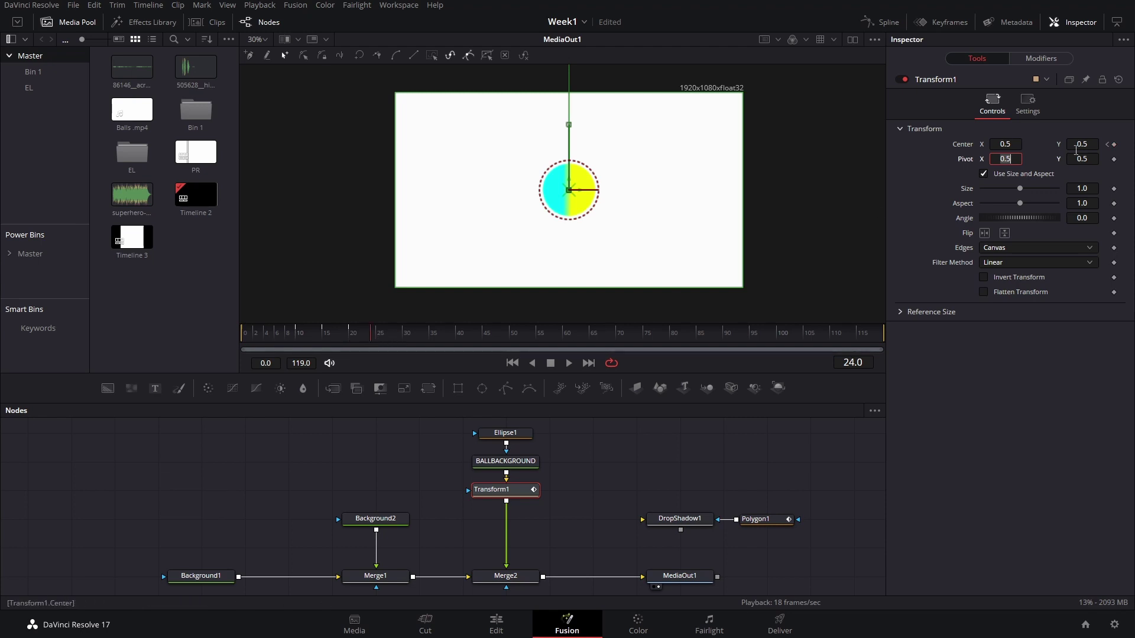
pyautogui.moveTo(1081, 142)
pyautogui.mouseDown()
pyautogui.moveTo(1132, 142)
pyautogui.moveTo(1098, 143)
pyautogui.mouseUp()
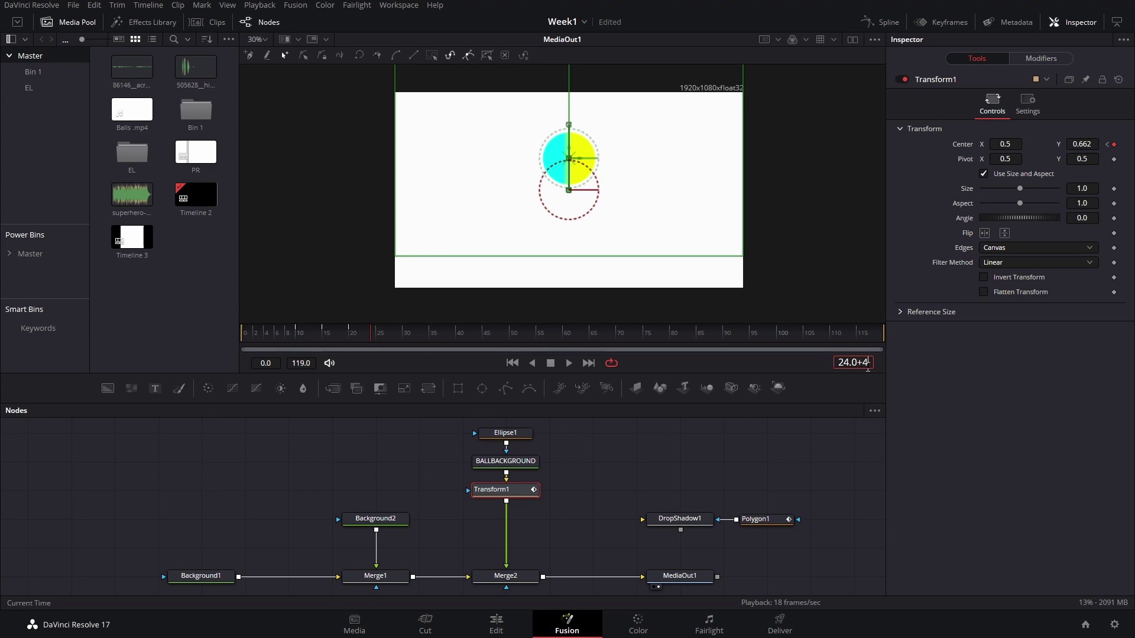
# - Advance four frames to frame 28 and keyframe the ball's Center Y at 0.5
pyautogui.press('Return')
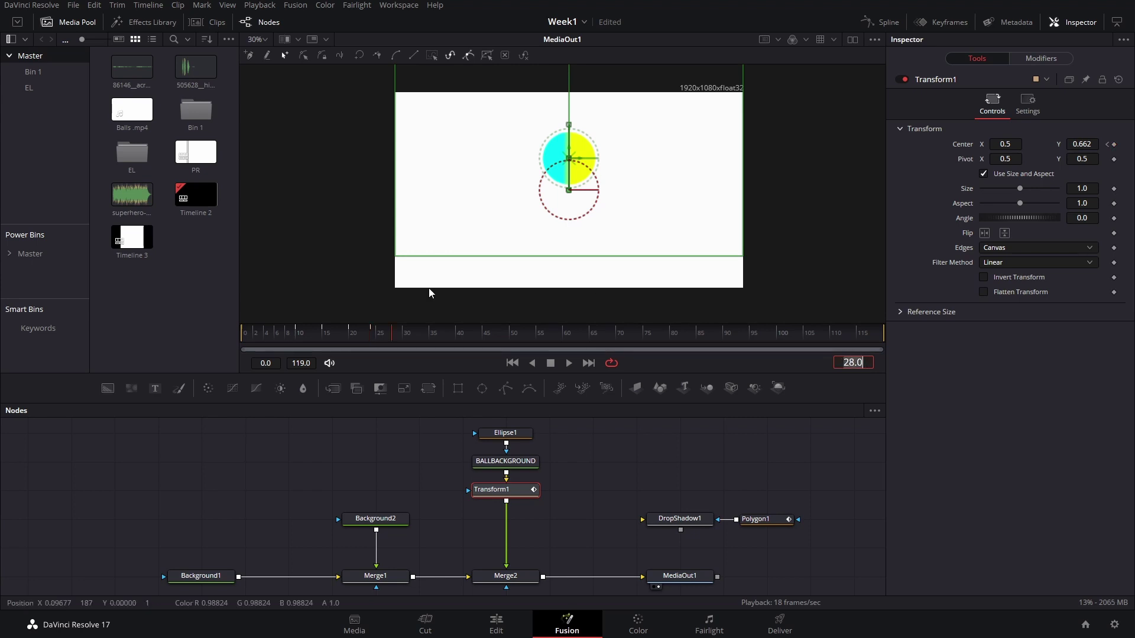
pyautogui.click(1075, 144)
pyautogui.write('.5')
pyautogui.press('Tab')
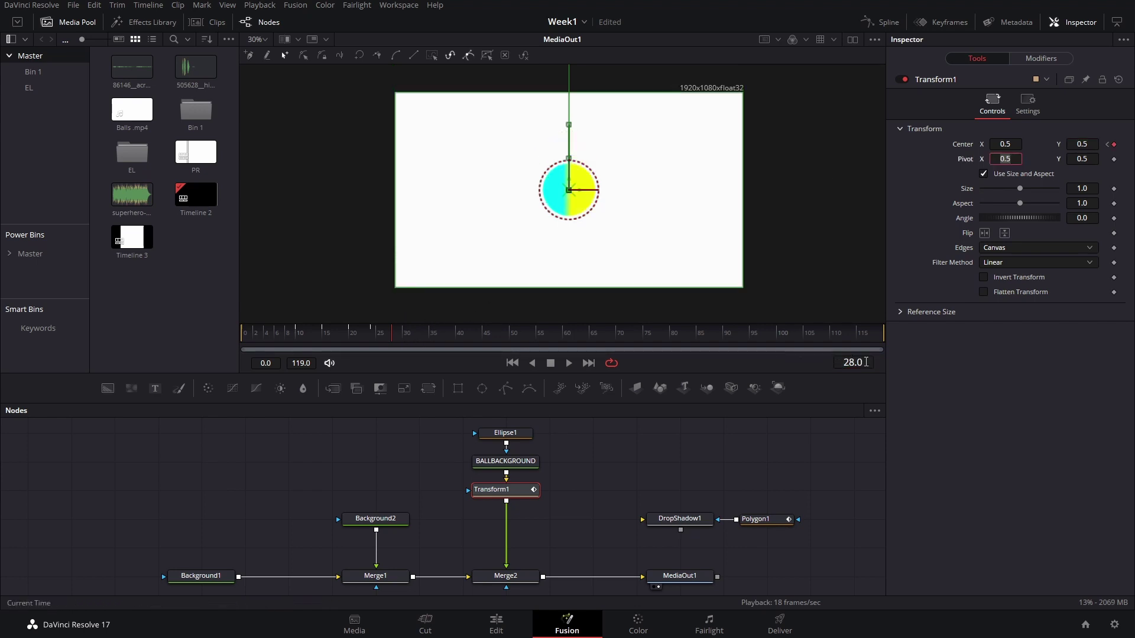
# - Go to frame 31 and keyframe the ball's Center Y at 0.577 for a smaller bounce
pyautogui.click(866, 362)
pyautogui.press('BackSpace')
pyautogui.press('BackSpace')
pyautogui.press('BackSpace')
pyautogui.press('BackSpace')
pyautogui.write('31')
pyautogui.press('Return')
pyautogui.moveTo(1082, 144); pyautogui.dragTo(1128, 144)
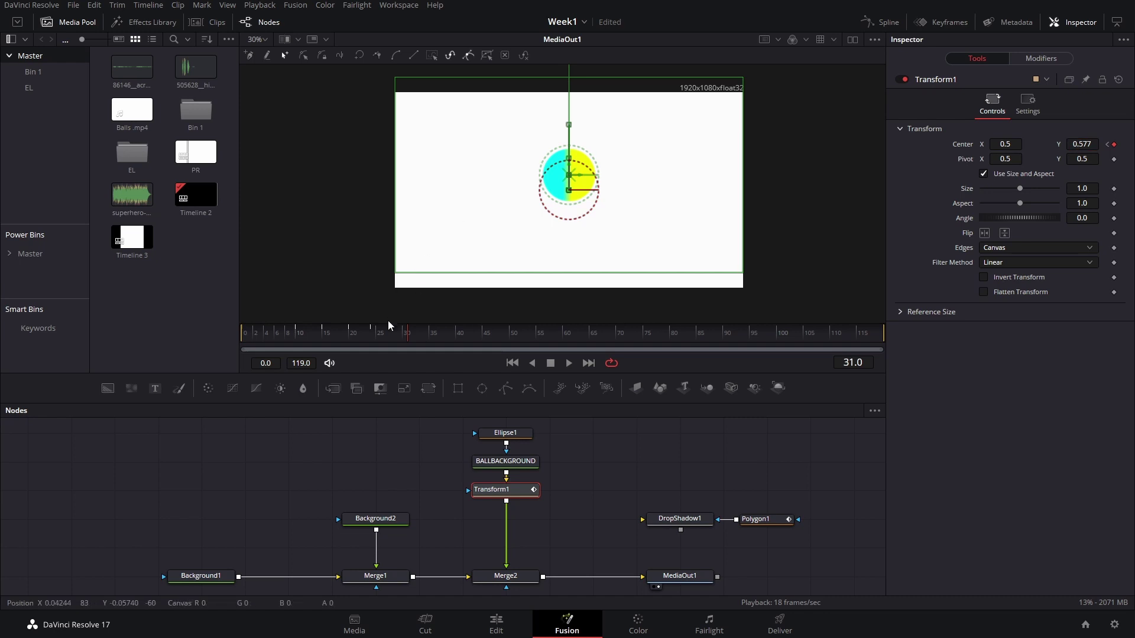
# - Advance three frames to frame 34 and keyframe the ball's Center Y at 0.5
pyautogui.click(871, 358)
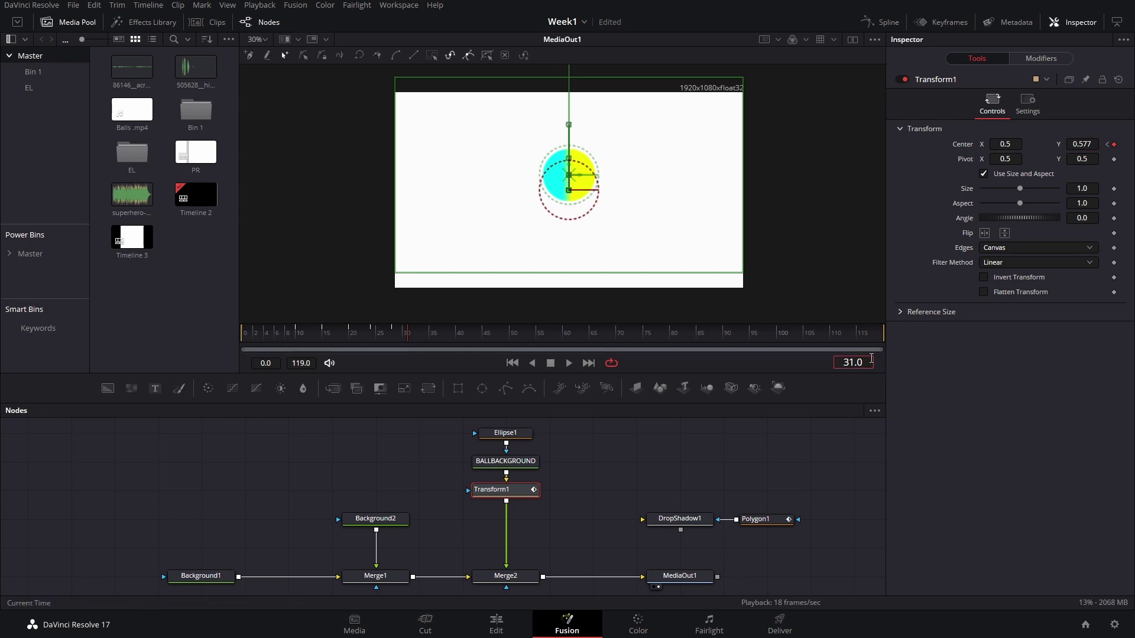
pyautogui.write('+3')
pyautogui.press('Return')
pyautogui.click(1098, 145)
pyautogui.write('0')
pyautogui.press('Tab')
pyautogui.click(1097, 145)
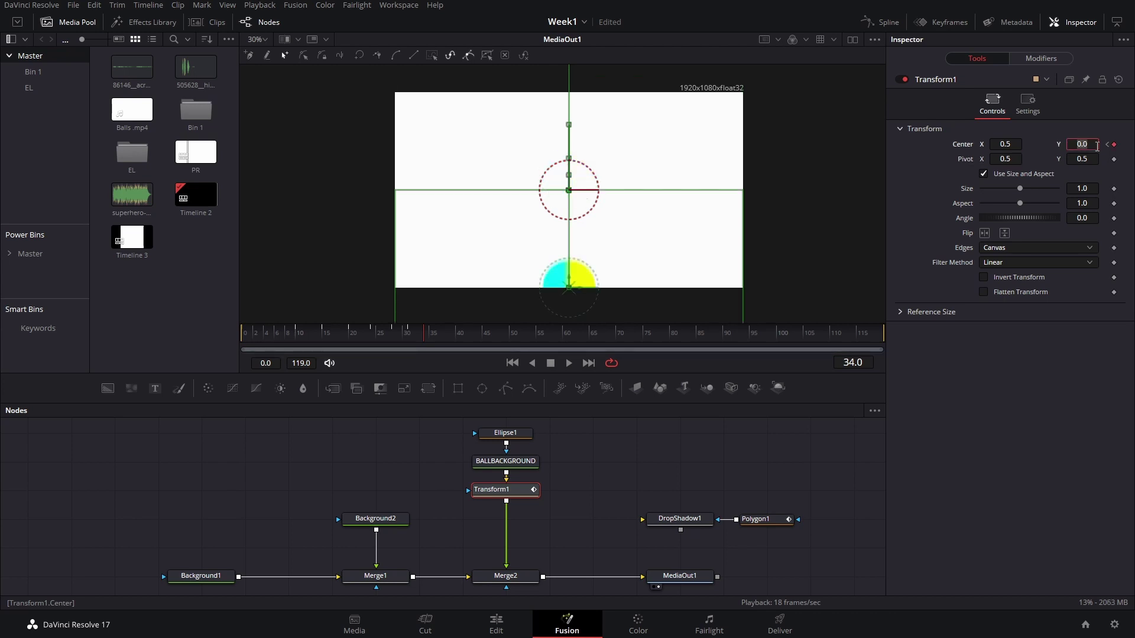
pyautogui.write('0.5')
pyautogui.press('Return')
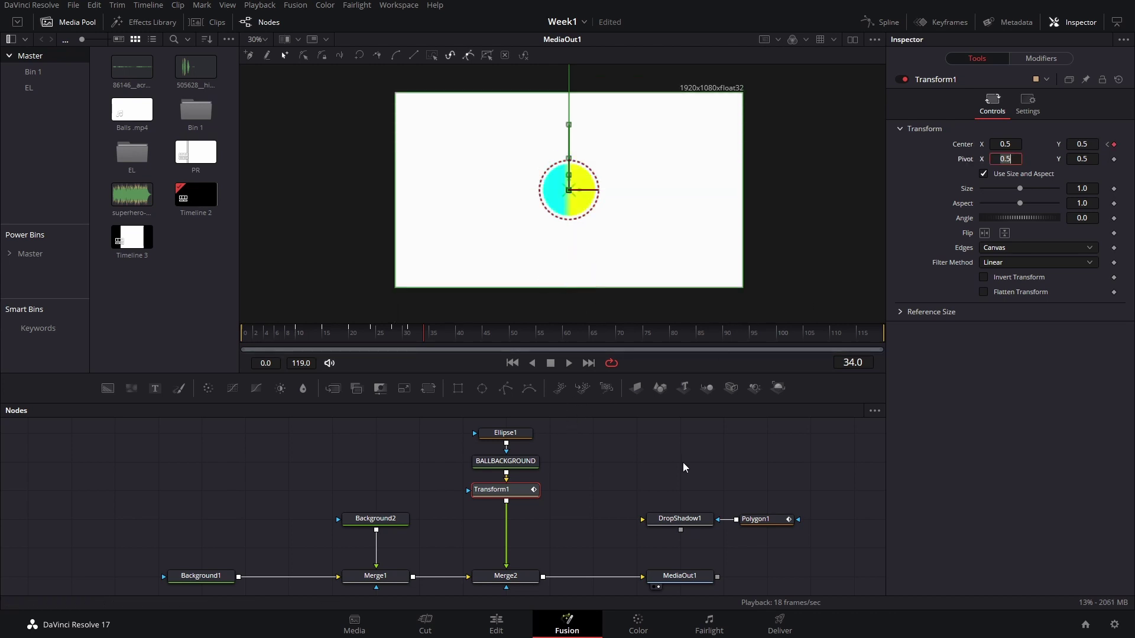
# - Save the project and play the bounce animation from the start
pyautogui.moveTo(269, 333); pyautogui.dragTo(242, 334)
pyautogui.click(627, 462)
pyautogui.hotkey('ctrl', 's')
pyautogui.press('space')
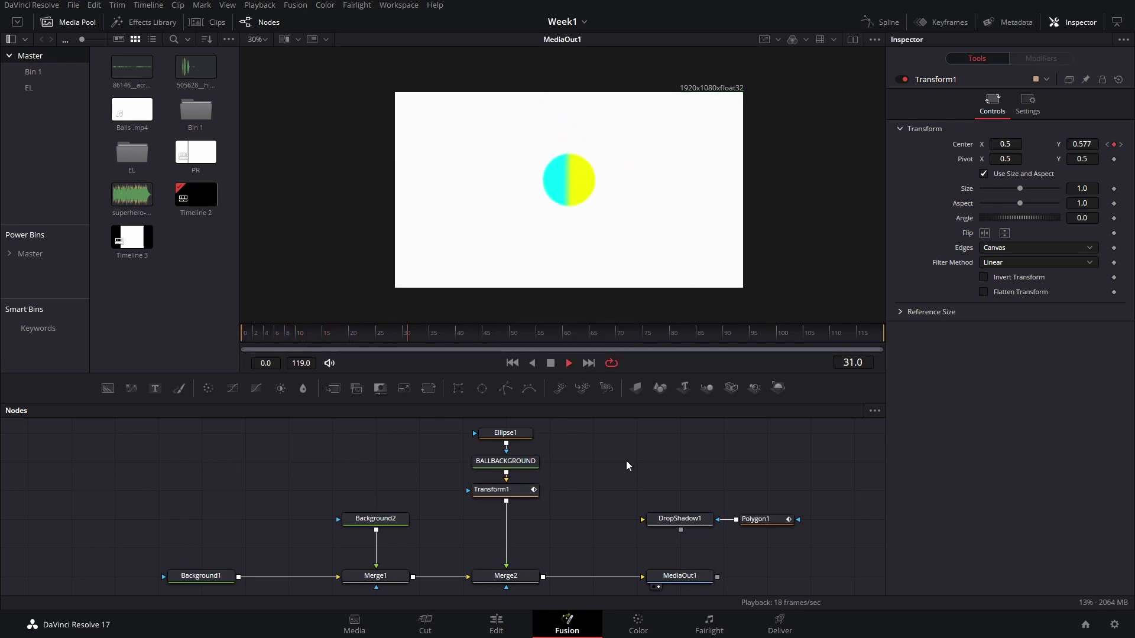
pyautogui.press('space')
pyautogui.click(248, 335)
pyautogui.press('space')
# - Show the Displacement curve of Transform1 in the Spline editor and smooth all its keyframes
pyautogui.click(490, 489)
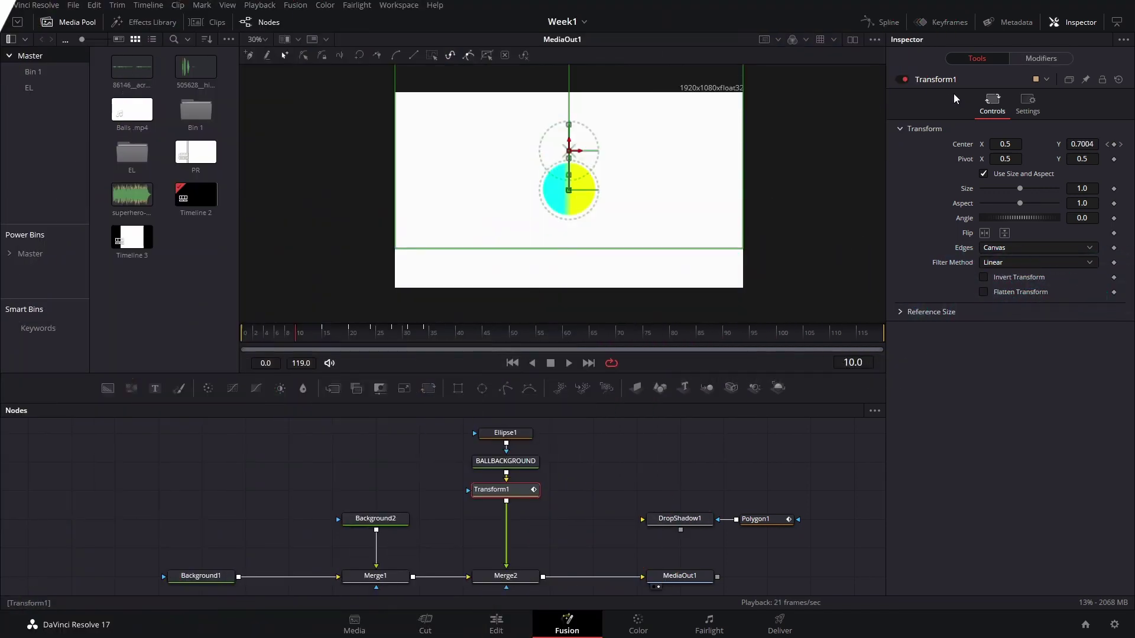
pyautogui.click(892, 22)
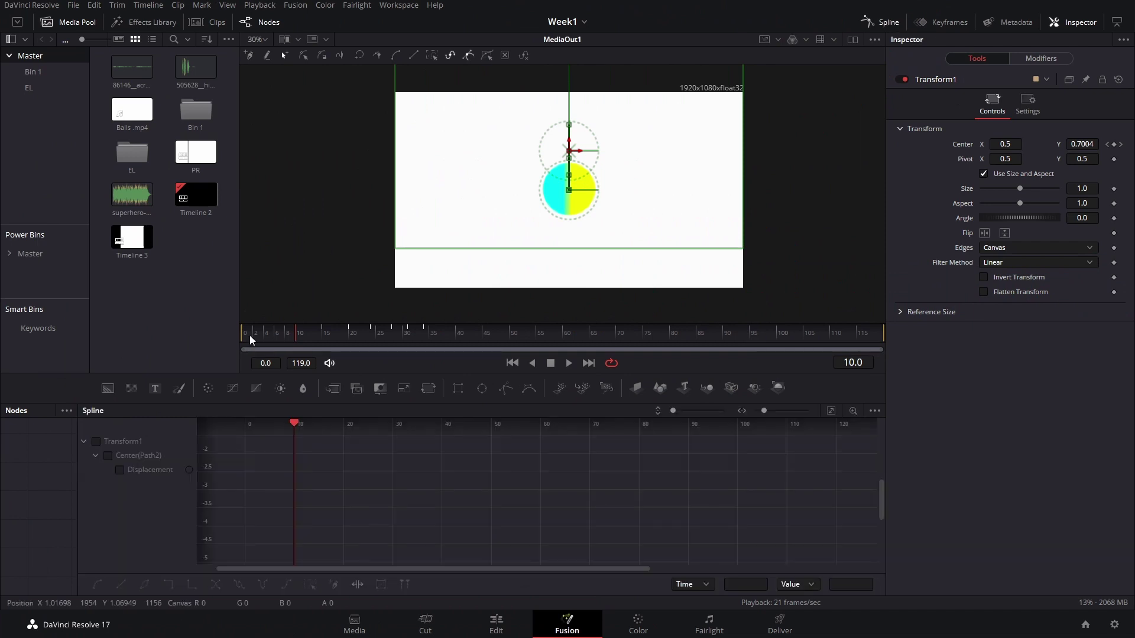
pyautogui.click(134, 441)
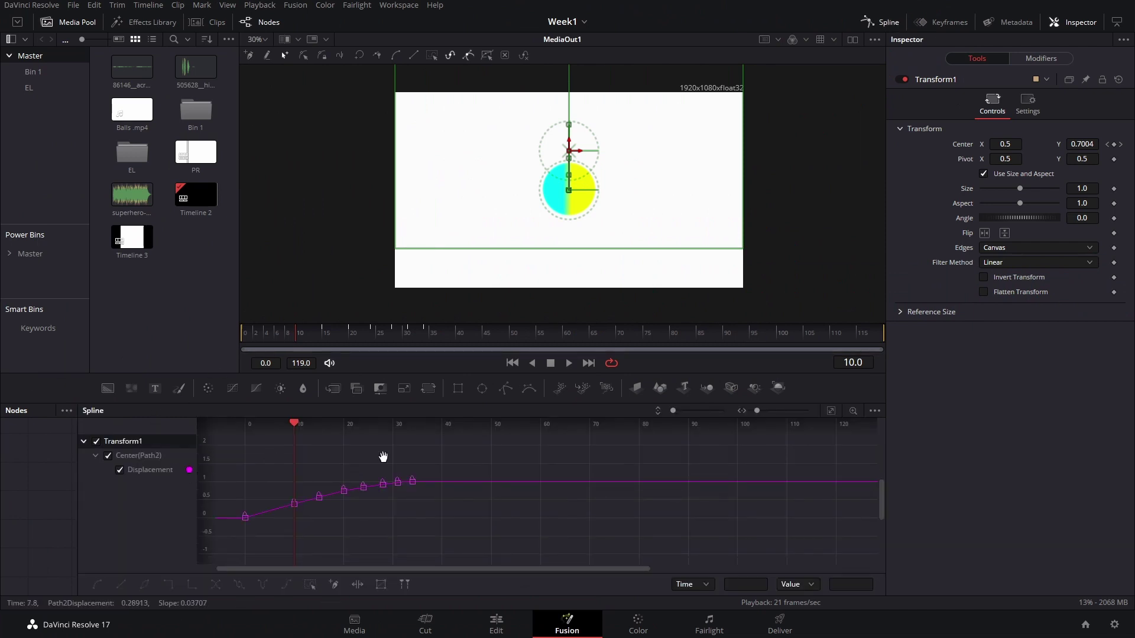
pyautogui.hotkey('shift', 's')
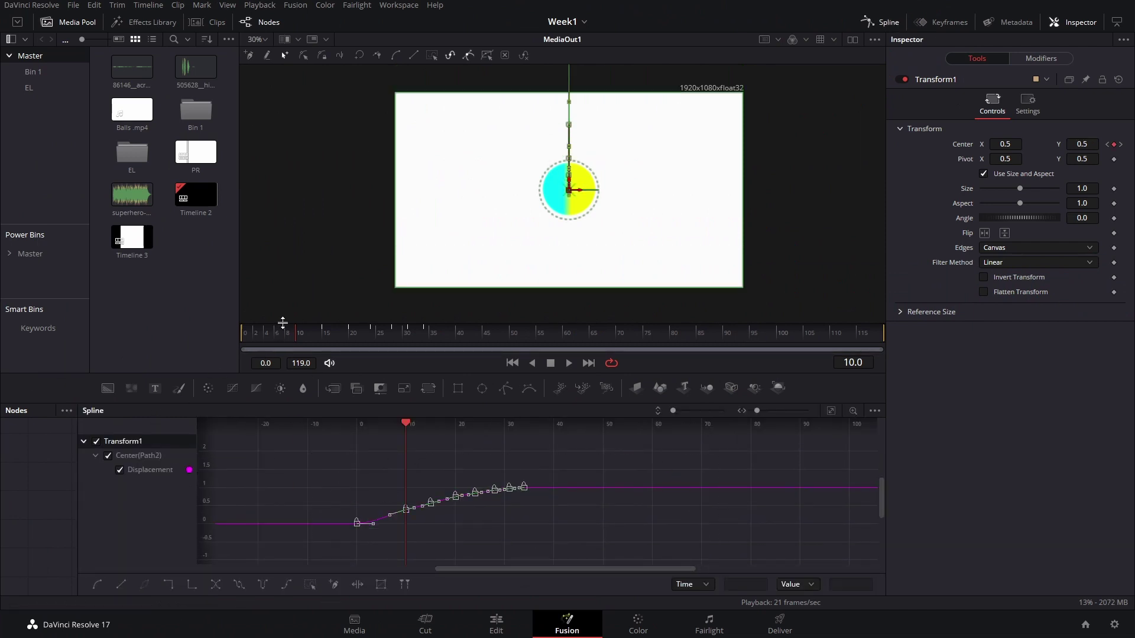
# - Play the smoothed bounce animation from the start to check its motion
pyautogui.moveTo(267, 324); pyautogui.dragTo(260, 338)
pyautogui.click(243, 352)
pyautogui.press('space')
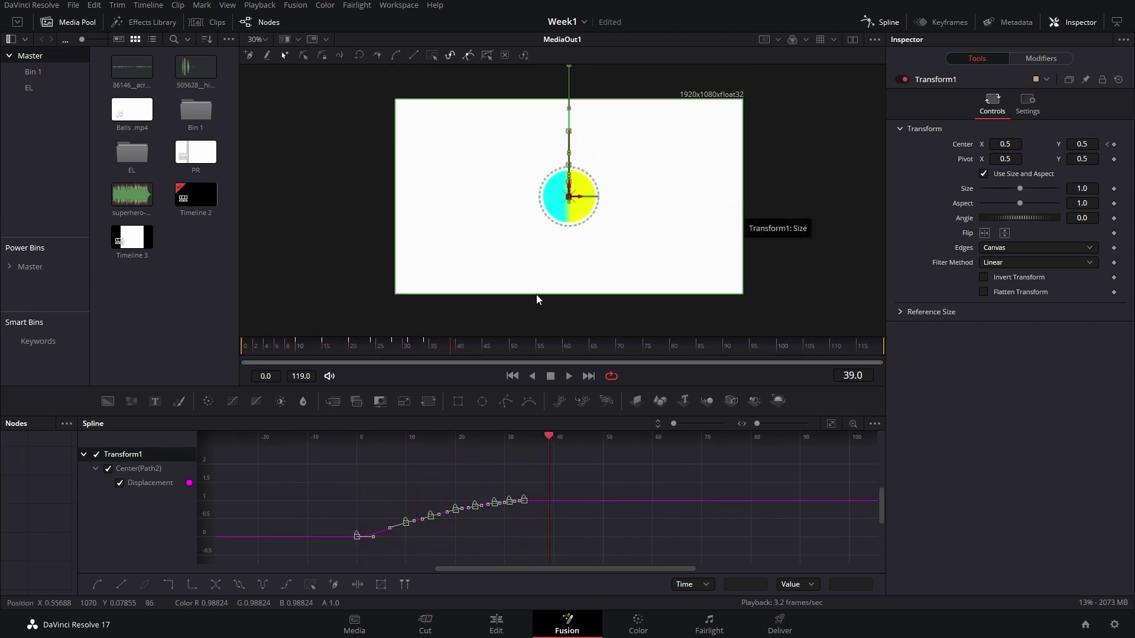
pyautogui.press('space')
pyautogui.press('space')
pyautogui.press('space')
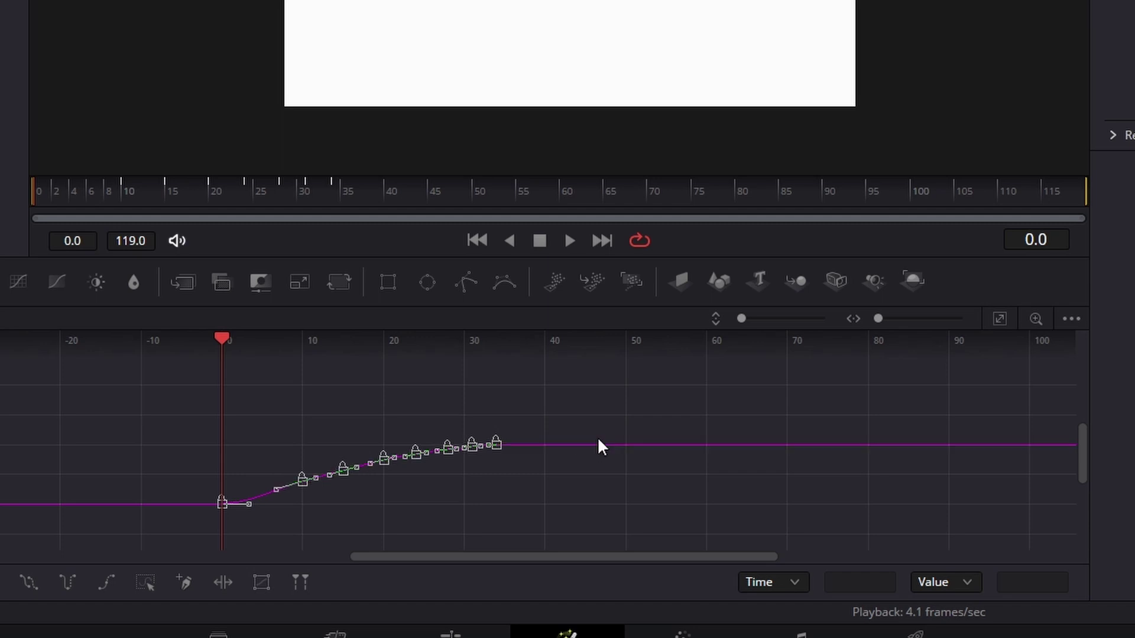
# - Flatten all the Displacement keyframes on the spline and scrub through the motion around frame 15
pyautogui.click(350, 547)
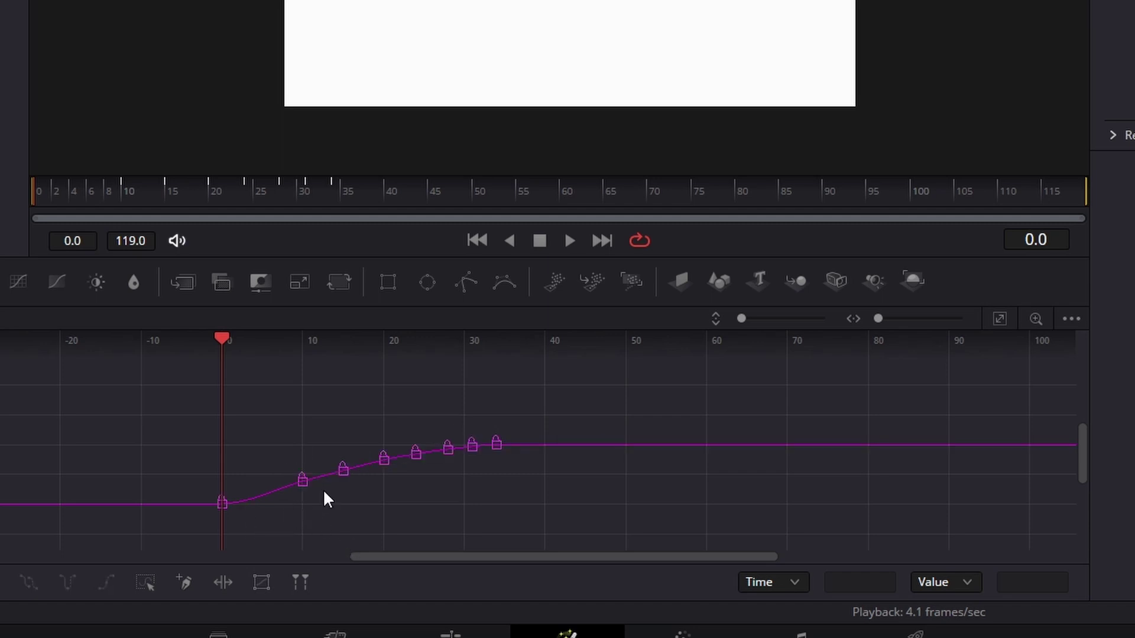
pyautogui.moveTo(142, 429); pyautogui.dragTo(713, 532)
pyautogui.press('f')
pyautogui.click(571, 512)
pyautogui.moveTo(76, 189); pyautogui.dragTo(167, 203)
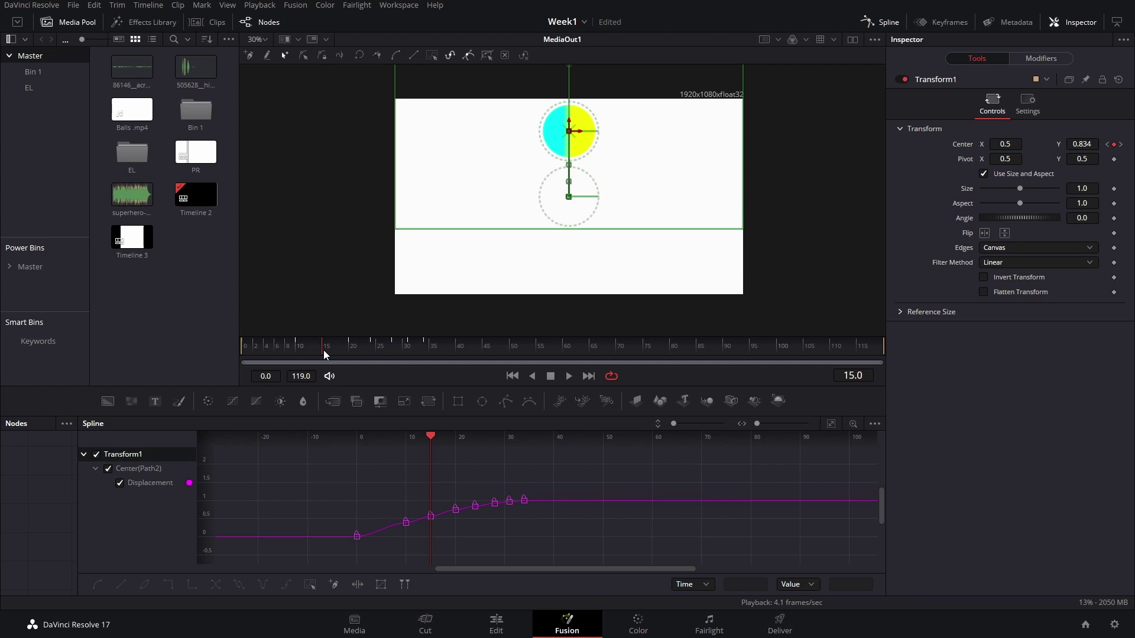
pyautogui.moveTo(331, 353); pyautogui.dragTo(296, 345)
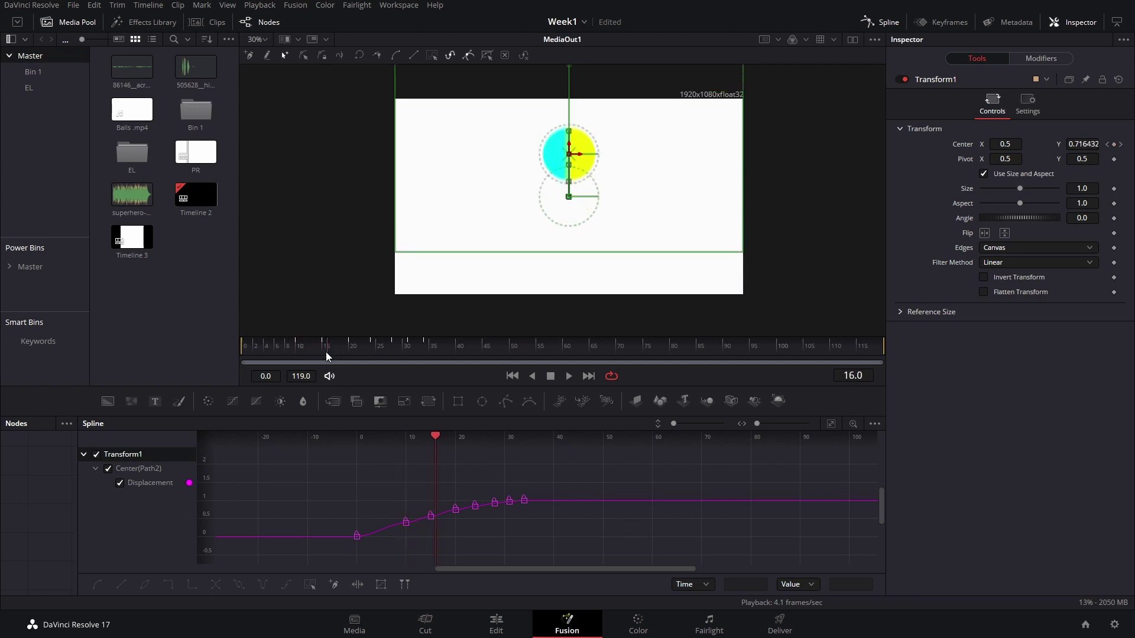
# - Play the bounce animation from the start twice to check the flattened motion
pyautogui.moveTo(317, 353); pyautogui.dragTo(257, 360)
pyautogui.press('space')
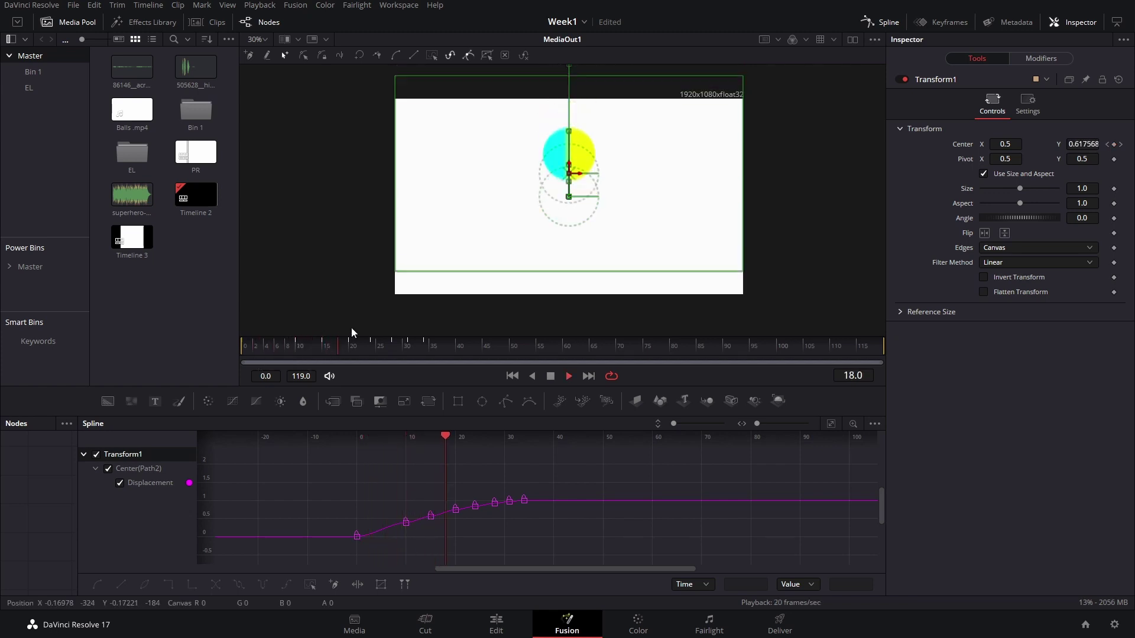
pyautogui.press('space')
pyautogui.moveTo(357, 349); pyautogui.dragTo(274, 351)
pyautogui.press('space')
pyautogui.press('space')
# - Close the Spline editor, deselect Transform1 and play the bounce without the on-screen controls
pyautogui.click(880, 21)
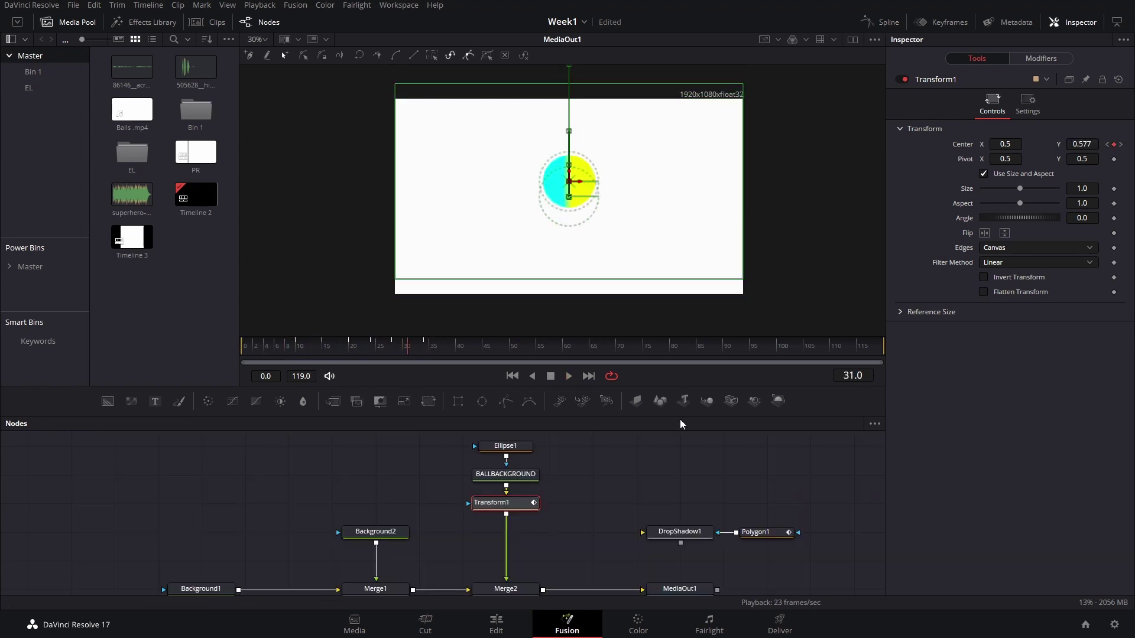
pyautogui.click(618, 449)
pyautogui.press('space')
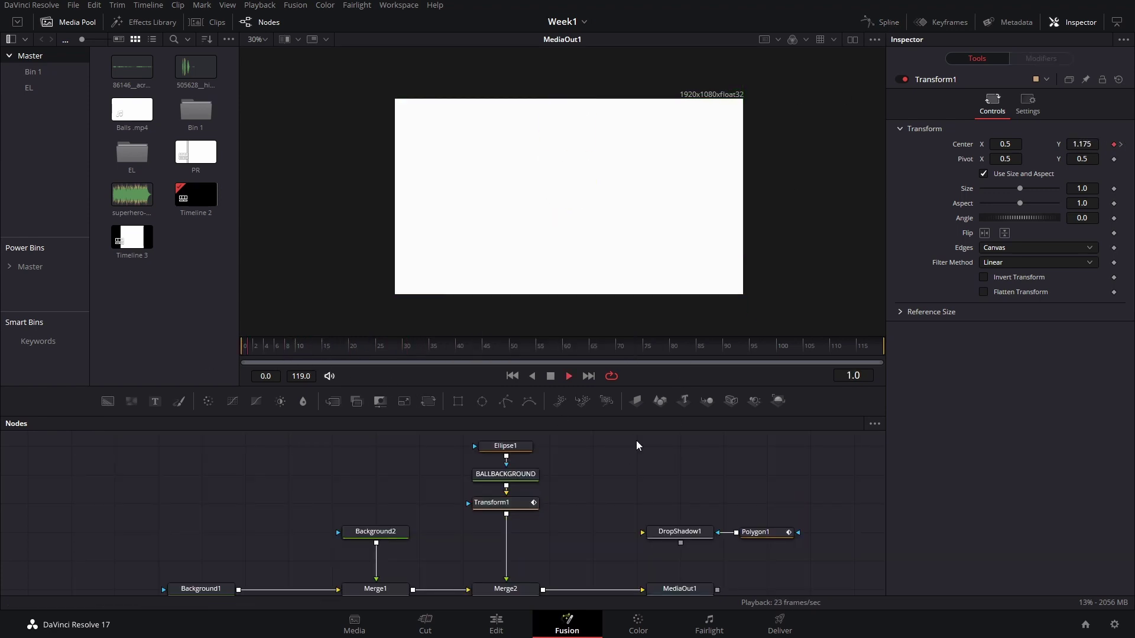
pyautogui.press('space')
# - Reopen the Displacement curve of Transform1 in the Spline editor and flatten its keyframes at frames 0 and 10
pyautogui.click(532, 504)
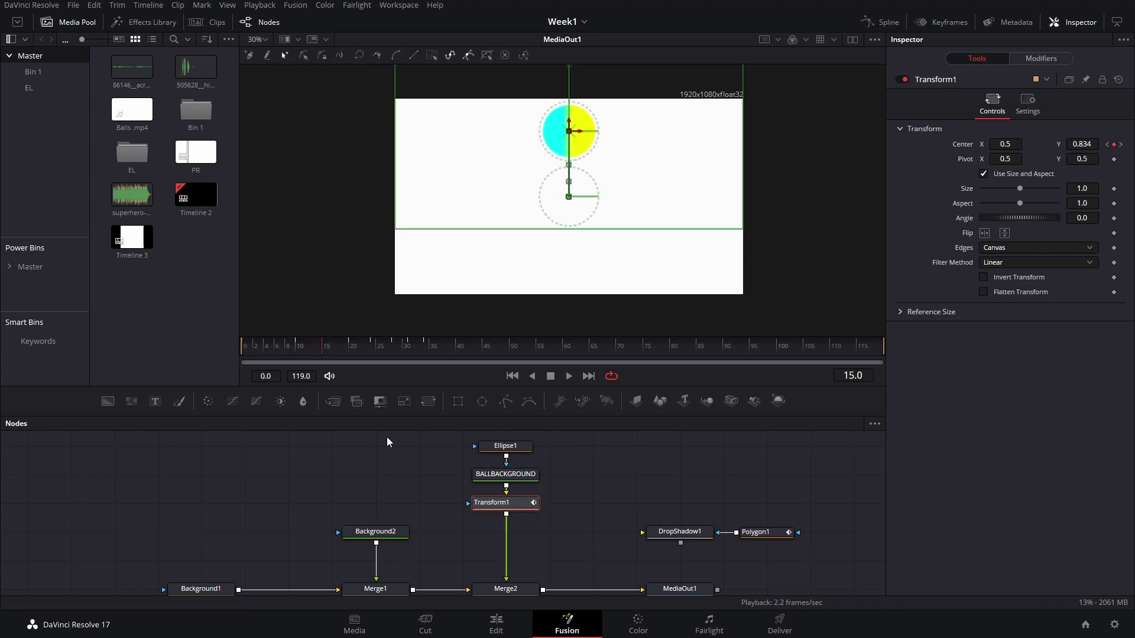
pyautogui.click(881, 21)
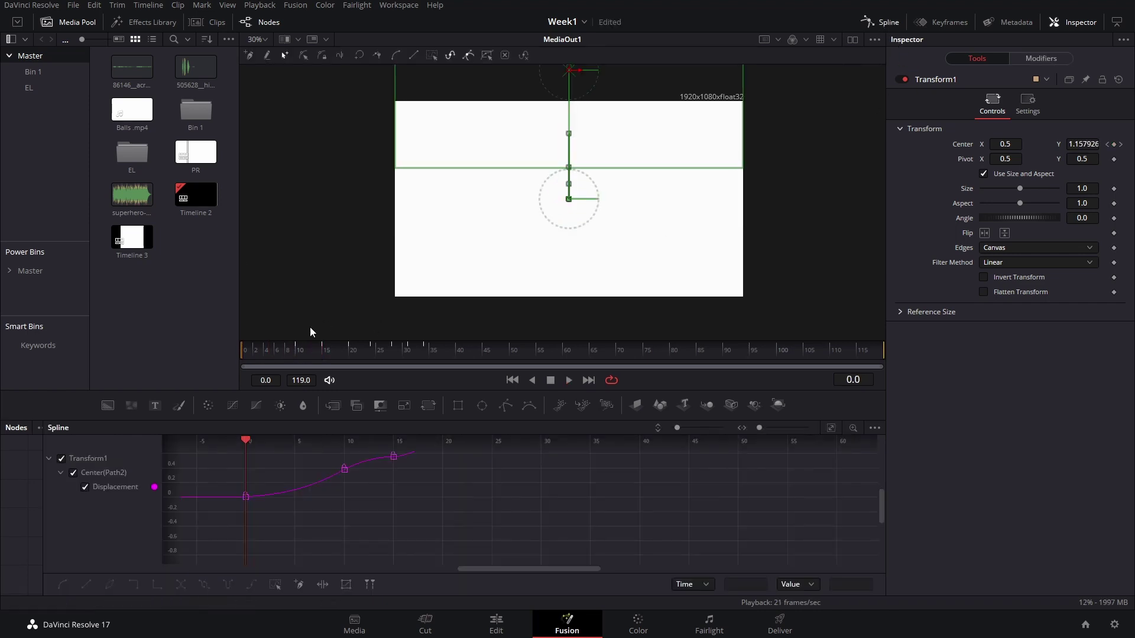
pyautogui.moveTo(246, 440); pyautogui.dragTo(287, 440)
pyautogui.moveTo(340, 523); pyautogui.dragTo(423, 484)
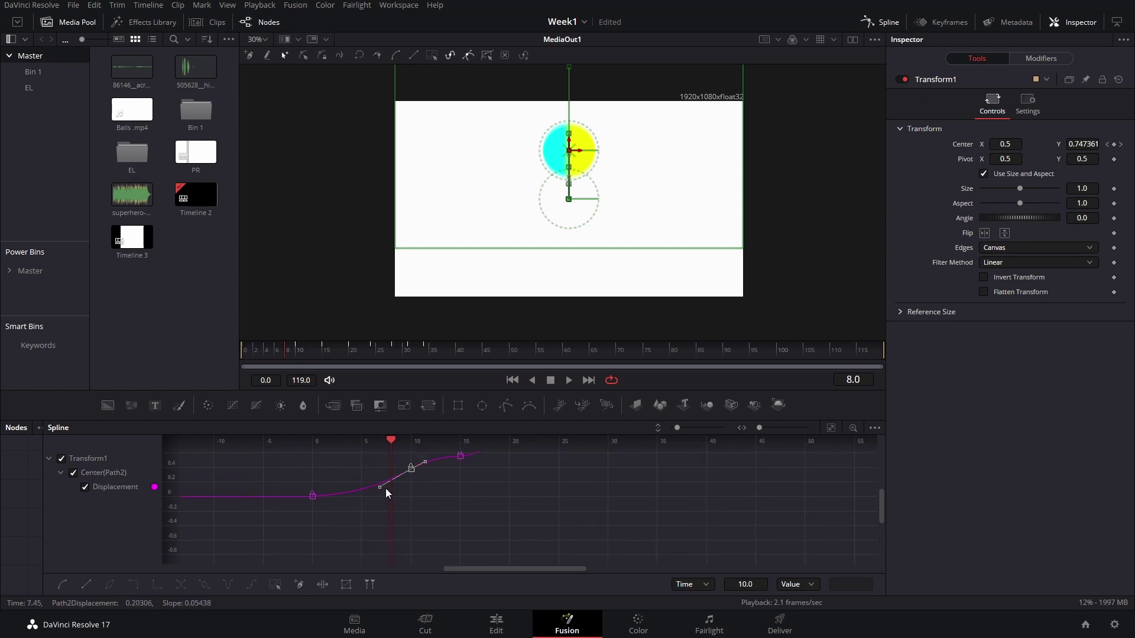
pyautogui.click(423, 492)
pyautogui.moveTo(249, 467); pyautogui.dragTo(473, 533)
pyautogui.press('f')
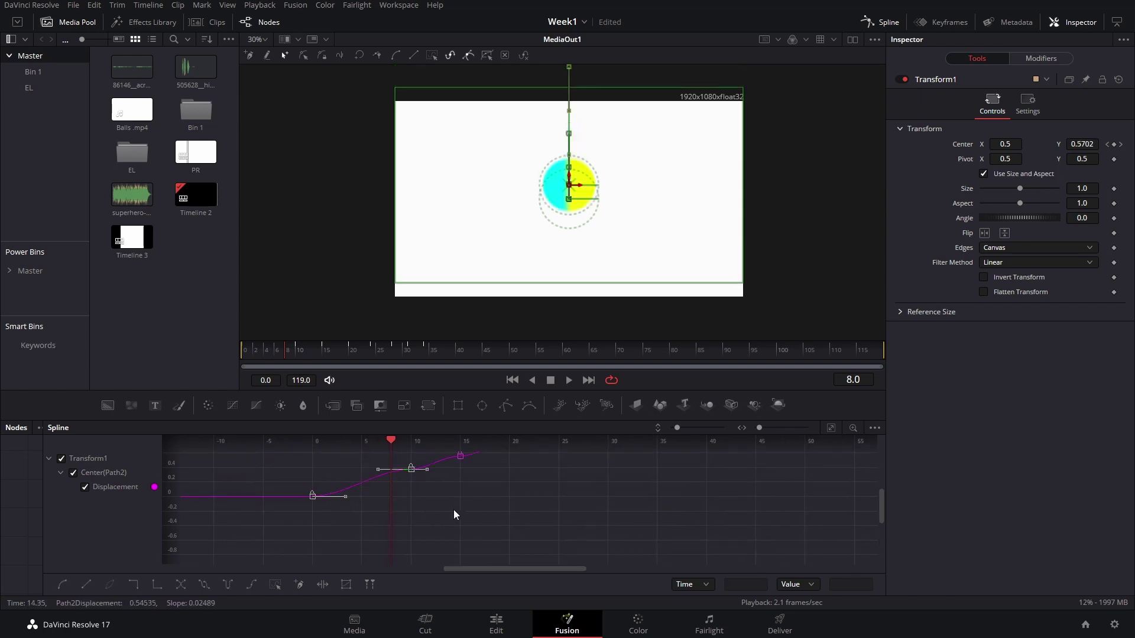
# - Lengthen the outgoing handle of the first Displacement keyframe and pull down the incoming handle of the frame 10 keyframe
pyautogui.click(458, 504)
pyautogui.moveTo(292, 477); pyautogui.dragTo(340, 519)
pyautogui.moveTo(377, 457)
pyautogui.mouseDown()
pyautogui.moveTo(420, 483)
pyautogui.moveTo(377, 475)
pyautogui.moveTo(338, 514)
pyautogui.moveTo(355, 496)
pyautogui.mouseUp()
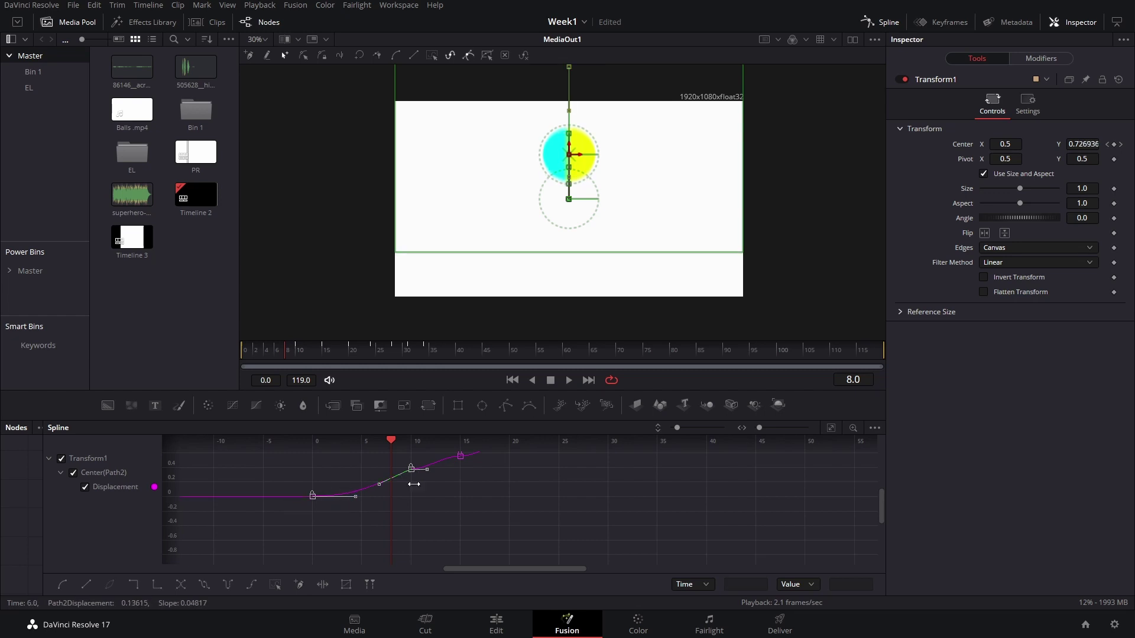
# - Play the bounce from frame 0 and scrub back to check the adjusted easing
pyautogui.moveTo(284, 353); pyautogui.dragTo(238, 361)
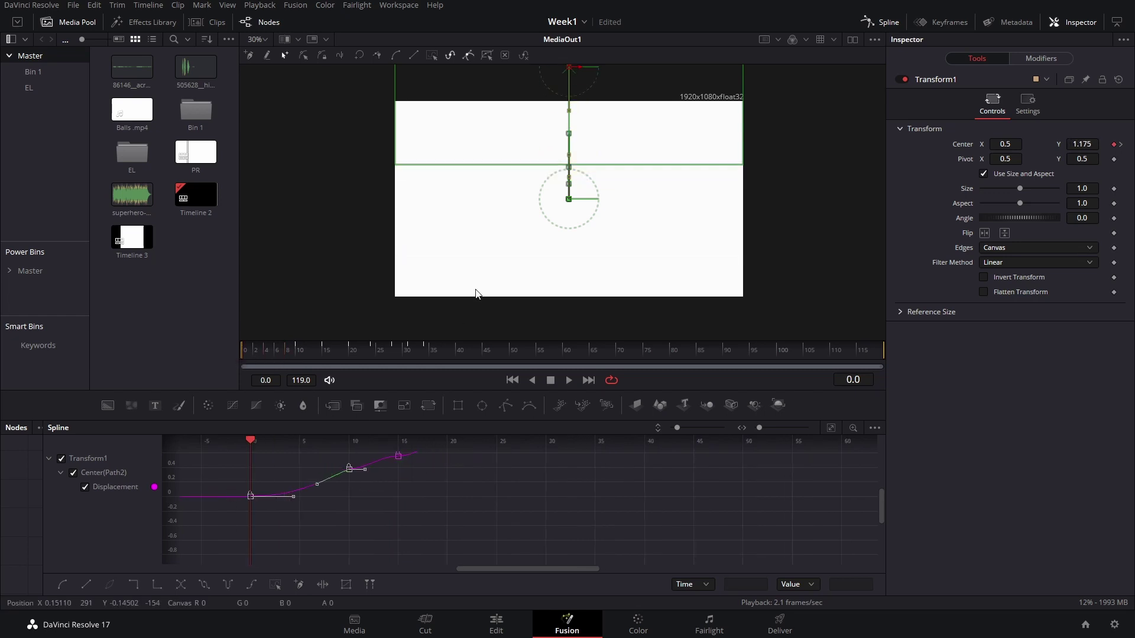
pyautogui.press('space')
pyautogui.press('space')
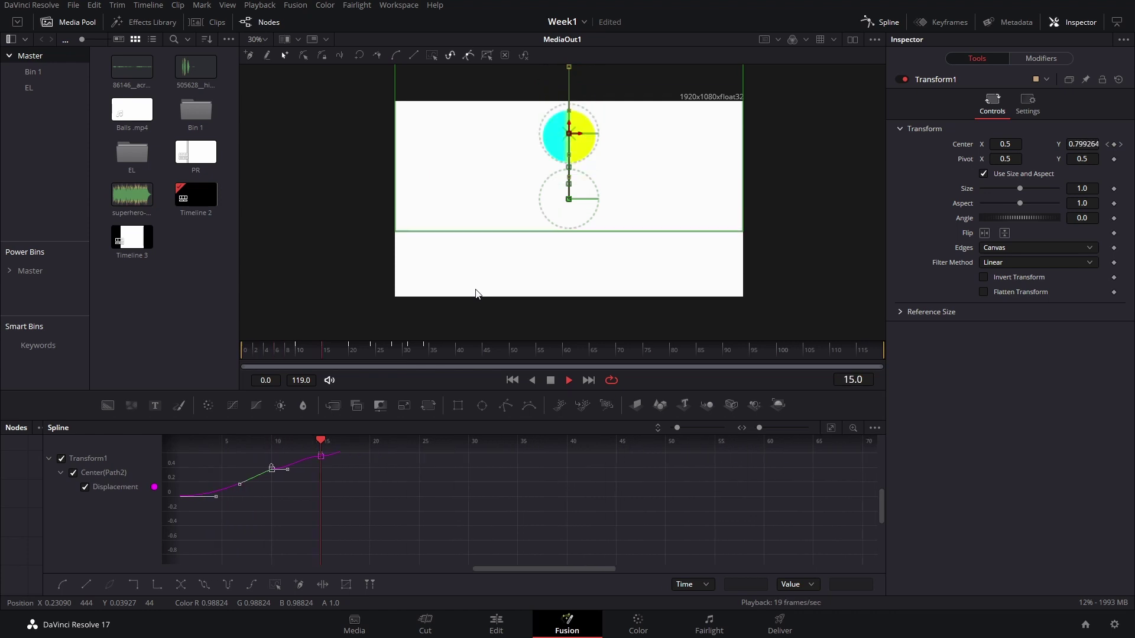
pyautogui.moveTo(331, 357); pyautogui.dragTo(296, 358)
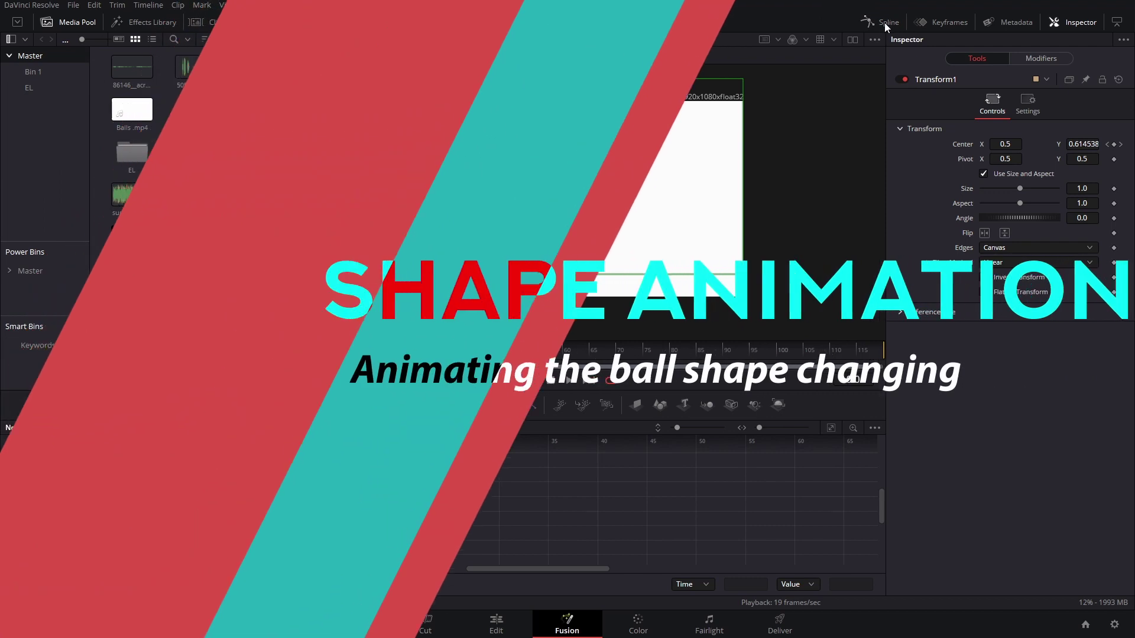
# - Close the Spline editor and select the Ellipse1 and Transform1 nodes together to show both sets of keyframes
pyautogui.click(881, 22)
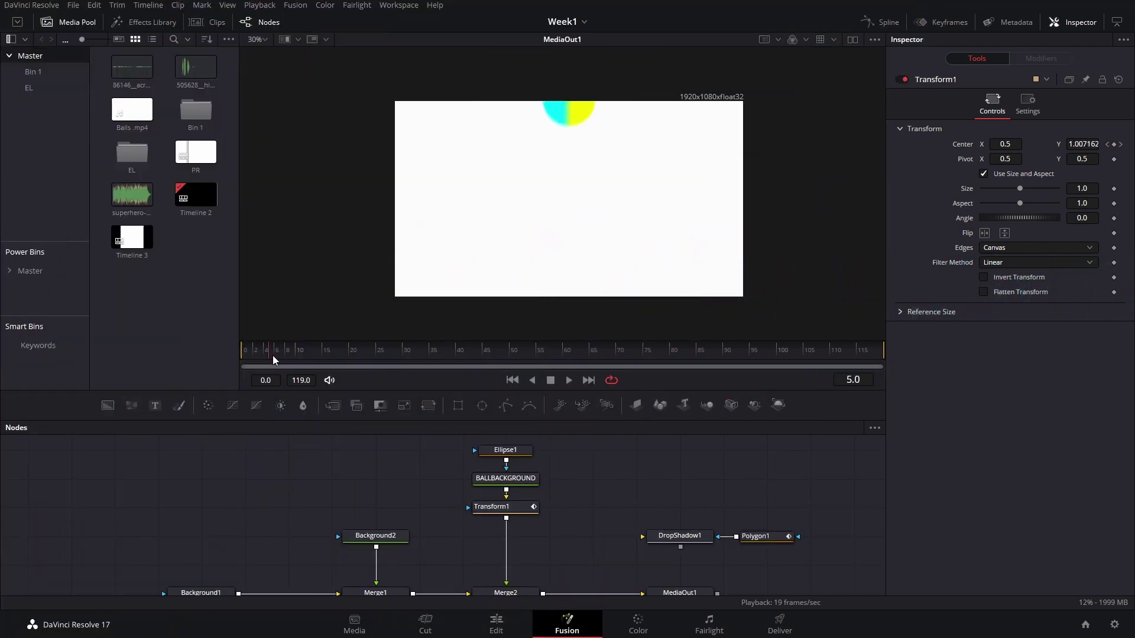
pyautogui.click(286, 355)
pyautogui.moveTo(286, 356); pyautogui.dragTo(281, 384)
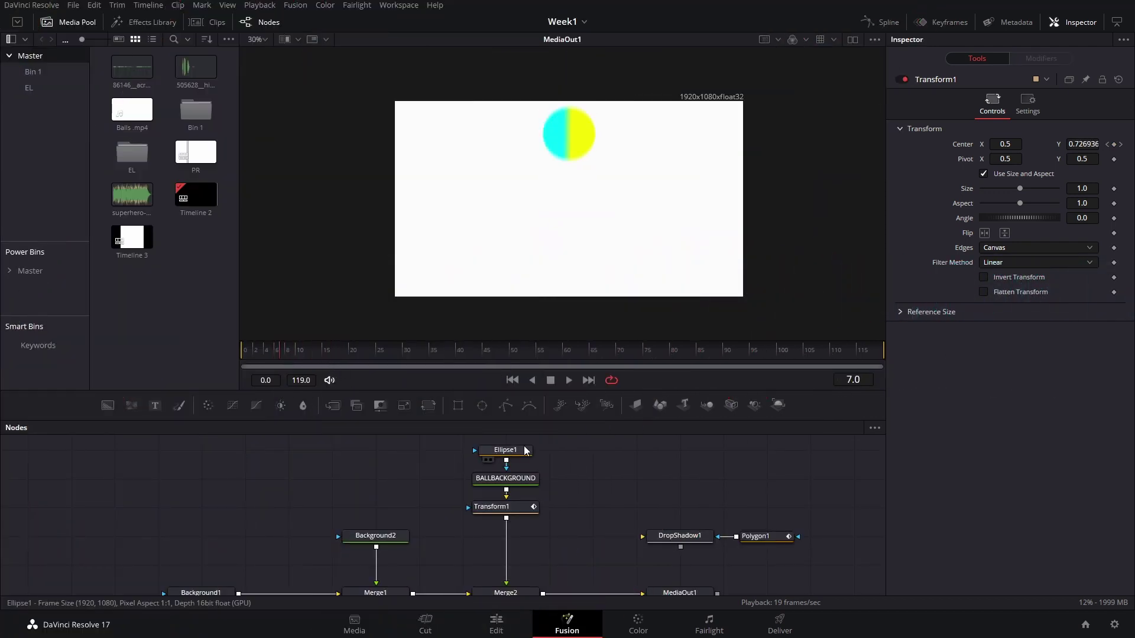
pyautogui.click(525, 451)
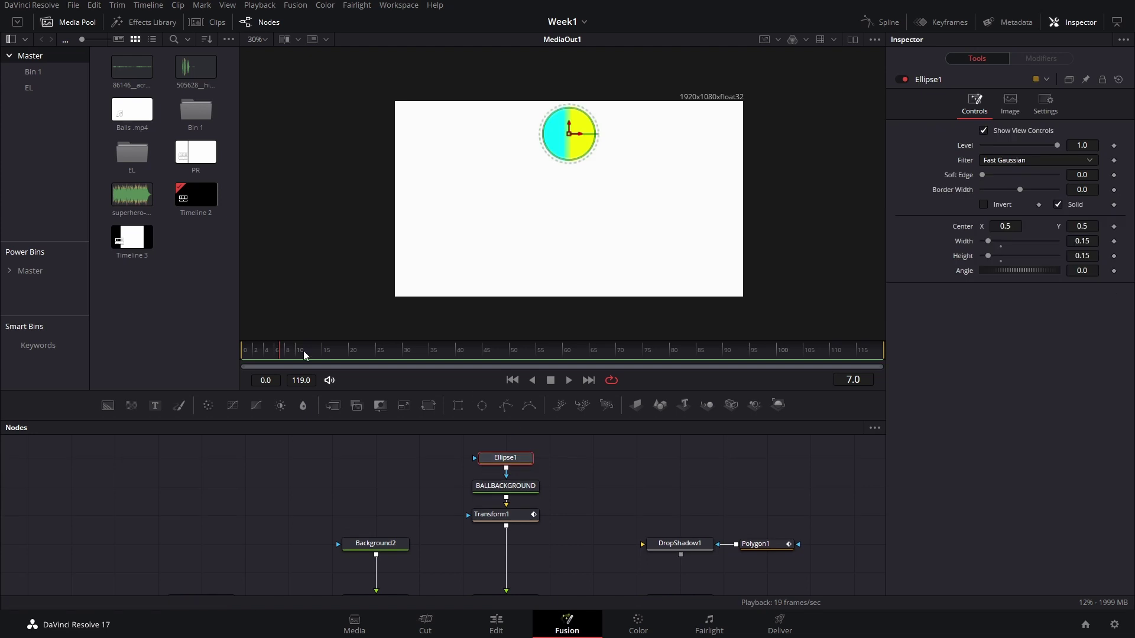
pyautogui.keyDown('ctrl'); pyautogui.click(525, 519); pyautogui.keyUp('ctrl')
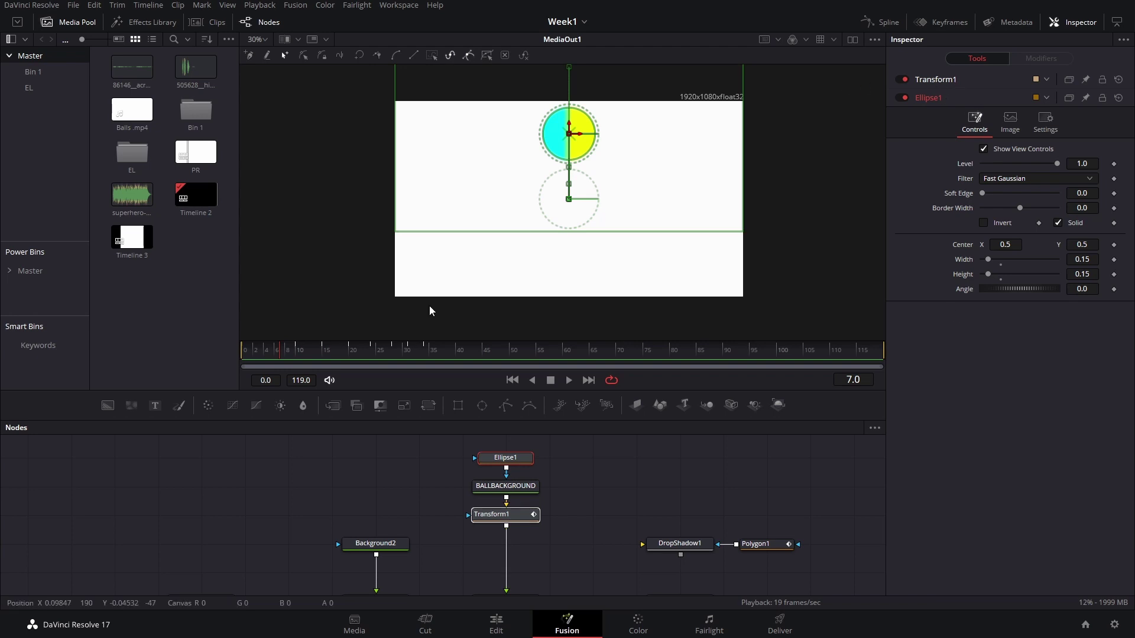
# - Try narrowing Ellipse1's Width to 0.137 at frame 7, and undo the change
pyautogui.click(271, 350)
pyautogui.moveTo(271, 349); pyautogui.dragTo(283, 358)
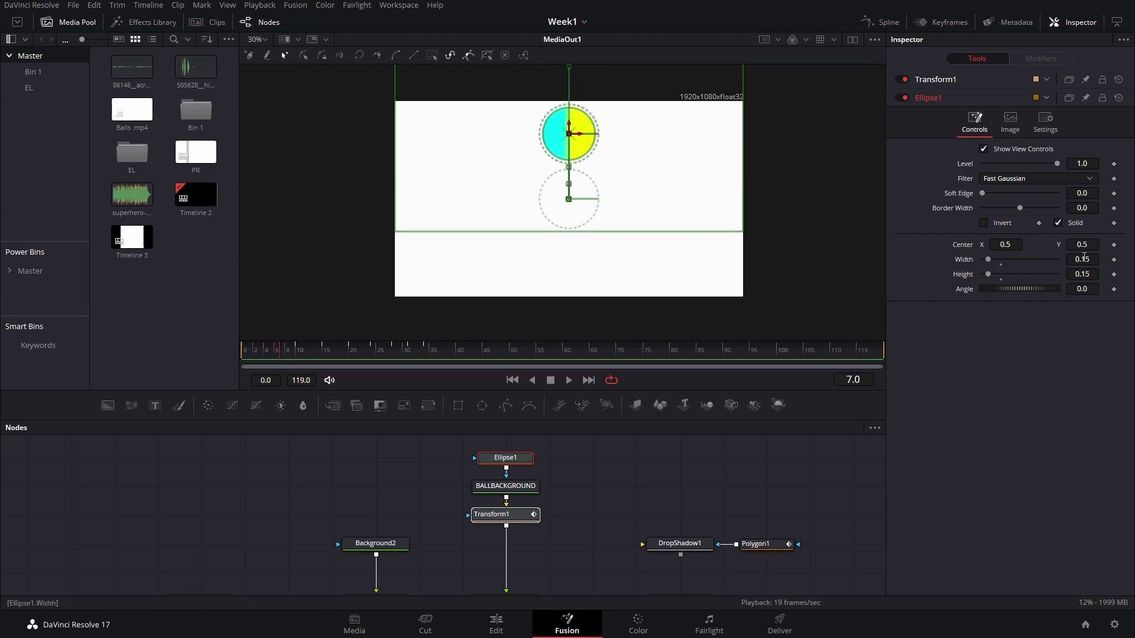
pyautogui.moveTo(1083, 260); pyautogui.dragTo(1076, 260)
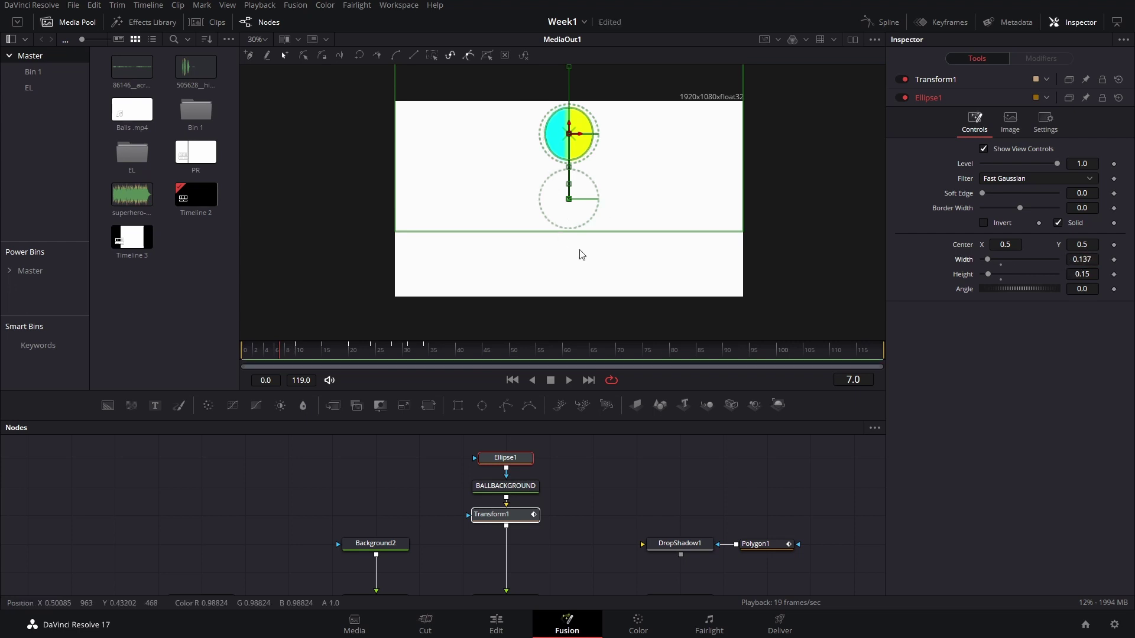
pyautogui.hotkey('ctrl', 'z')
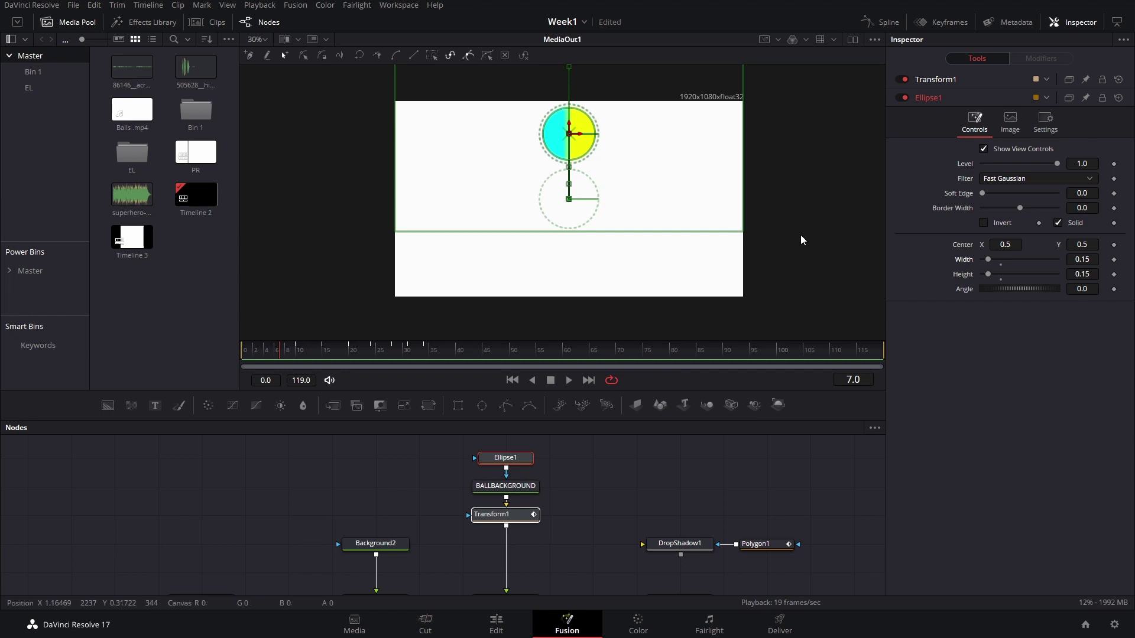
# - Keyframe Ellipse1's Width at 0.15 on frame 0 and set it to 0.132 on frame 6
pyautogui.moveTo(277, 355); pyautogui.dragTo(244, 361)
pyautogui.click(1115, 259)
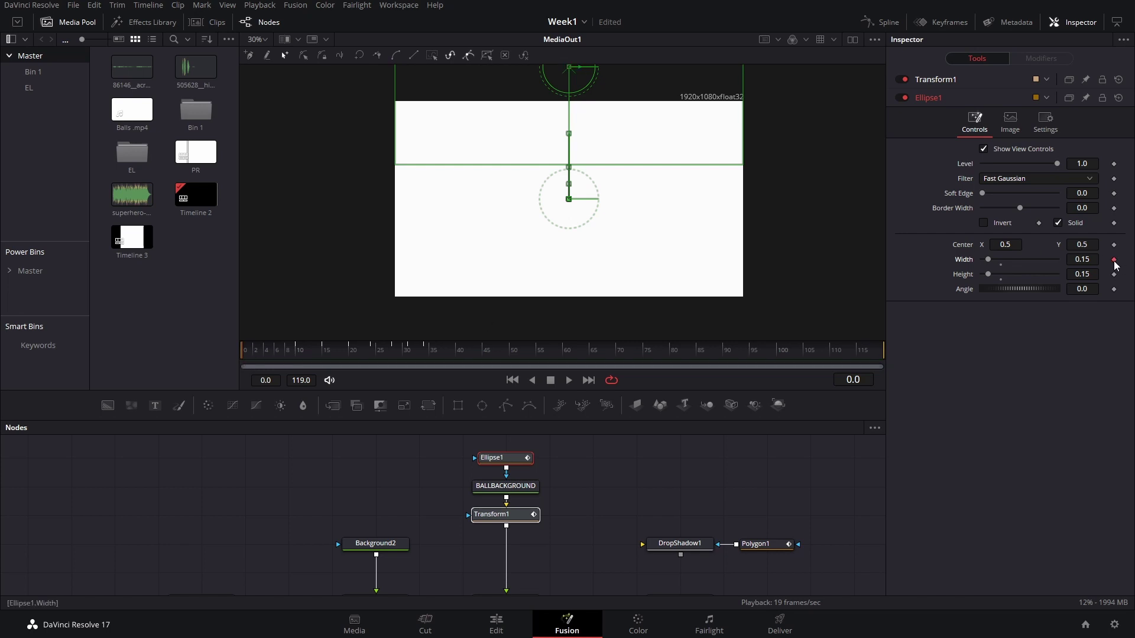
pyautogui.moveTo(246, 348); pyautogui.dragTo(277, 355)
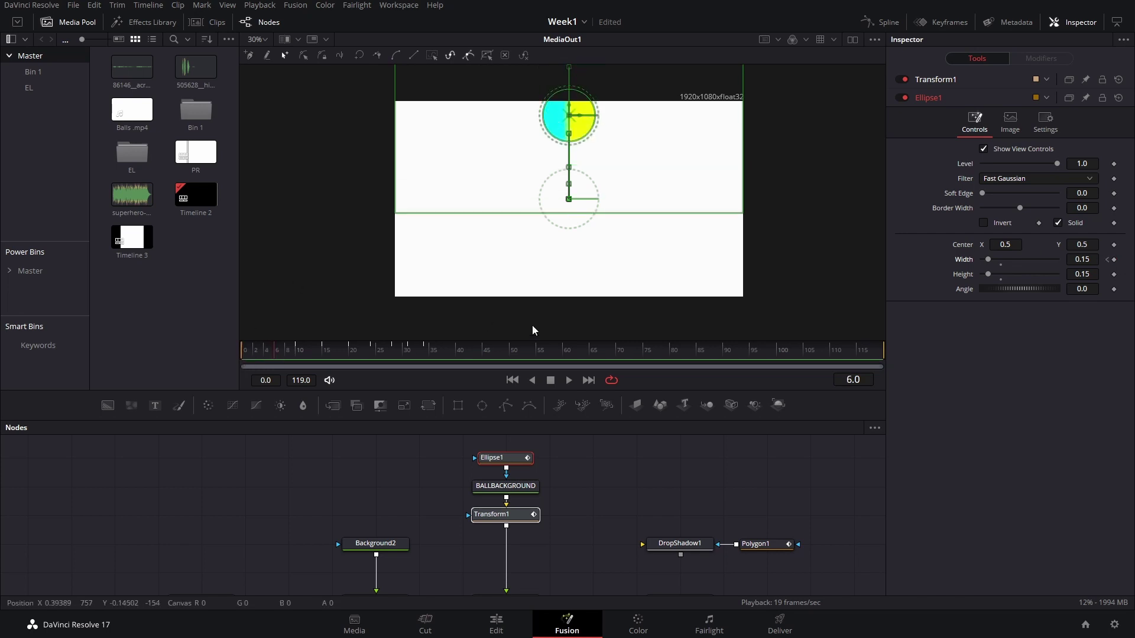
pyautogui.moveTo(1083, 259); pyautogui.dragTo(1073, 259)
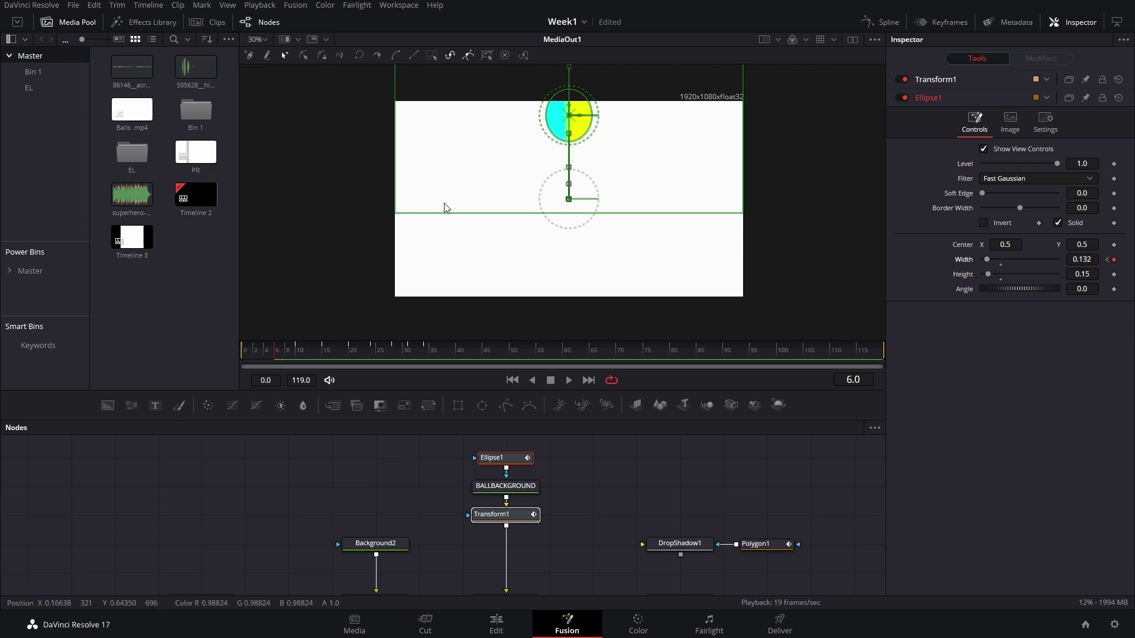
# - Add Width and Height keyframes to Ellipse1 at frames 10, 9 and 11
pyautogui.click(298, 352)
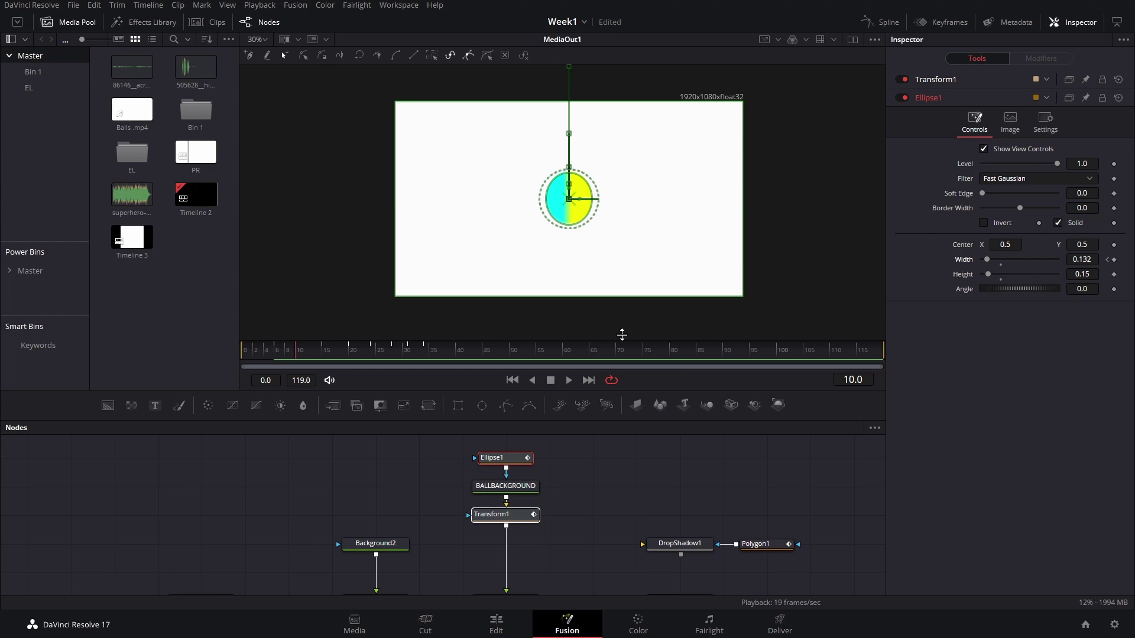
pyautogui.click(1114, 274)
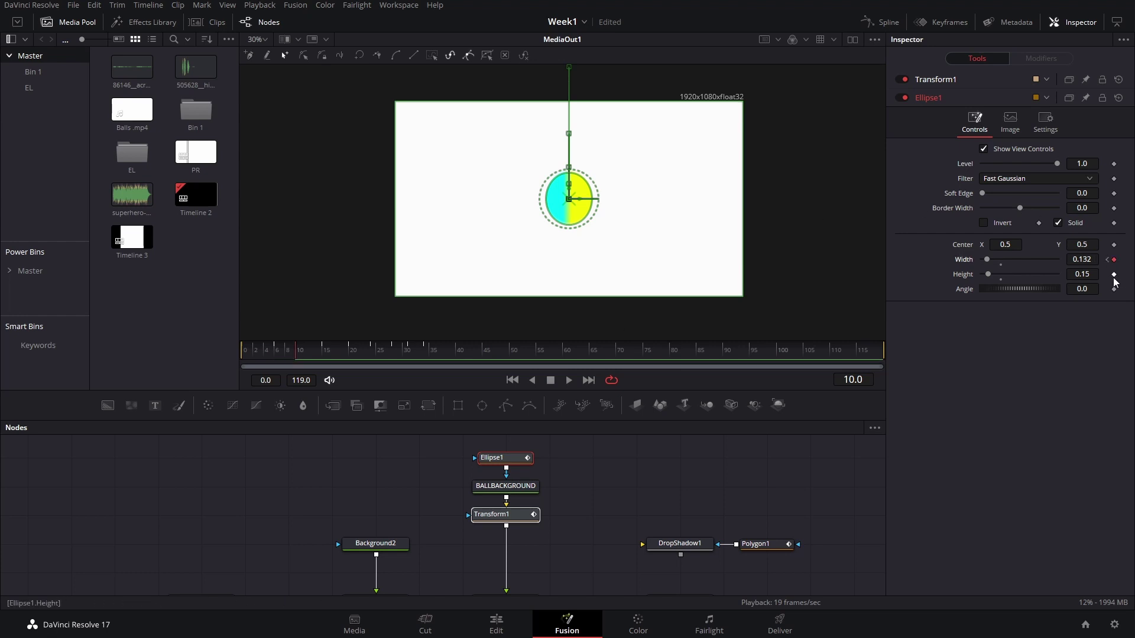
pyautogui.click(293, 353)
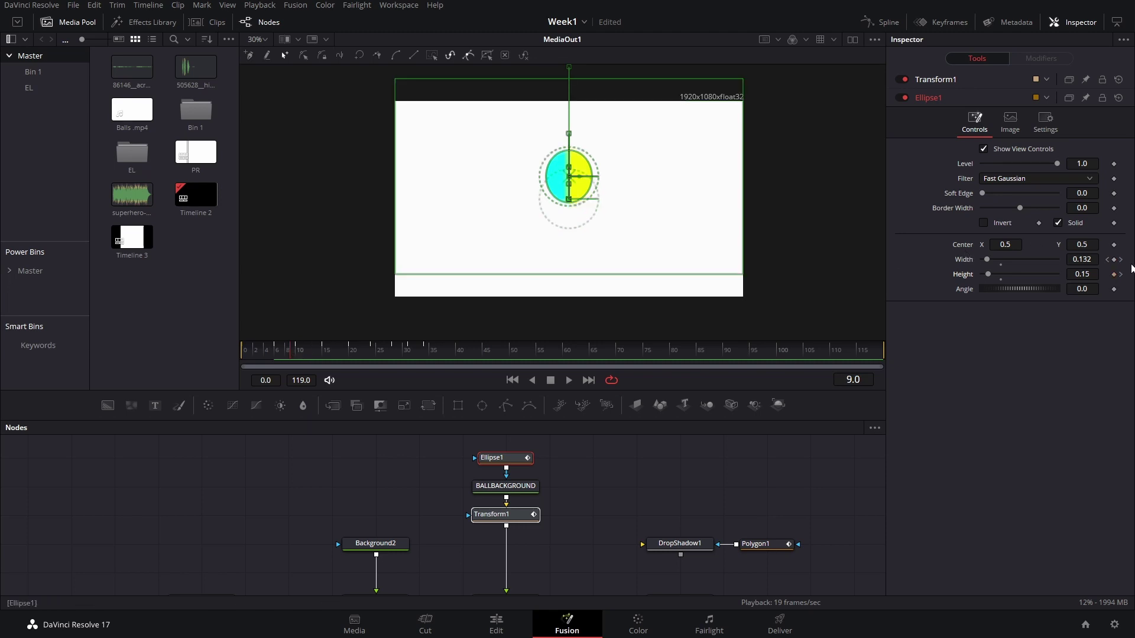
pyautogui.click(1114, 275)
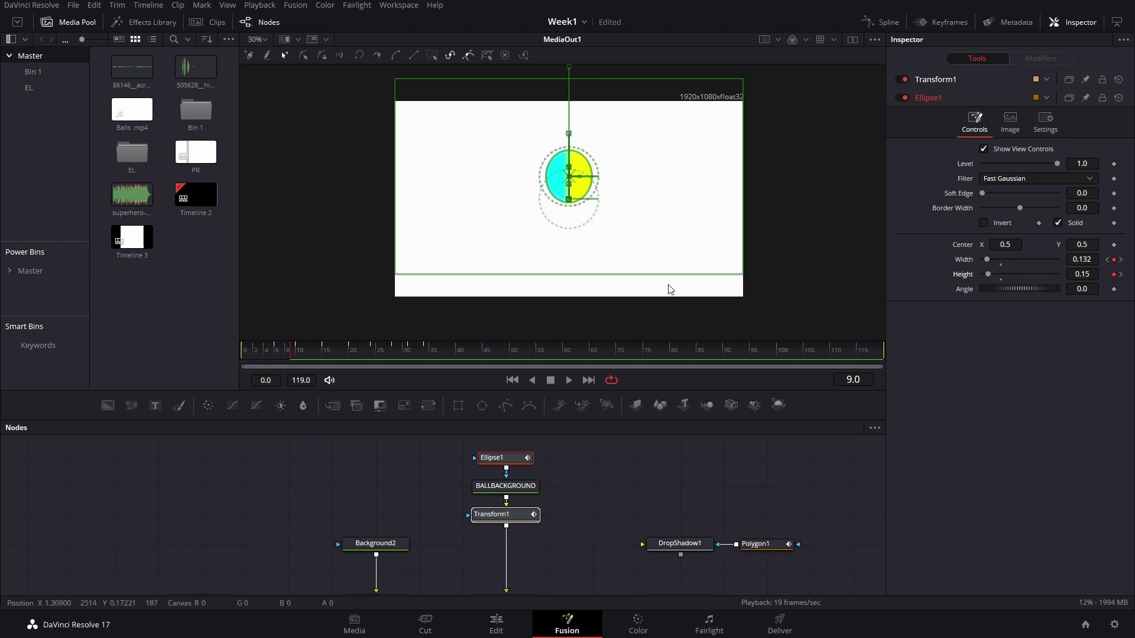
pyautogui.click(303, 353)
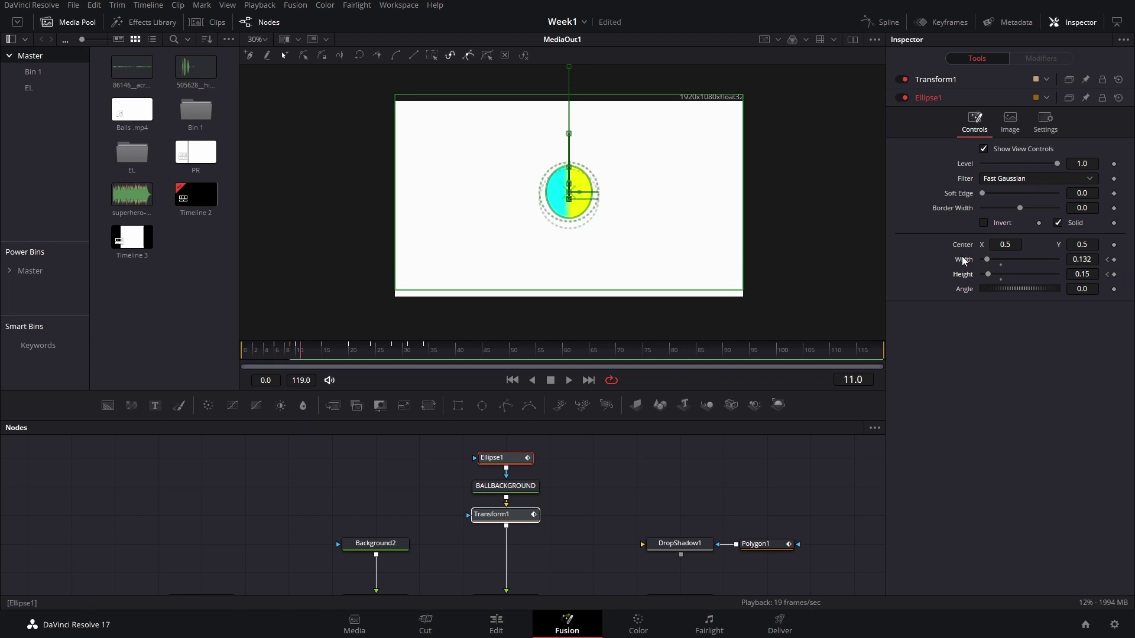
pyautogui.click(1114, 274)
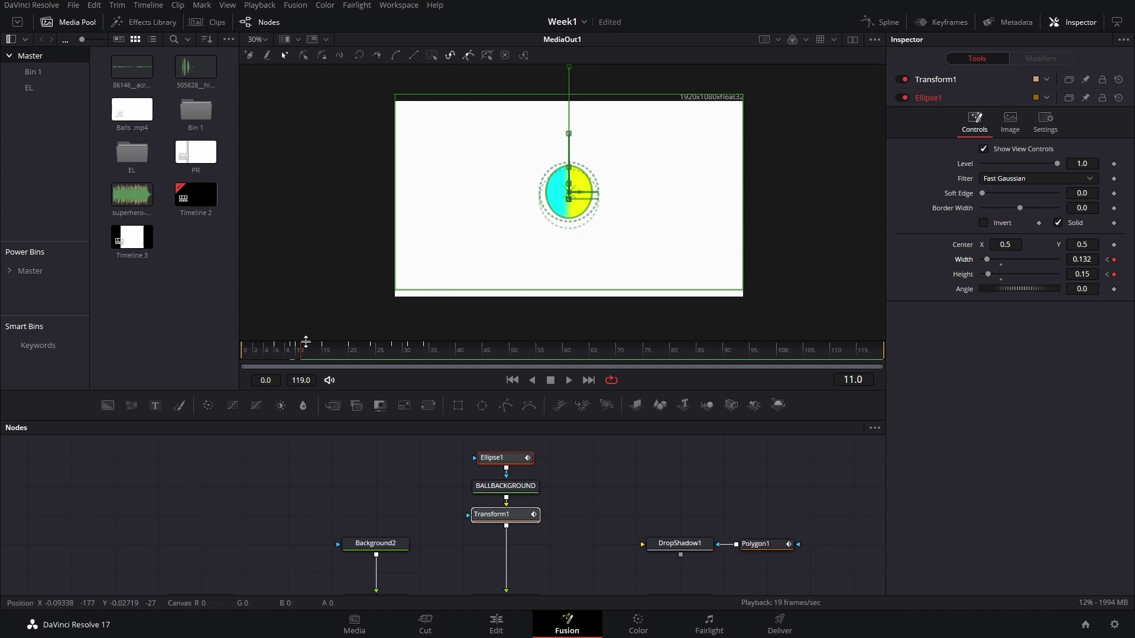
# - Squash the ball at frame 10 by setting Ellipse1's Height to 0.134 and Width to 0.155
pyautogui.click(291, 352)
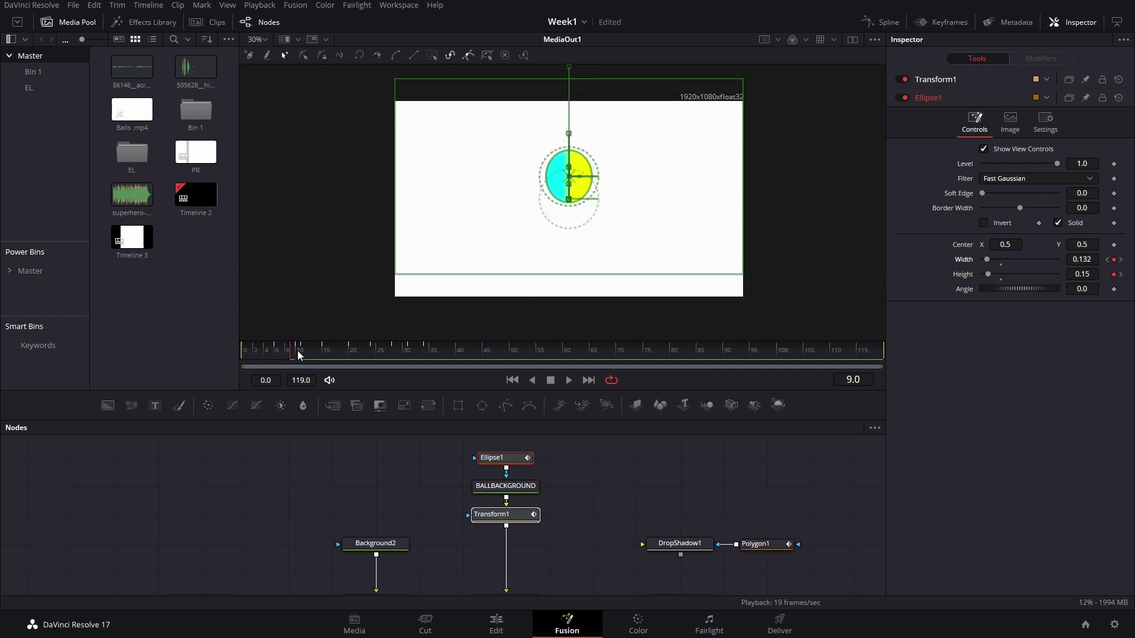
pyautogui.click(297, 350)
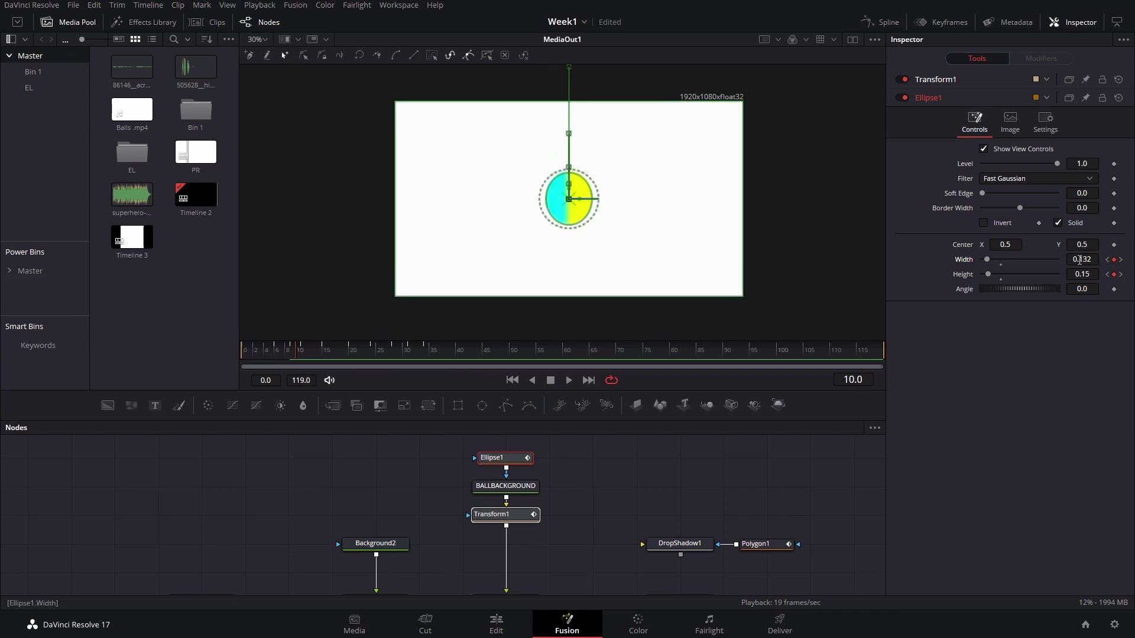
pyautogui.moveTo(1080, 260)
pyautogui.mouseDown()
pyautogui.moveTo(1092, 260)
pyautogui.moveTo(1083, 260)
pyautogui.mouseUp()
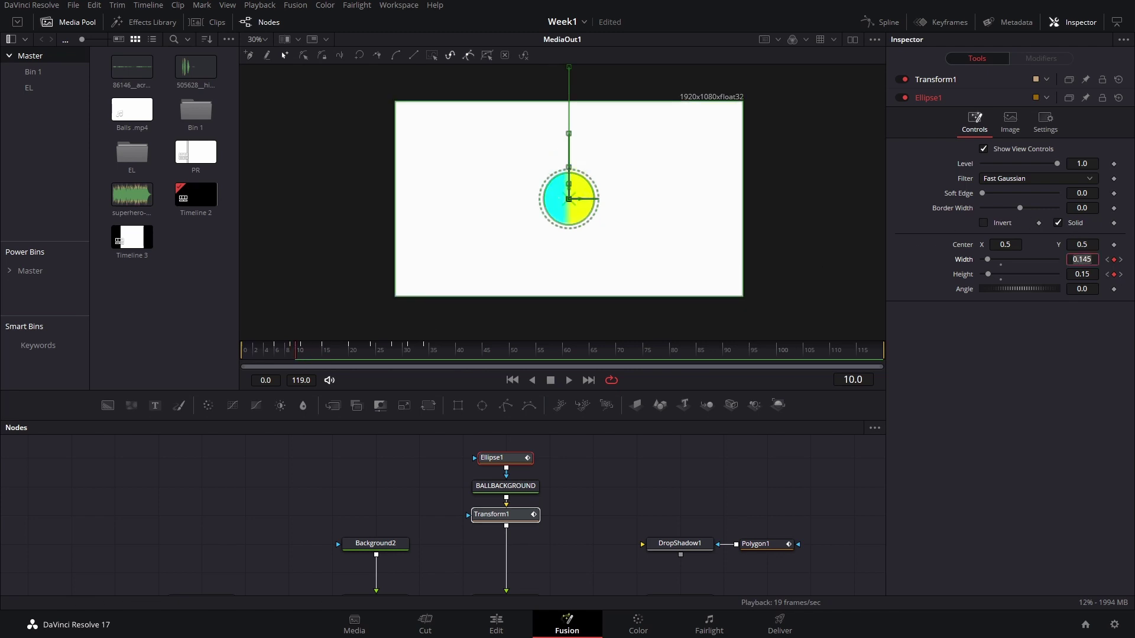
pyautogui.write('.15')
pyautogui.press('Tab')
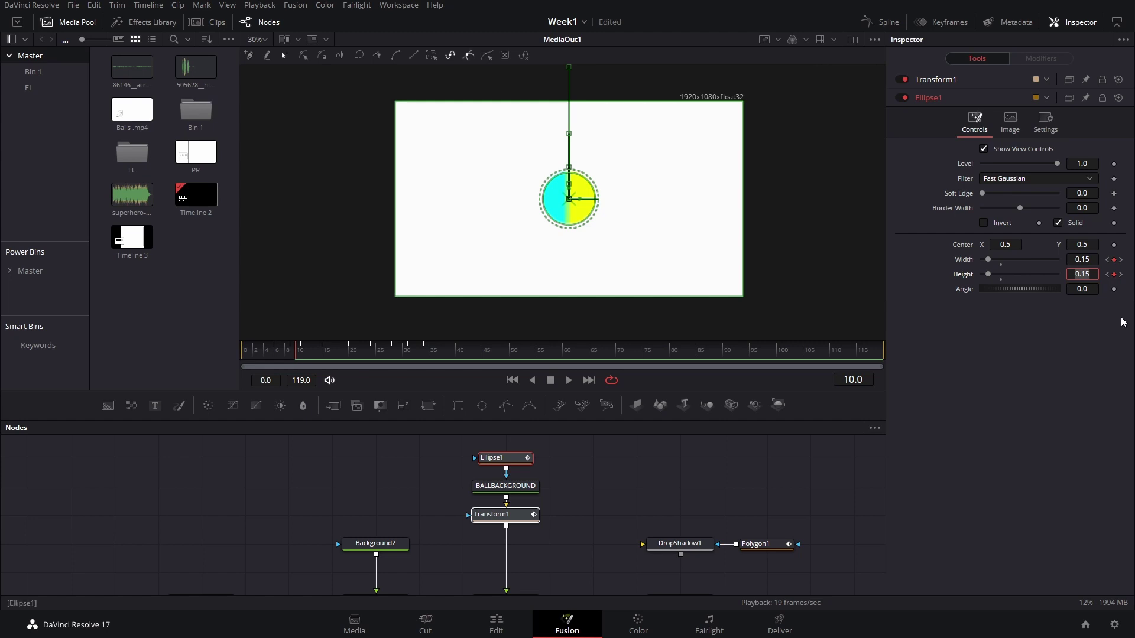
pyautogui.press('Return')
pyautogui.moveTo(1089, 273); pyautogui.dragTo(1080, 274)
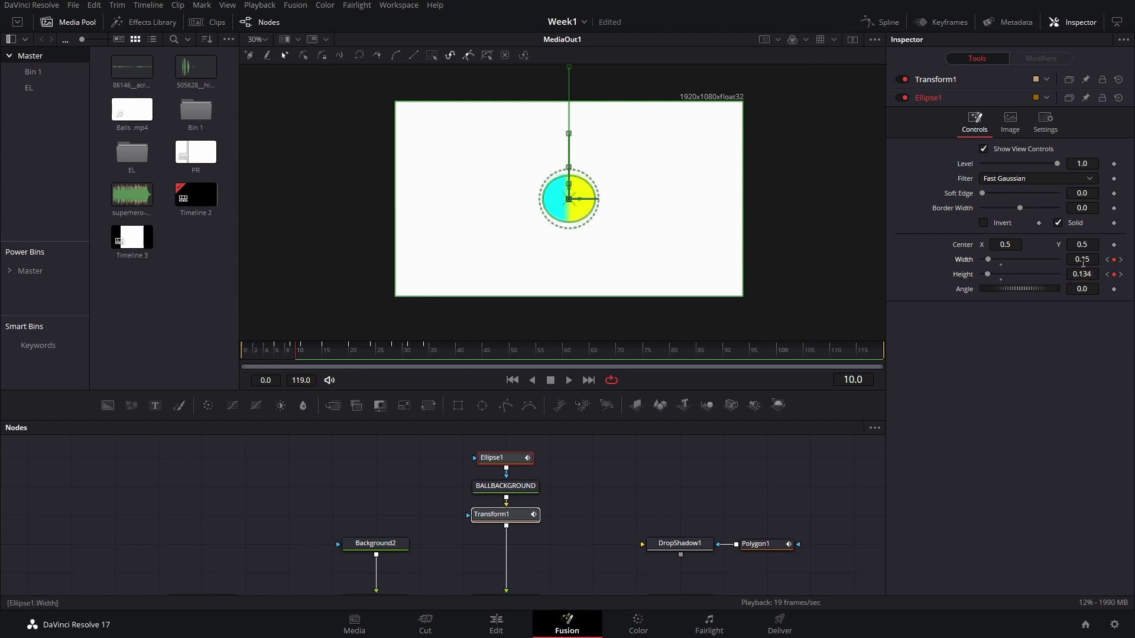
pyautogui.doubleClick(1083, 260)
pyautogui.write('0.155')
pyautogui.press('Return')
# - Remove Ellipse1's Width and Height keyframes at frame 11
pyautogui.moveTo(283, 348); pyautogui.dragTo(304, 359)
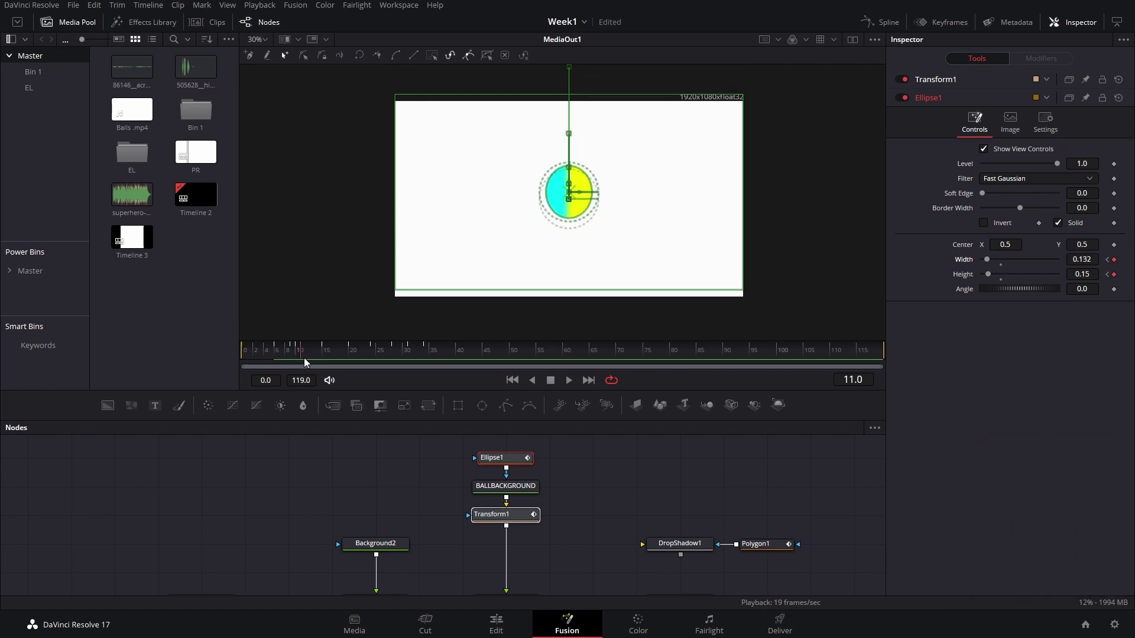
pyautogui.click(1113, 260)
# - Set both the Width and Height of Ellipse1 to 0.15 at frame 13
pyautogui.moveTo(304, 355); pyautogui.dragTo(314, 354)
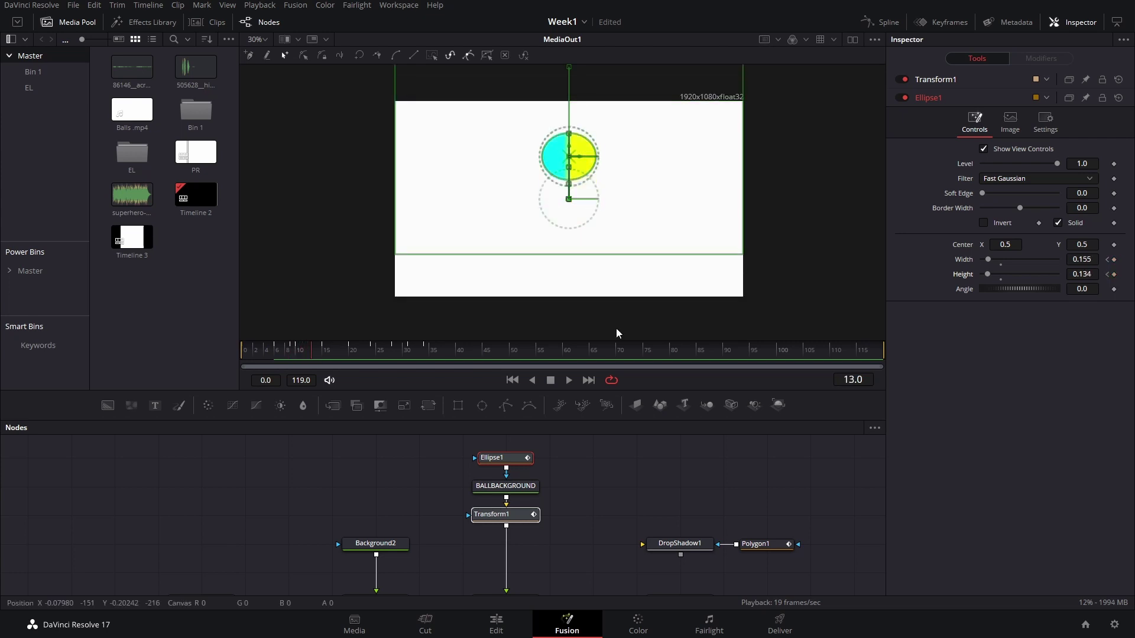
pyautogui.click(1090, 260)
pyautogui.press('BackSpace')
pyautogui.press('BackSpace')
pyautogui.press('BackSpace')
pyautogui.press('BackSpace')
pyautogui.press('BackSpace')
pyautogui.write('.15')
pyautogui.press('Tab')
pyautogui.press('BackSpace')
pyautogui.write('.15')
pyautogui.press('Tab')
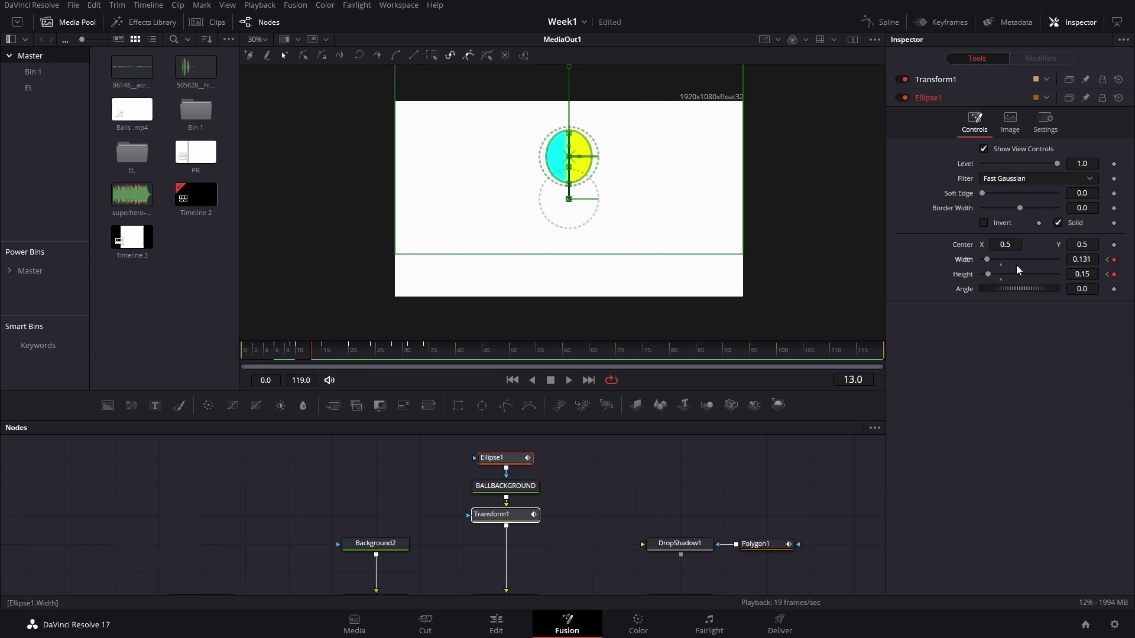
# - Set Ellipse1's Width to 0.15 at frame 15 and add a Height keyframe there
pyautogui.click(297, 353)
pyautogui.moveTo(296, 352); pyautogui.dragTo(327, 362)
pyautogui.click(1093, 261)
pyautogui.press('BackSpace')
pyautogui.write('.15')
pyautogui.press('Tab')
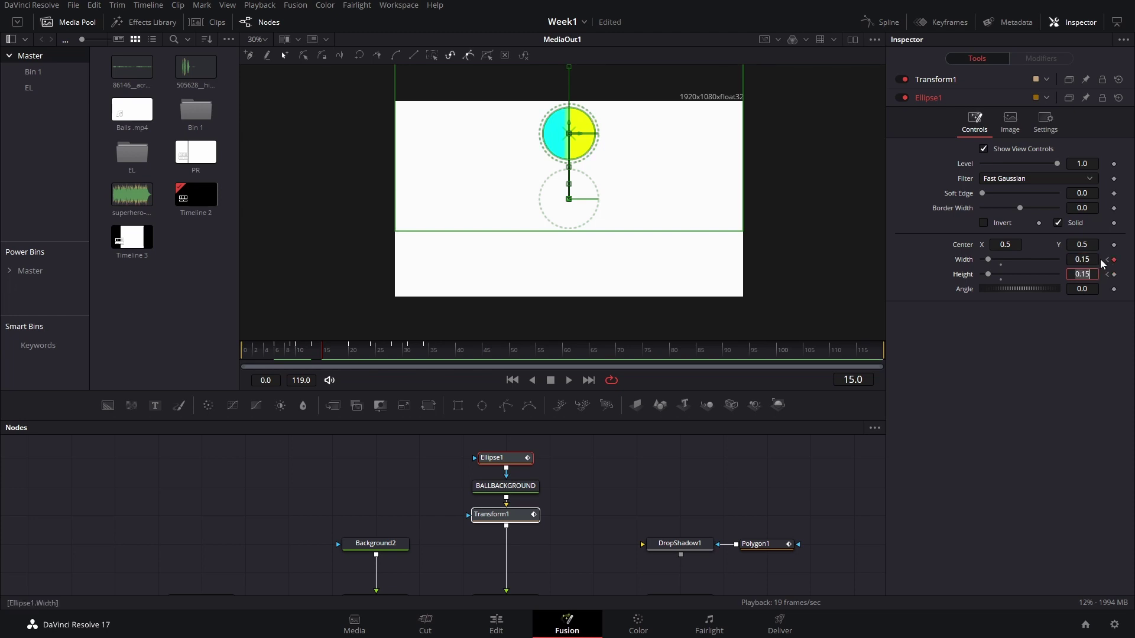
pyautogui.click(1114, 274)
# - Narrow the ball by setting Ellipse1's Width to about 0.128 at frame 17 and to 0.135 at frame 20
pyautogui.click(332, 355)
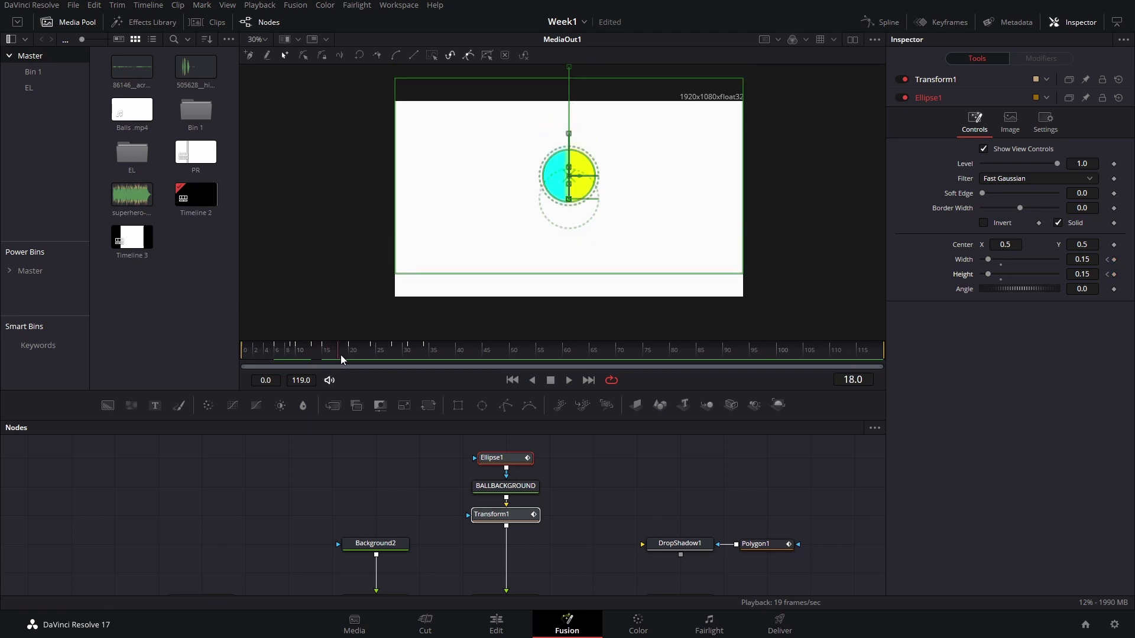
pyautogui.moveTo(1089, 257); pyautogui.dragTo(1076, 256)
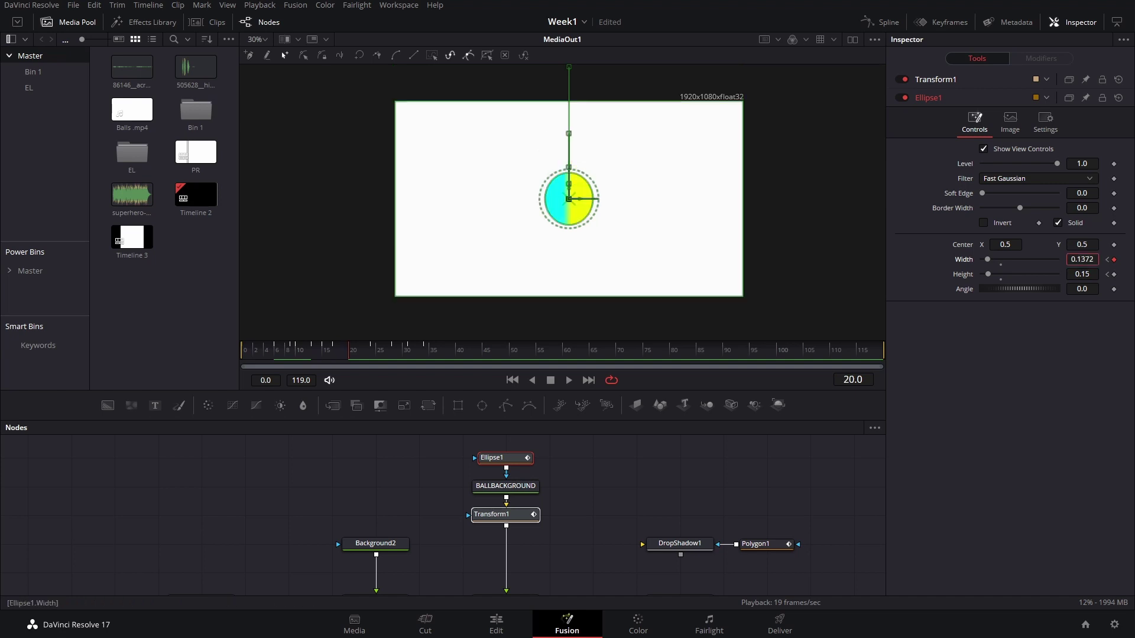
pyautogui.moveTo(1088, 258); pyautogui.dragTo(1078, 259)
pyautogui.doubleClick(1076, 258)
pyautogui.write('.135')
pyautogui.press('Tab')
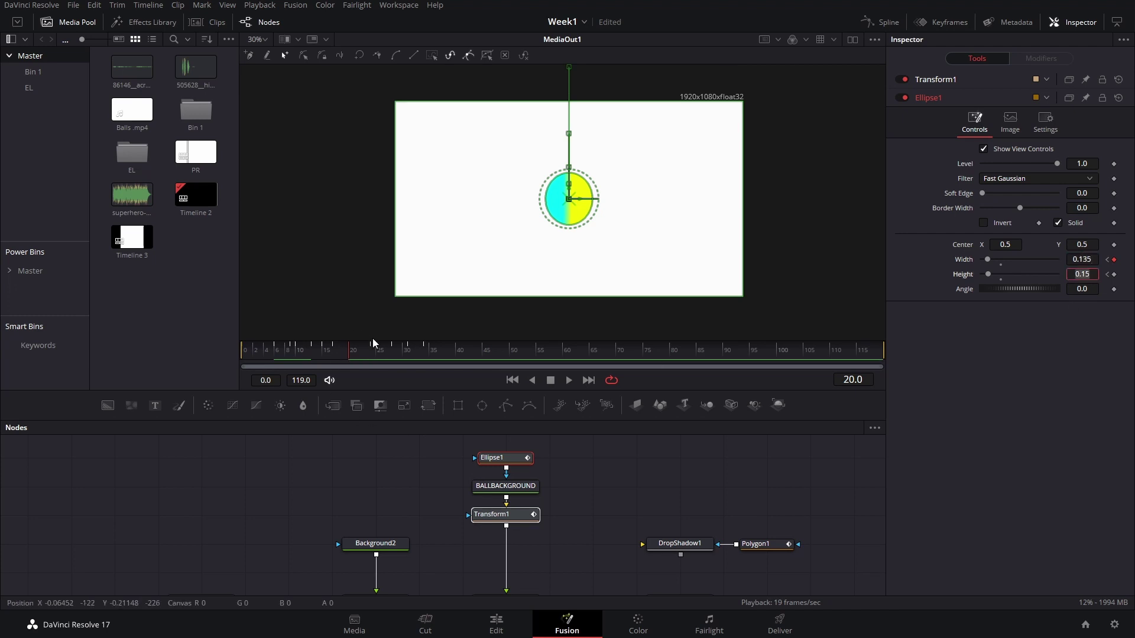
# - Add Width and Height keyframes to Ellipse1 at frame 19
pyautogui.click(336, 348)
pyautogui.moveTo(336, 348); pyautogui.dragTo(348, 352)
pyautogui.click(1113, 259)
pyautogui.click(1114, 275)
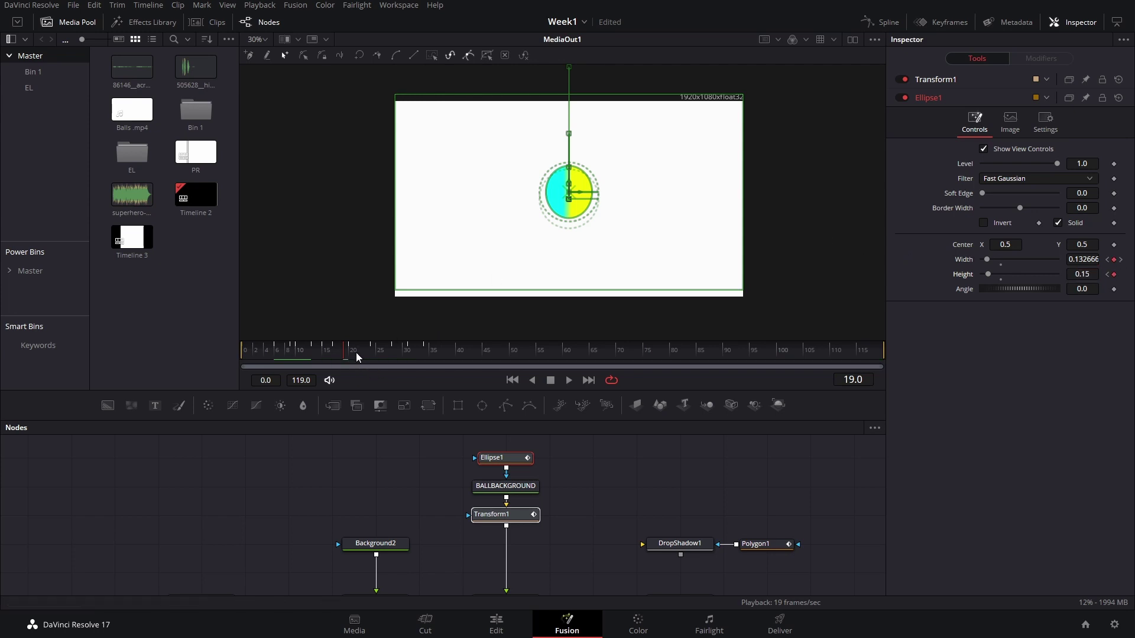
# - Squash the ball at frame 20 by setting Ellipse1's Height to 0.132 and Width to 0.151
pyautogui.click(352, 355)
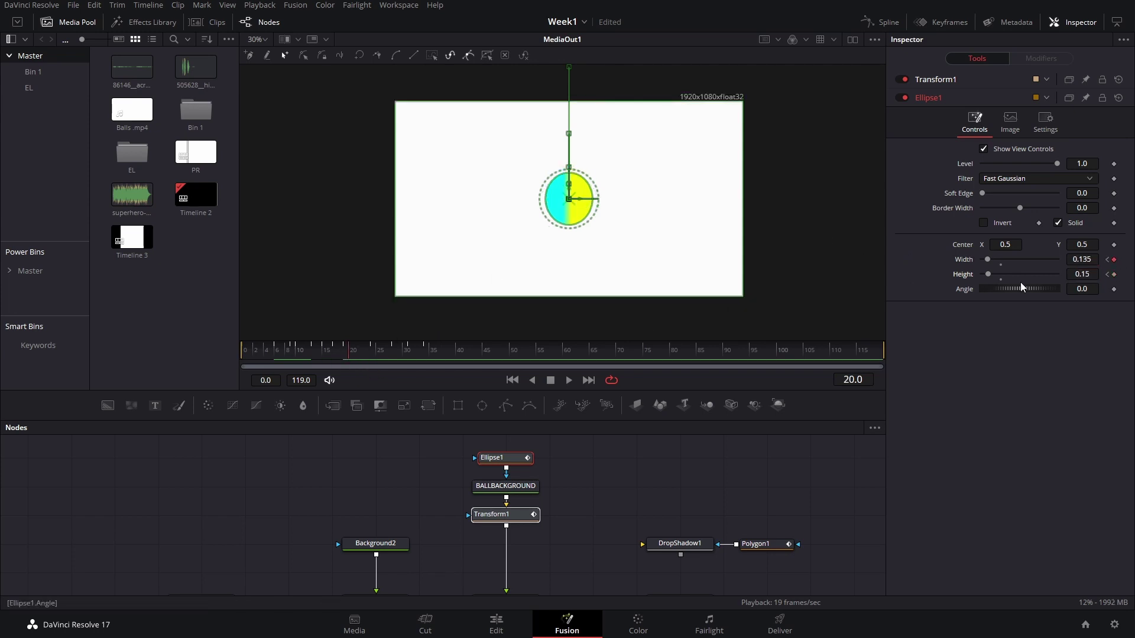
pyautogui.click(1077, 274)
pyautogui.write('0.132')
pyautogui.press('Return')
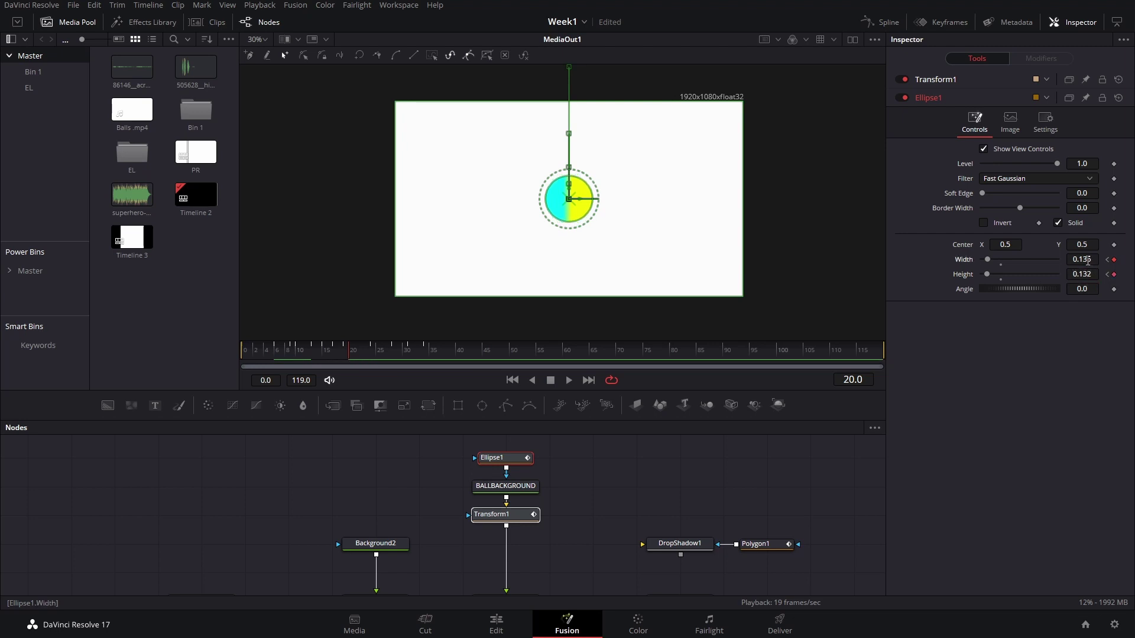
pyautogui.moveTo(1087, 260); pyautogui.dragTo(1100, 261)
# - Narrow the ball at frame 22 by setting Ellipse1's Width to 0.122
pyautogui.click(360, 353)
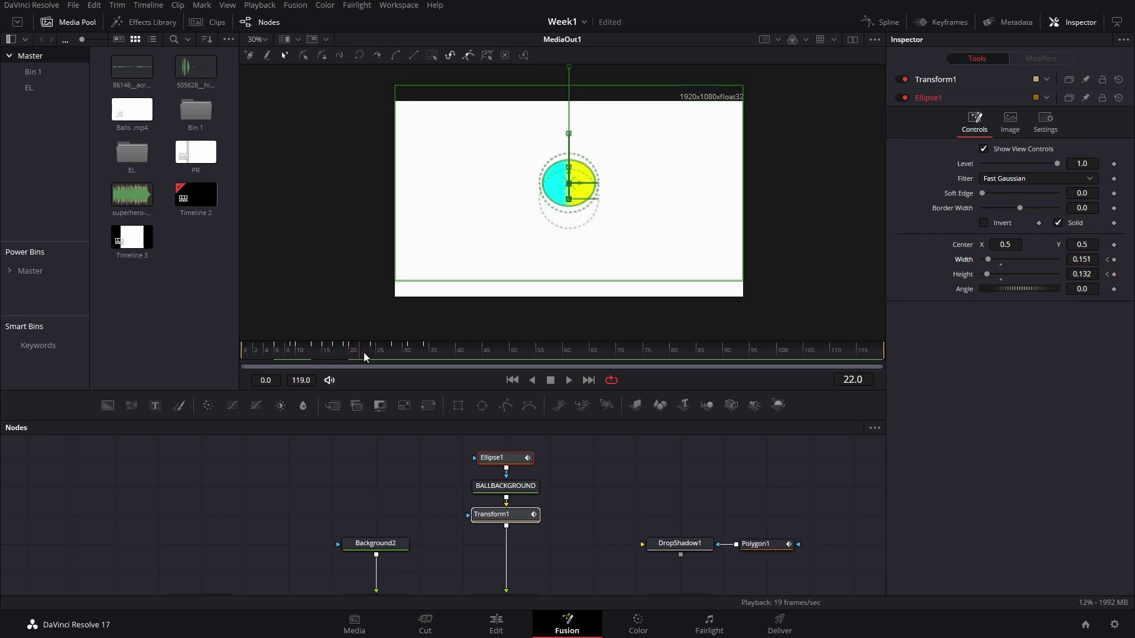
pyautogui.click(367, 352)
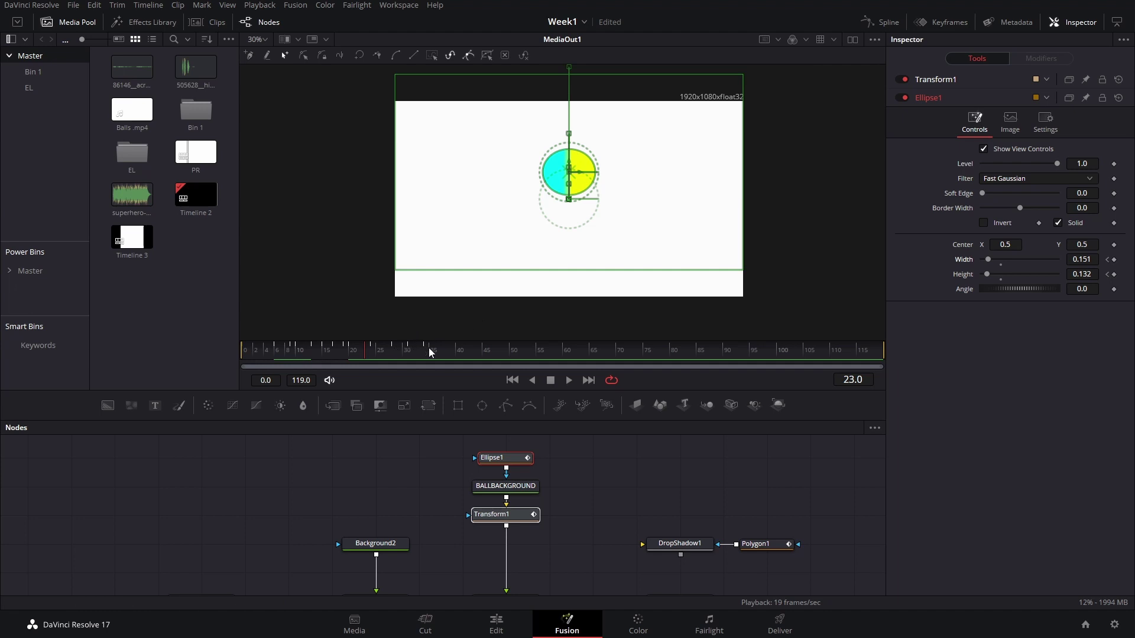
pyautogui.press('Left')
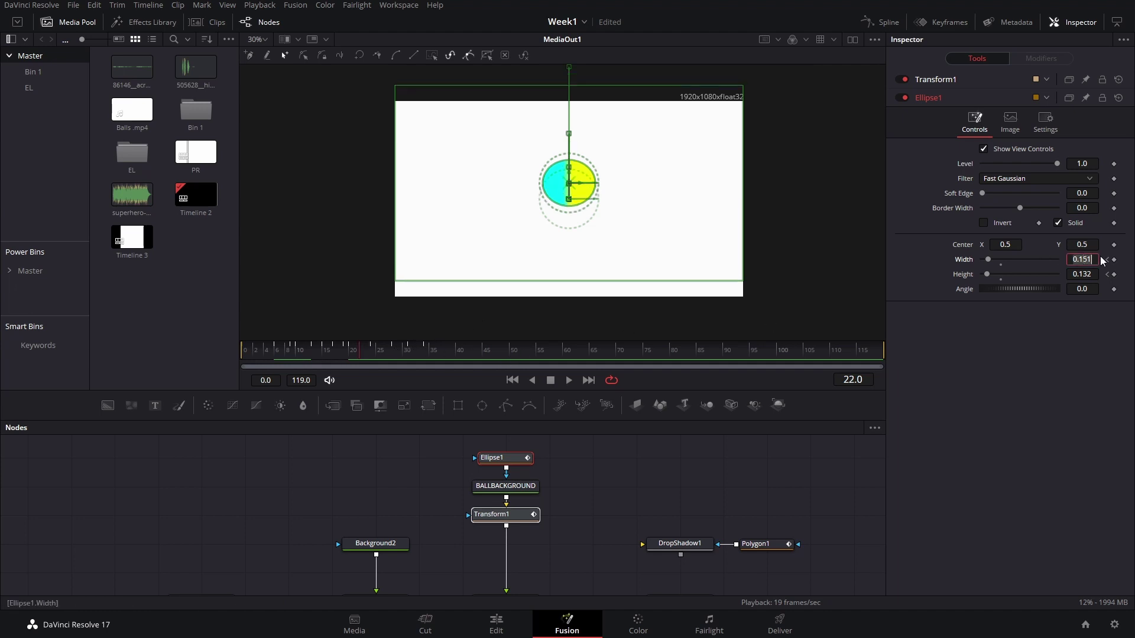
pyautogui.click(1093, 335)
pyautogui.moveTo(1096, 260); pyautogui.dragTo(1086, 259)
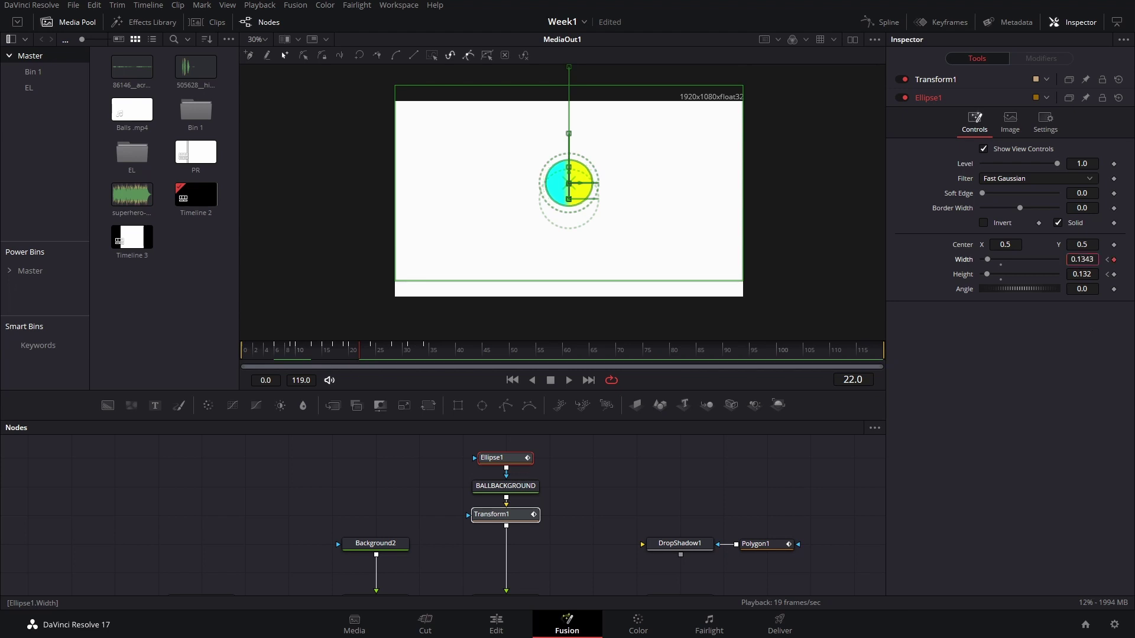
pyautogui.click(1093, 259)
pyautogui.write('.136')
pyautogui.press('Tab')
pyautogui.click(1074, 296)
pyautogui.moveTo(1091, 264); pyautogui.dragTo(1083, 263)
# - Set Ellipse1's Height to 0.15 at frame 22
pyautogui.click(1086, 276)
pyautogui.hotkey('ctrl', 'z')
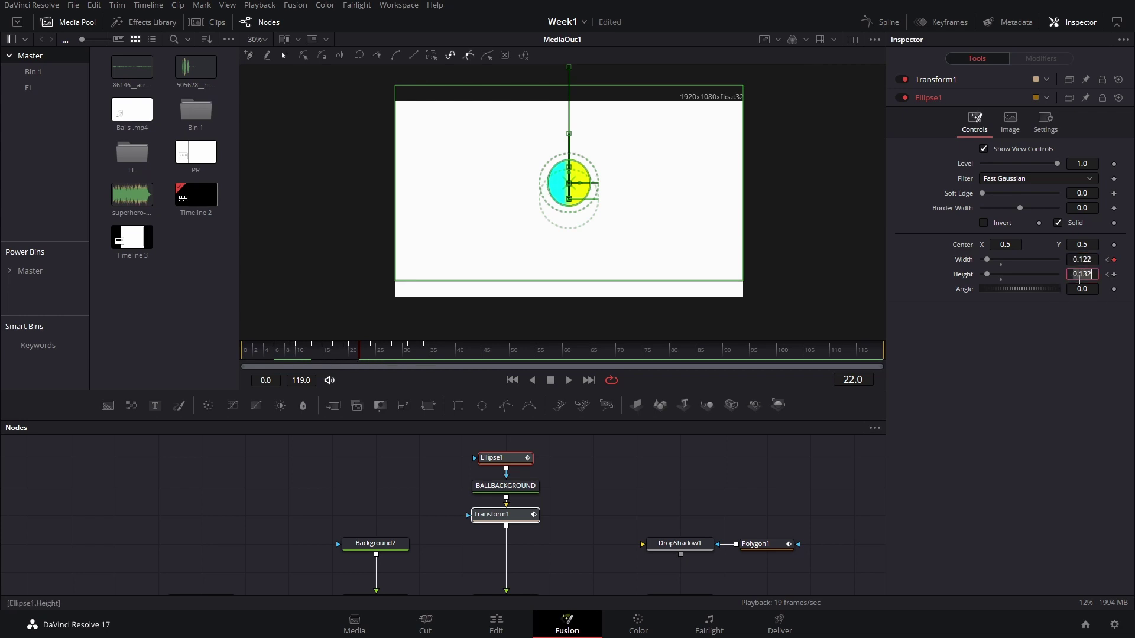
pyautogui.write('0.15')
pyautogui.press('Tab')
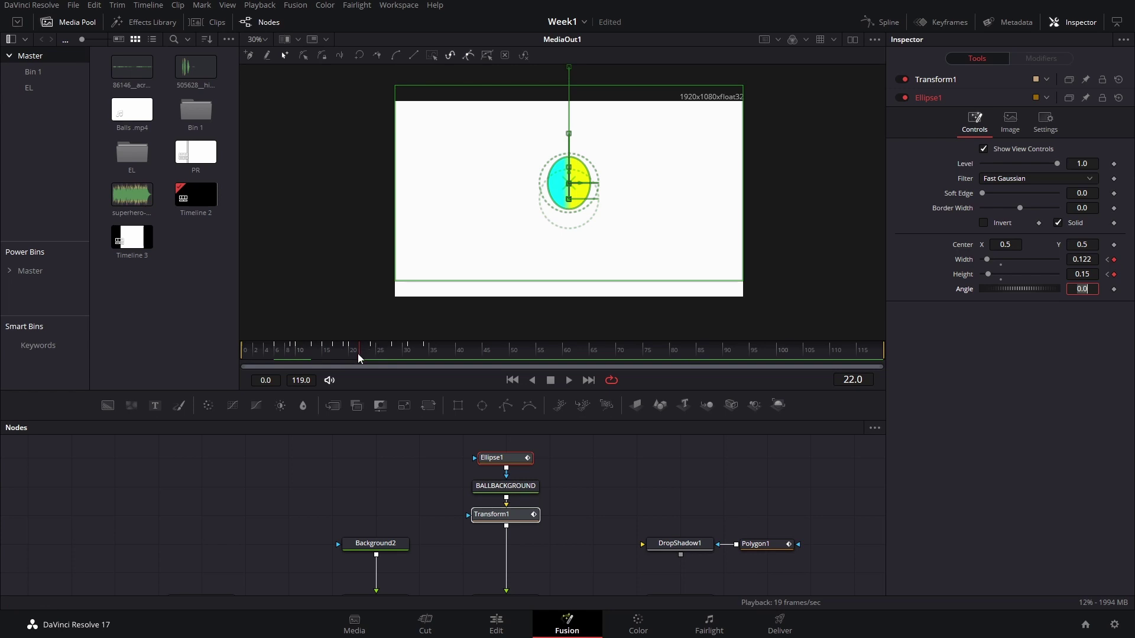
# - Set Ellipse1's Width to 0.15 at frame 24, and keyframe both its Width and Height
pyautogui.moveTo(362, 354); pyautogui.dragTo(374, 353)
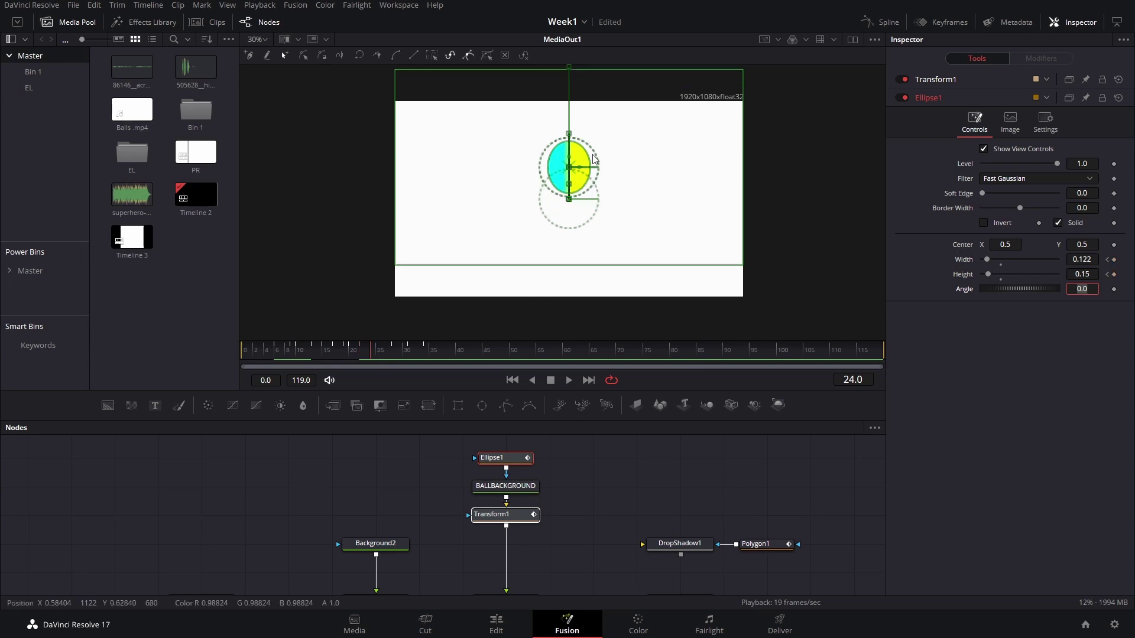
pyautogui.click(1086, 260)
pyautogui.write('.15')
pyautogui.press('Tab')
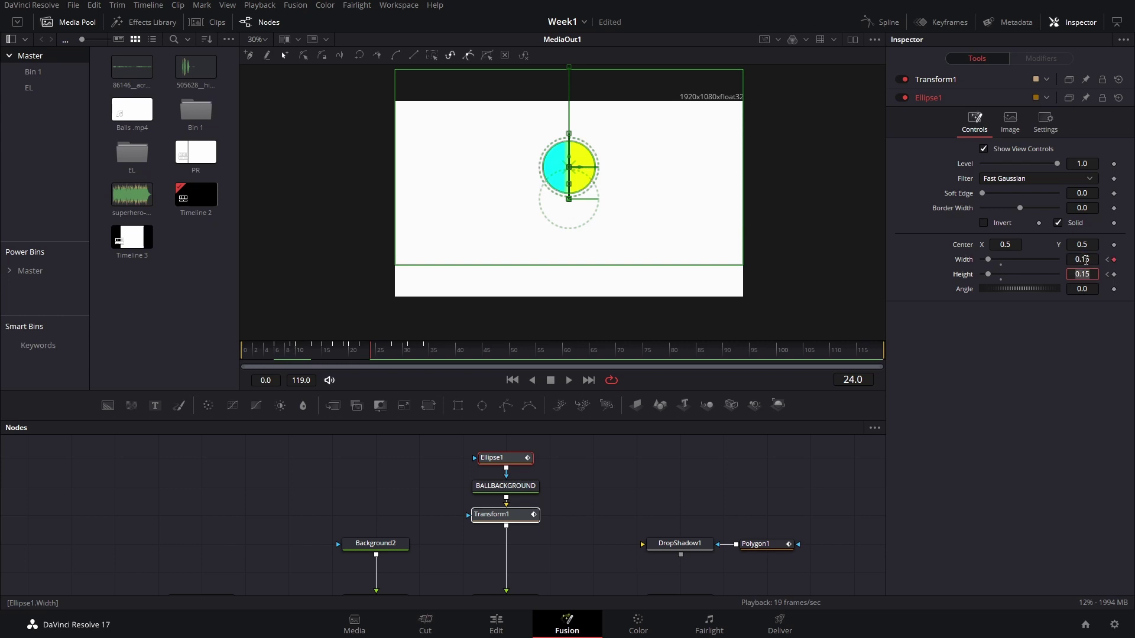
pyautogui.moveTo(385, 348)
pyautogui.mouseDown()
pyautogui.moveTo(350, 357)
pyautogui.moveTo(383, 359)
pyautogui.mouseUp()
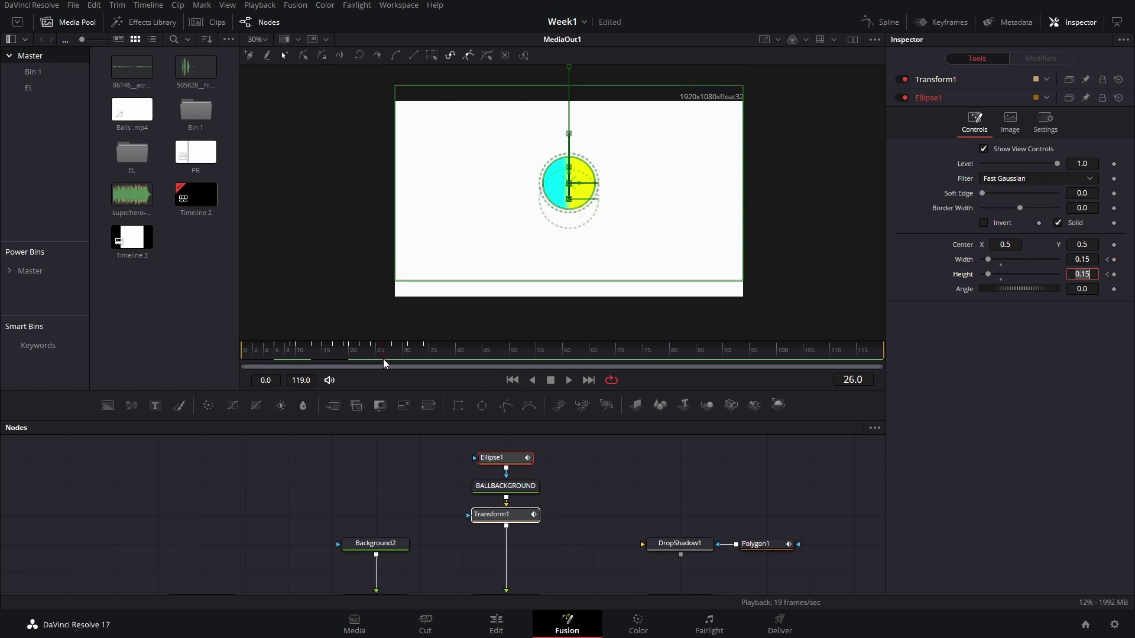
pyautogui.click(1115, 261)
pyautogui.click(1108, 274)
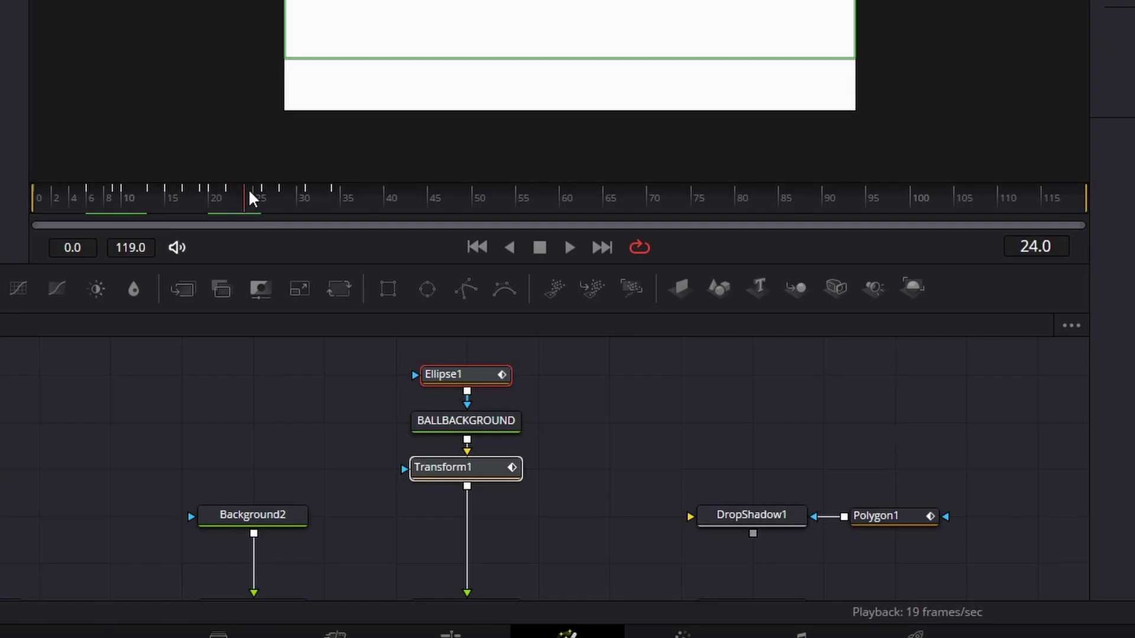
# - Scrub ahead from frame 26 and play the animation to check the ball's stretch and squash
pyautogui.click(383, 351)
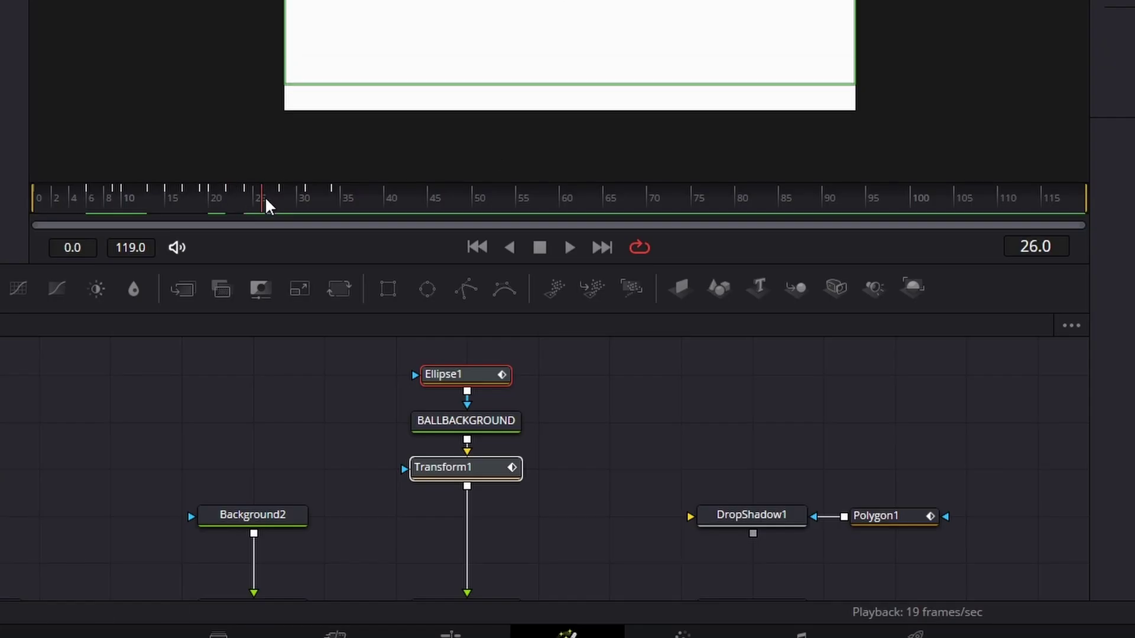
pyautogui.moveTo(266, 206); pyautogui.dragTo(327, 208)
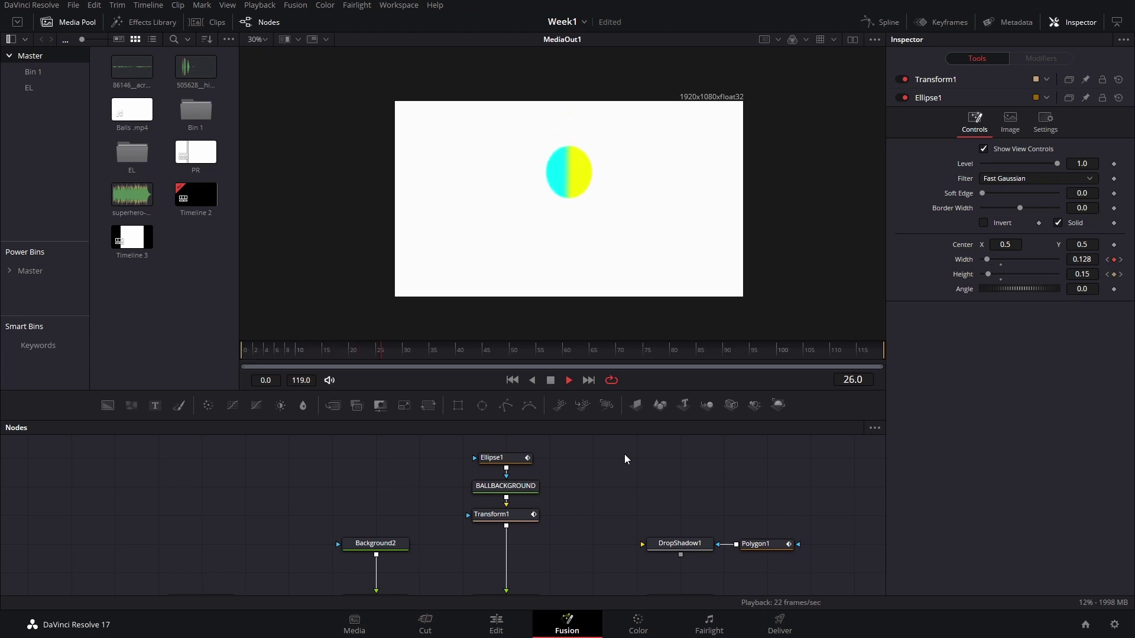
pyautogui.press('space')
pyautogui.press('space')
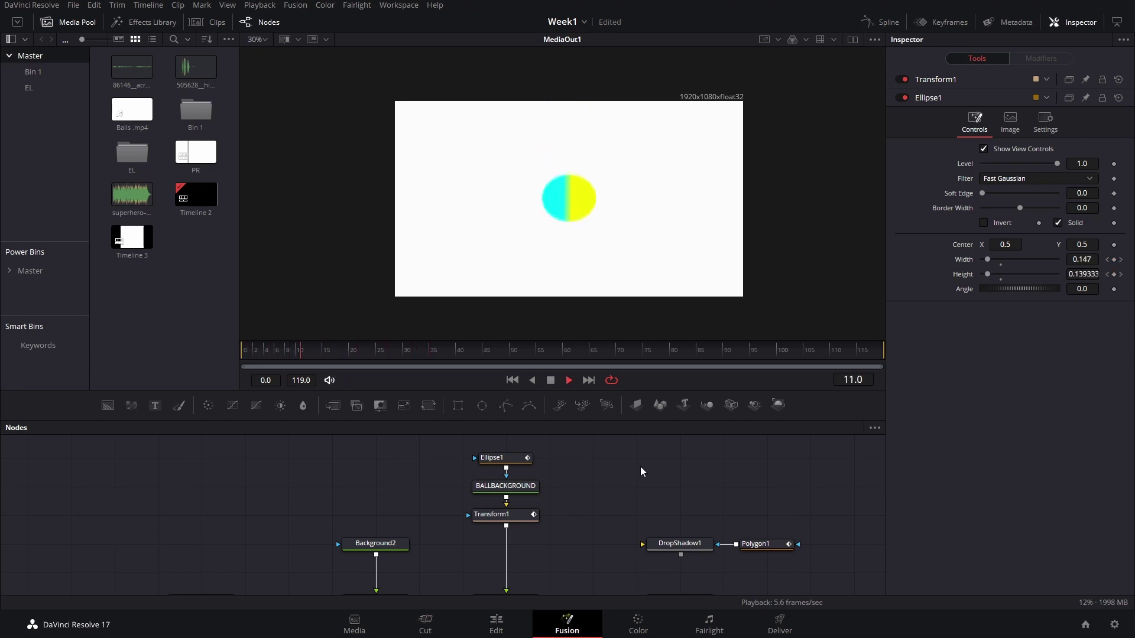
pyautogui.click(241, 355)
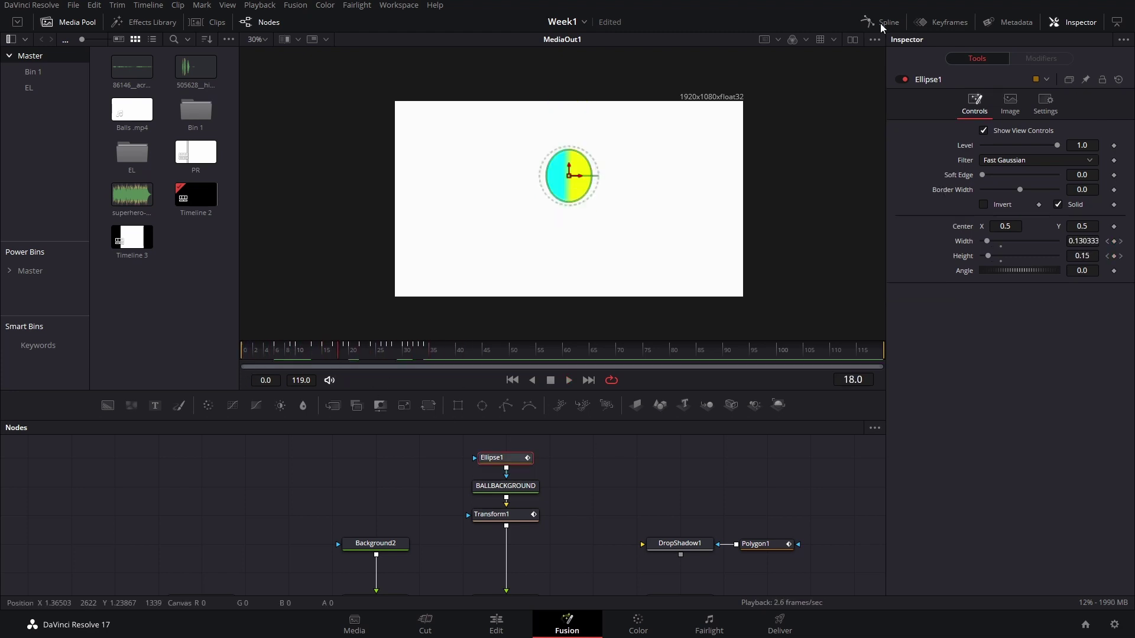
# - Show Ellipse1's Width and Height curves fitted in the Spline editor, select all their keyframes and ease them with flat handles
pyautogui.click(881, 23)
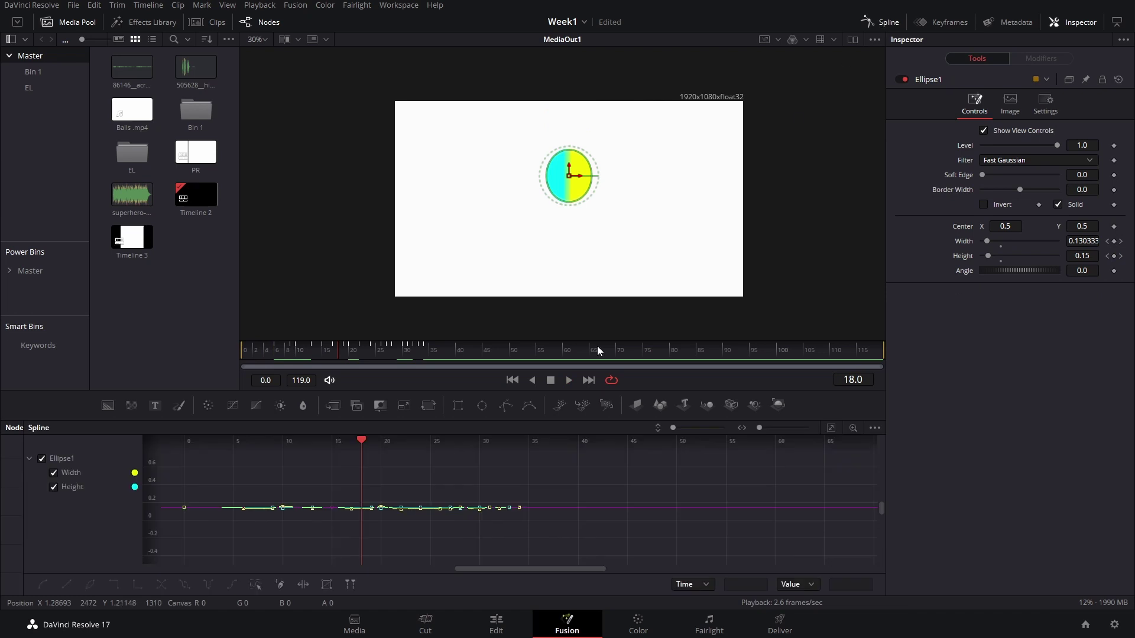
pyautogui.click(830, 427)
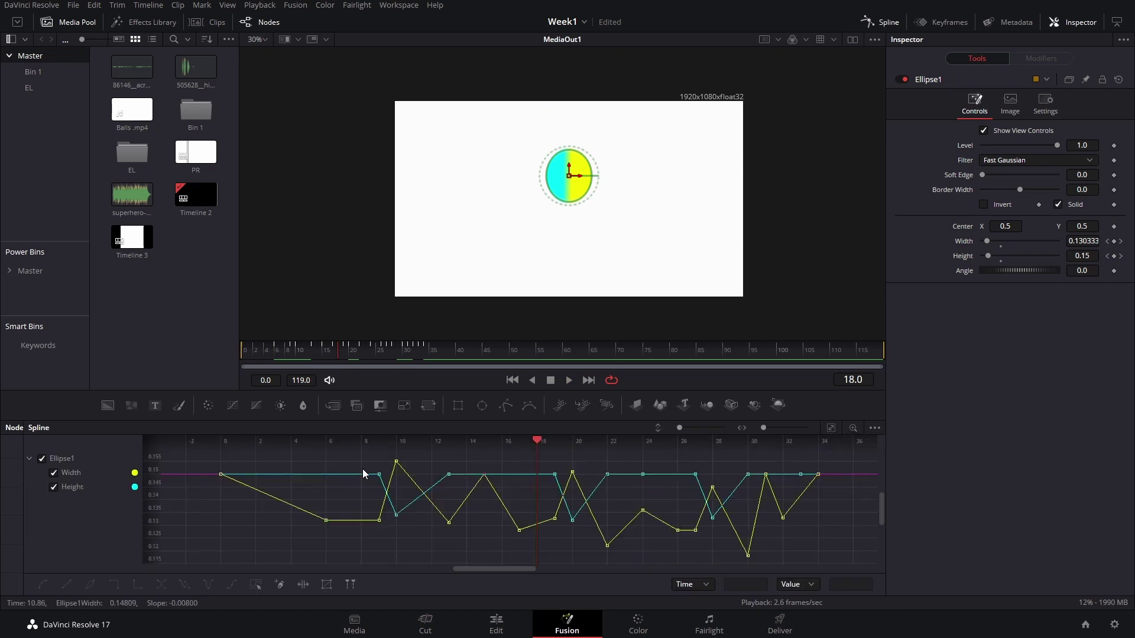
pyautogui.scroll(-3, 591, 535)
pyautogui.moveTo(408, 480); pyautogui.dragTo(668, 559)
pyautogui.scroll(2, 596, 539)
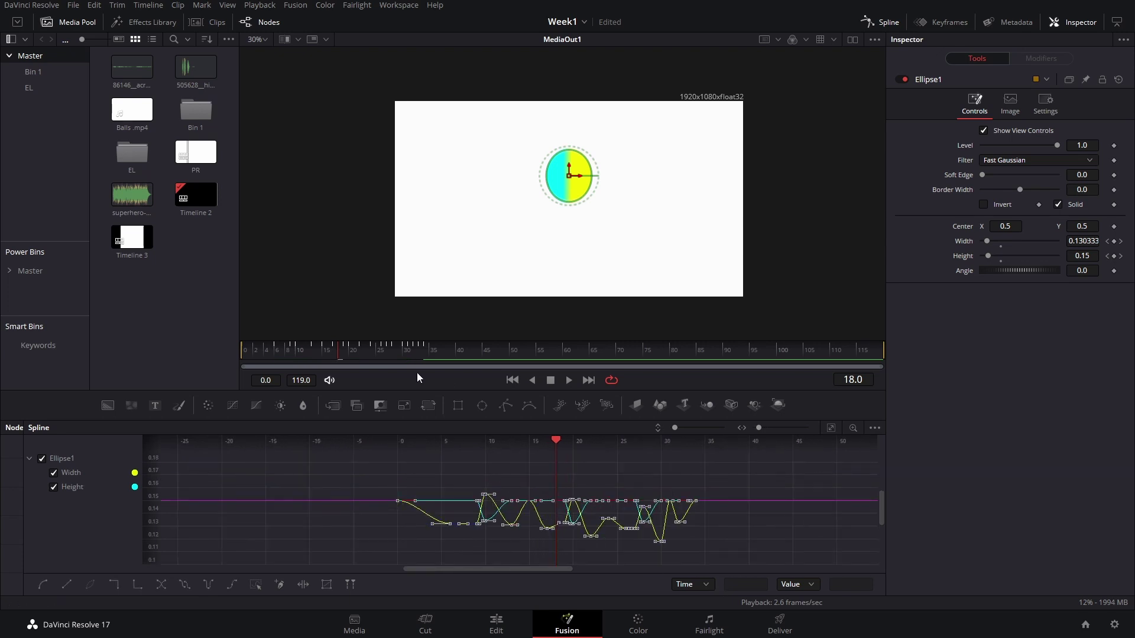
# - Play the animation from frame 0 to check the eased stretch and squash
pyautogui.click(246, 342)
pyautogui.moveTo(246, 342); pyautogui.dragTo(240, 344)
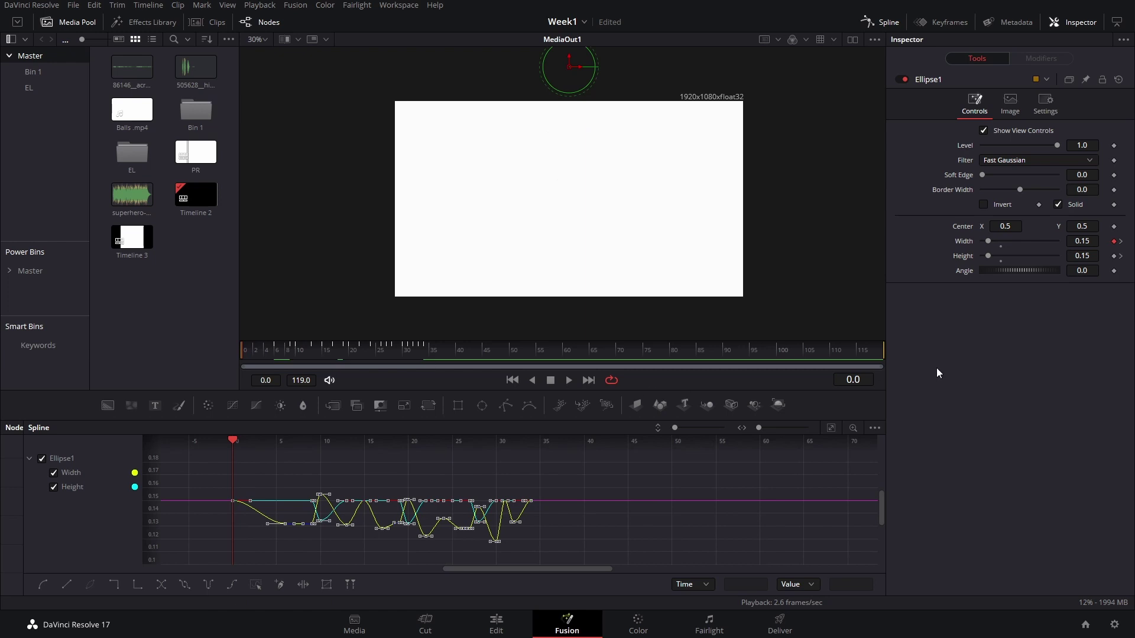
pyautogui.press('space')
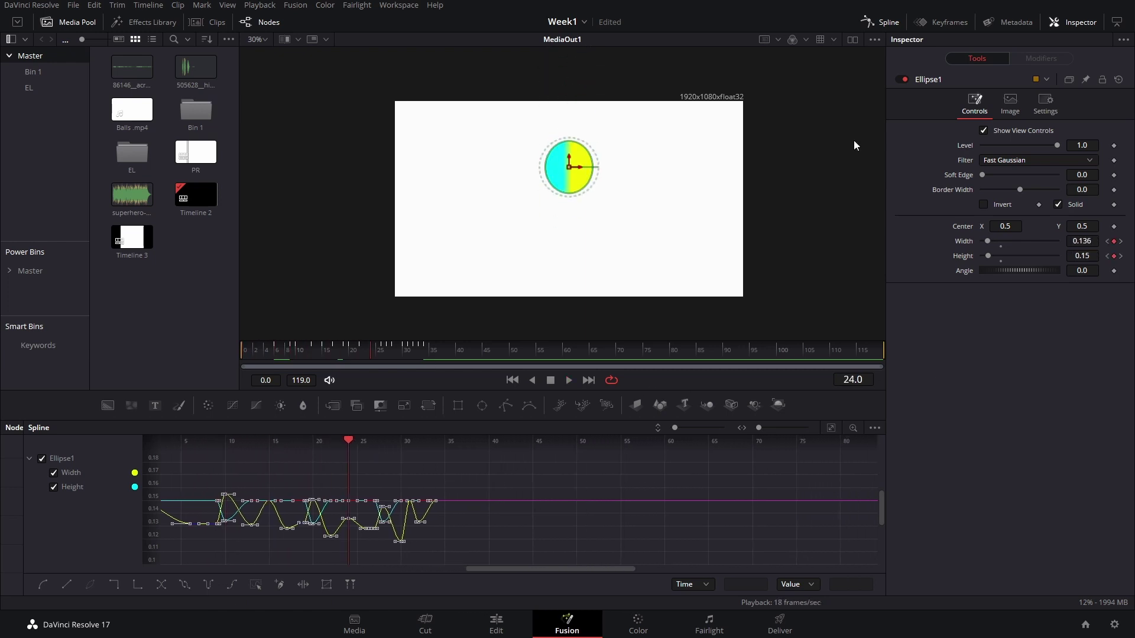
# - Hide the viewer's on-screen controls and replay the bounce from frame 0
pyautogui.click(871, 41)
pyautogui.click(842, 68)
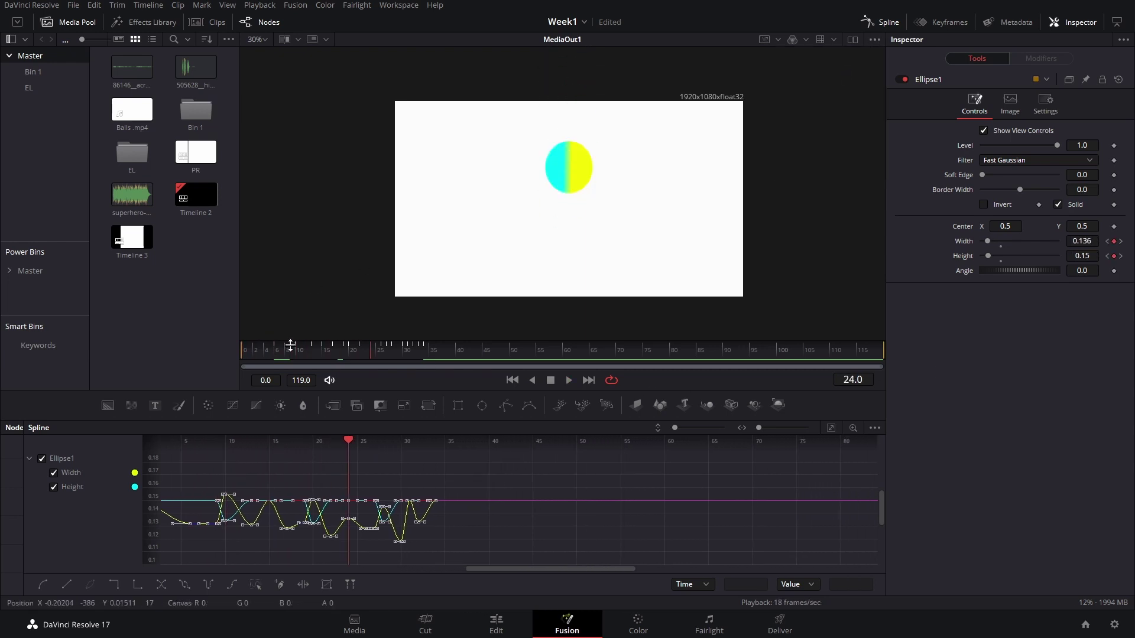
pyautogui.moveTo(249, 346); pyautogui.dragTo(240, 348)
pyautogui.press('space')
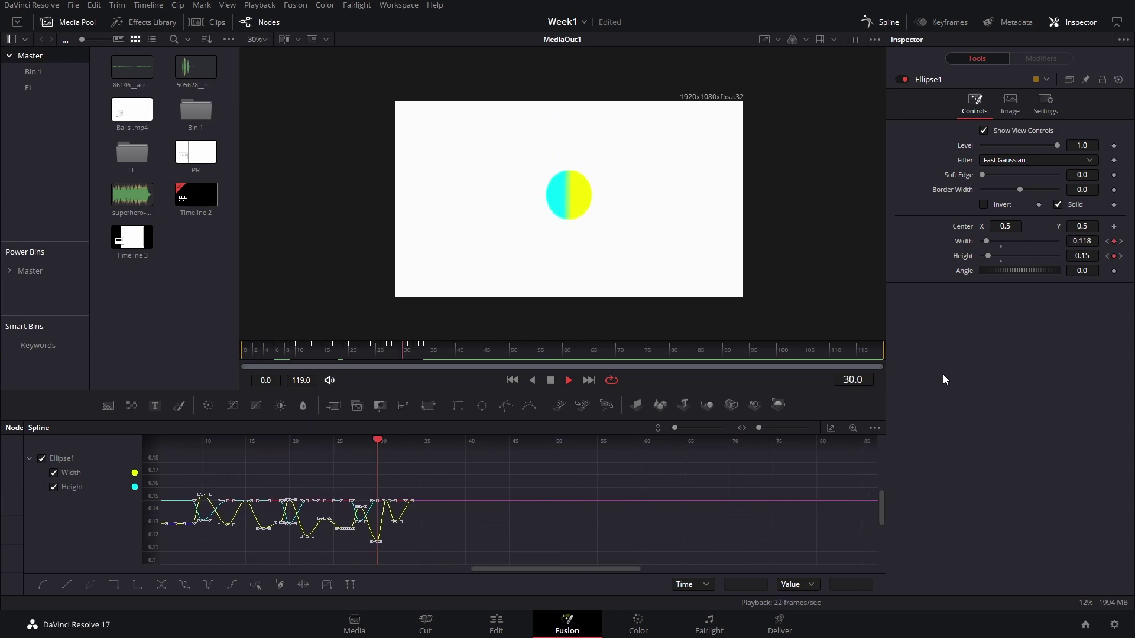
pyautogui.press('space')
# - Smooth the selected Width and Height keyframes of Ellipse1 and replay the animation from frame 0
pyautogui.moveTo(431, 355); pyautogui.dragTo(201, 371)
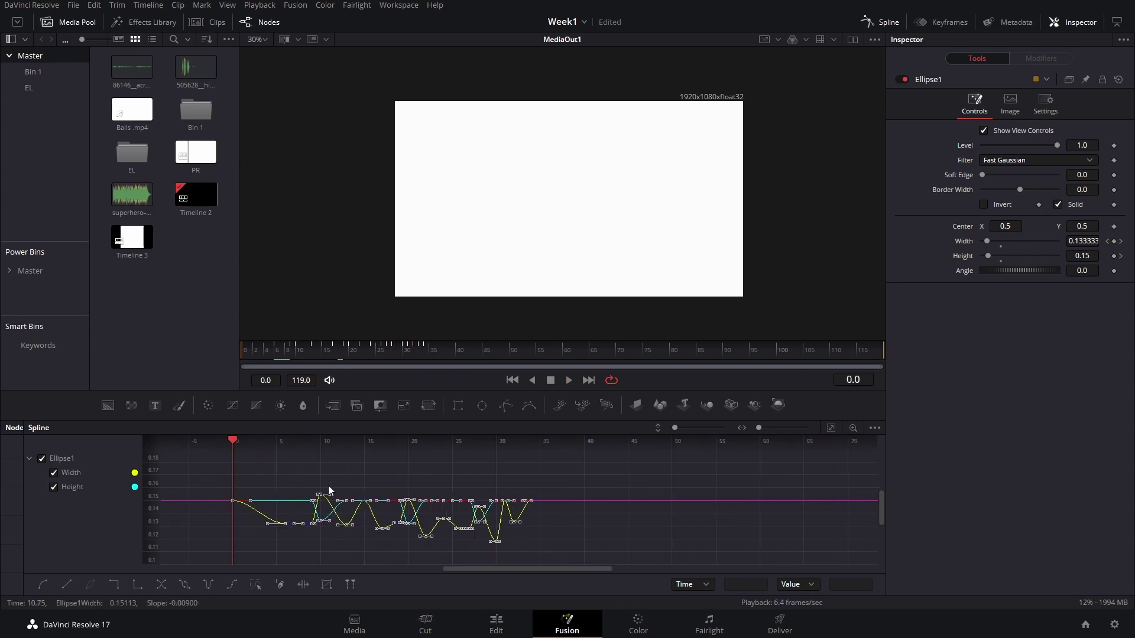
pyautogui.press('s')
pyautogui.press('space')
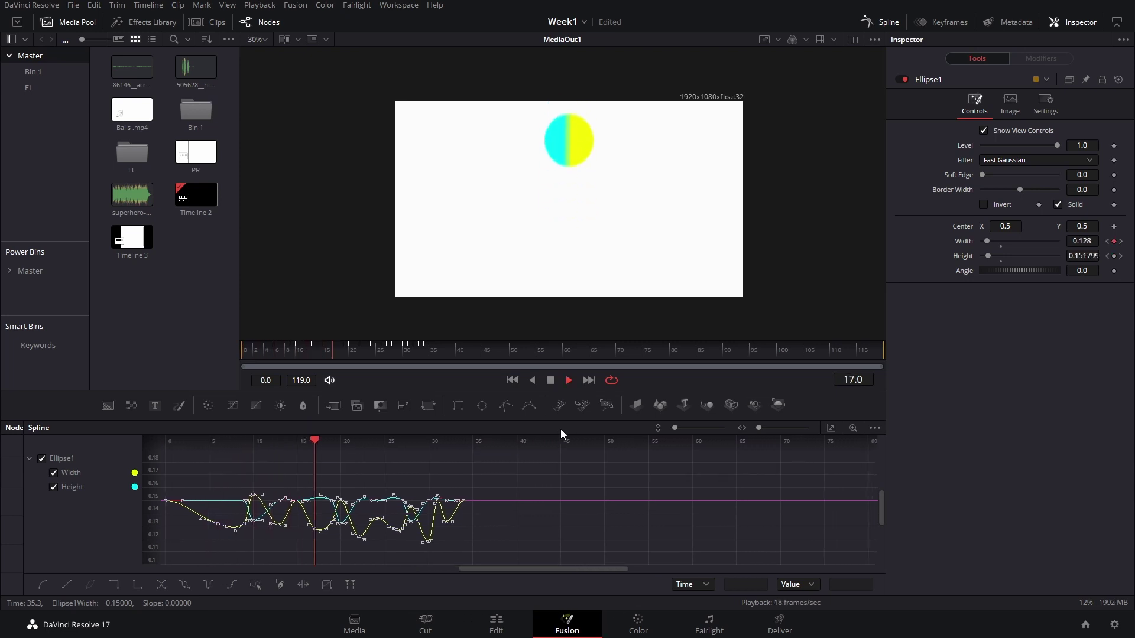
pyautogui.press('space')
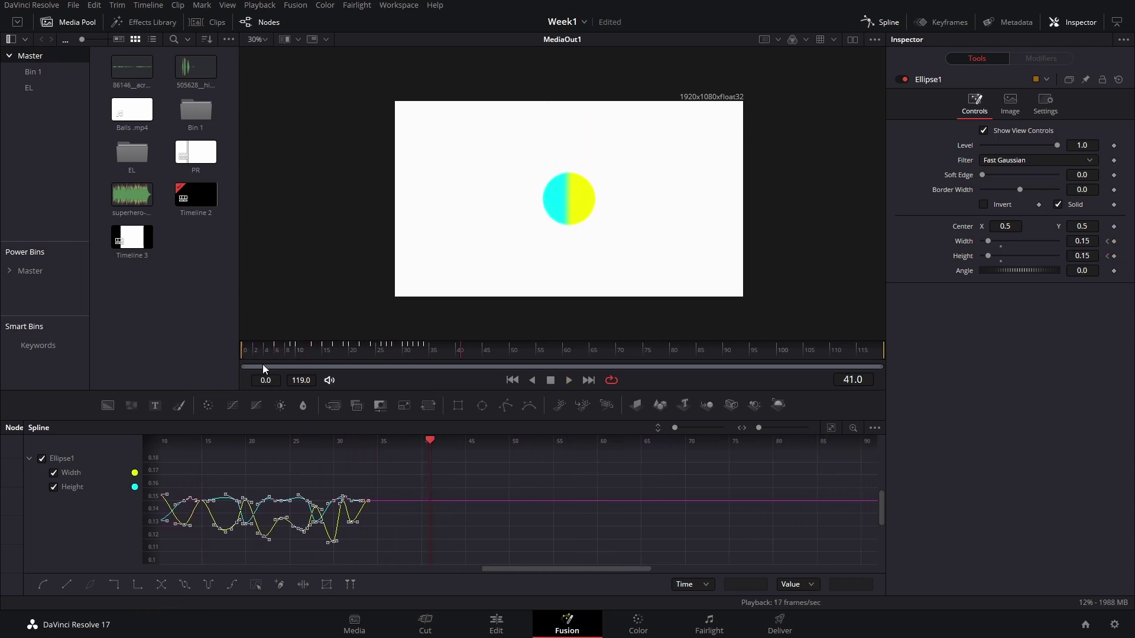
pyautogui.press('space')
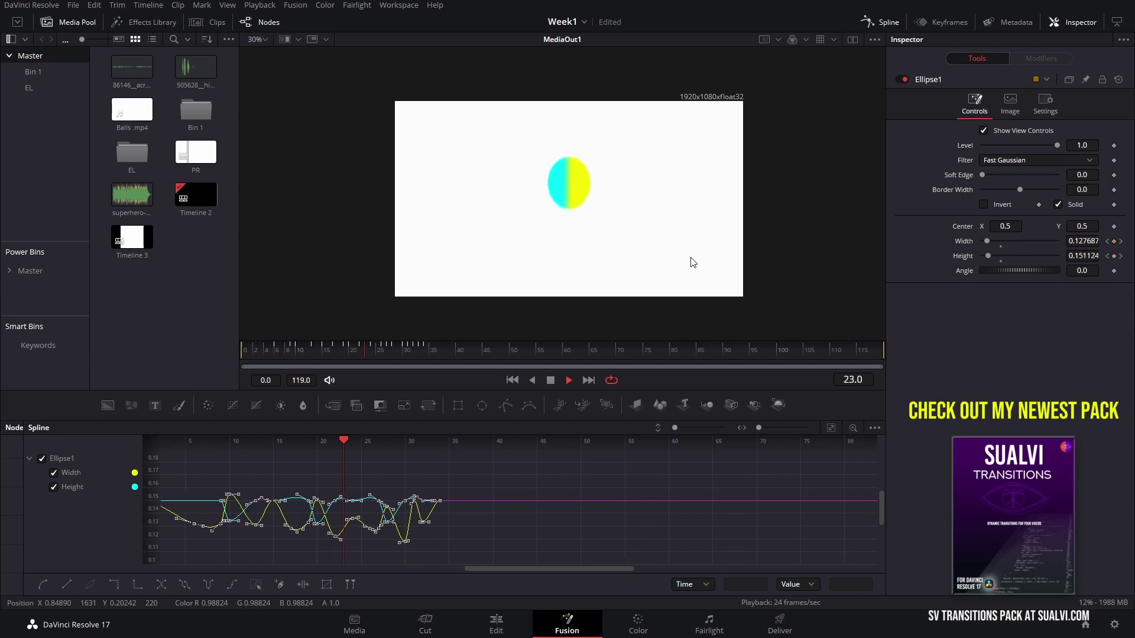
pyautogui.press('space')
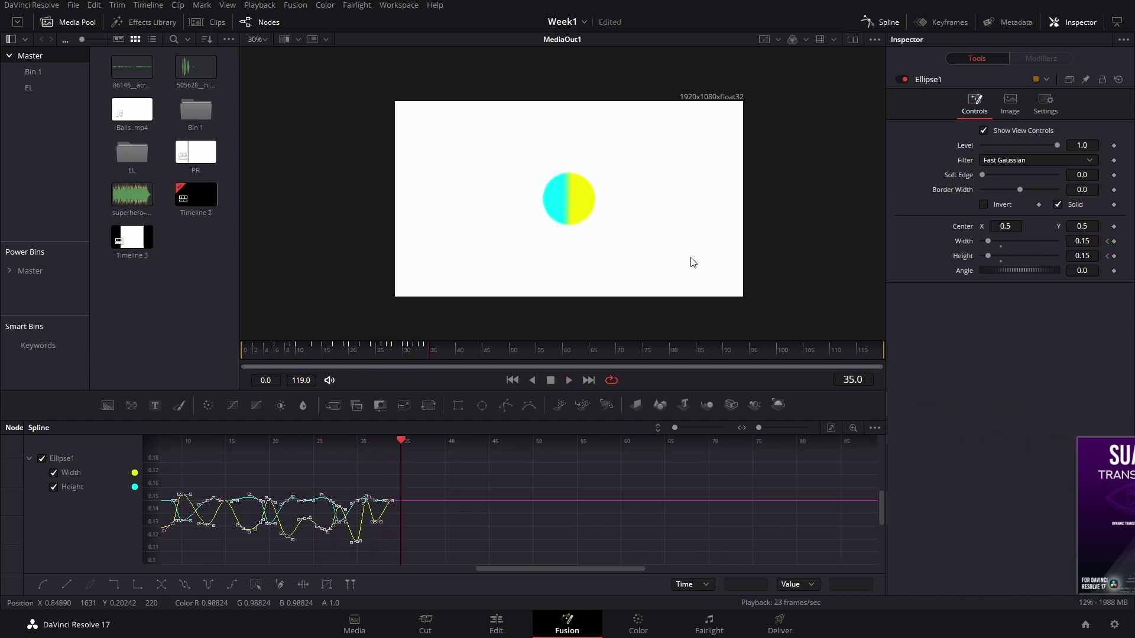
# - Show the viewer's on-screen controls again and play the smoothed bounce from near the start
pyautogui.click(872, 41)
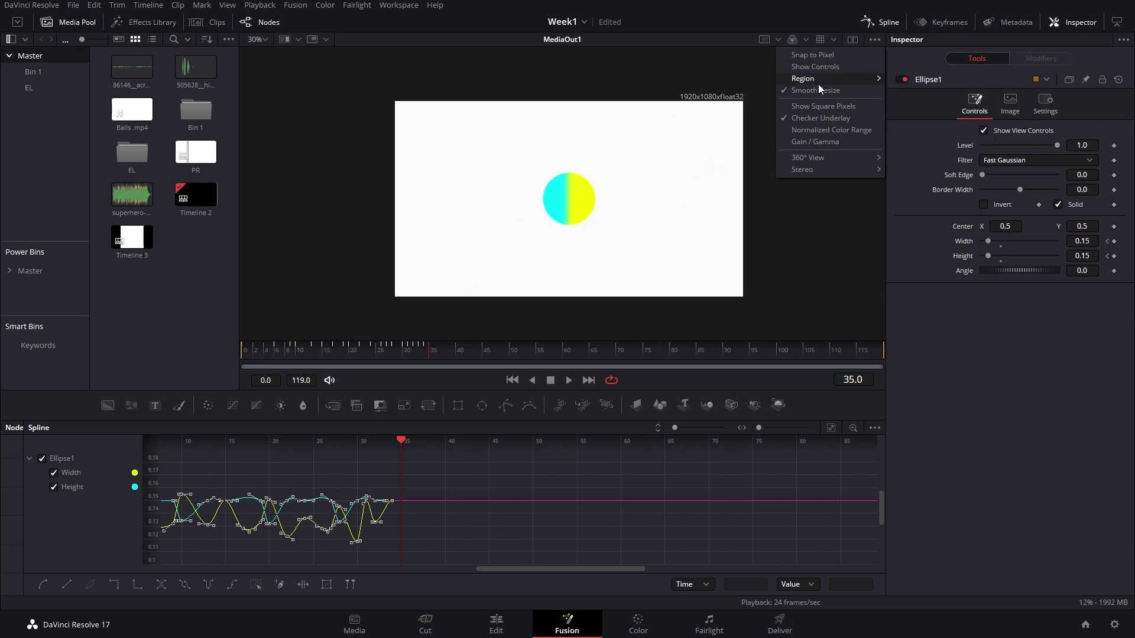
pyautogui.click(816, 66)
pyautogui.click(265, 360)
pyautogui.press('space')
pyautogui.press('space')
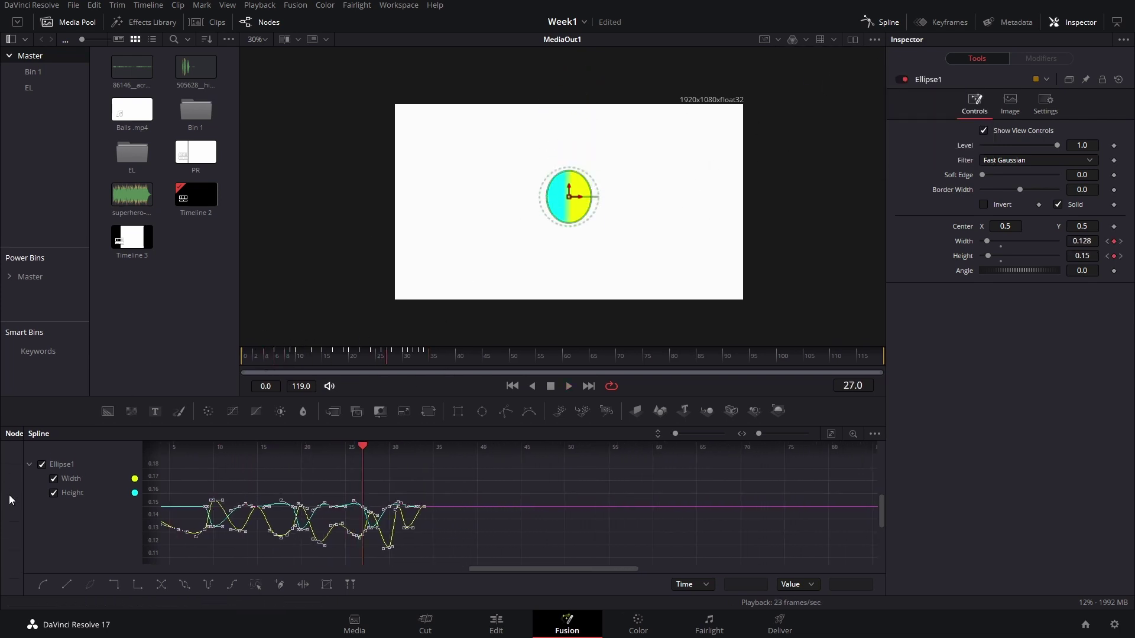
# - Replace the Spline editor with the full node graph and move the unused DropShadow1 node closer to Merge2
pyautogui.moveTo(23, 504); pyautogui.dragTo(509, 492)
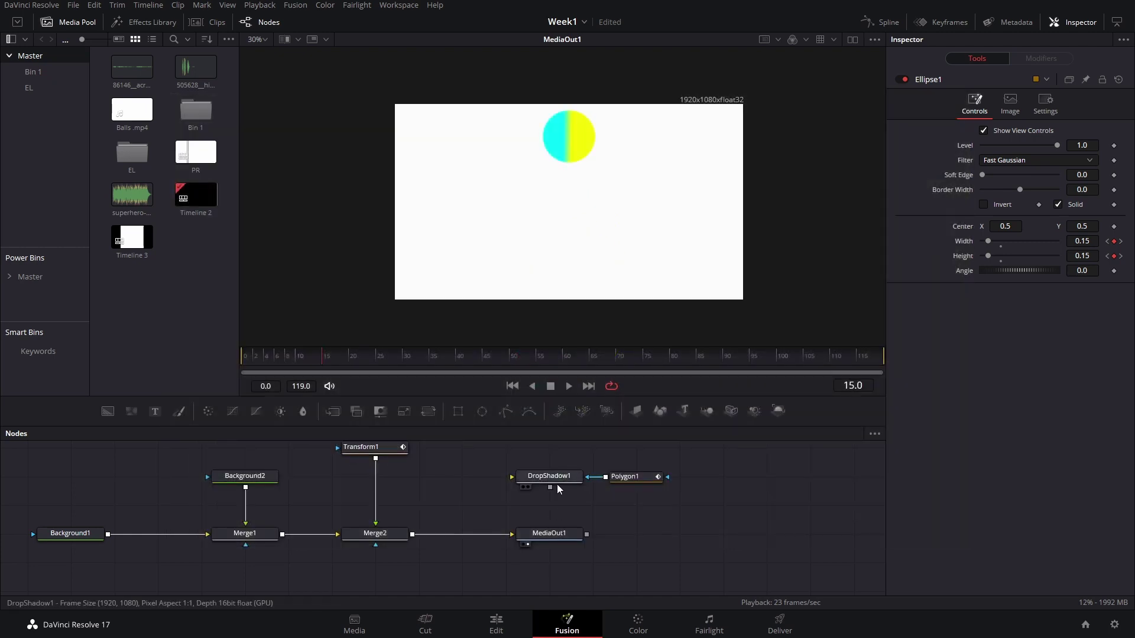
pyautogui.moveTo(551, 479); pyautogui.dragTo(507, 479)
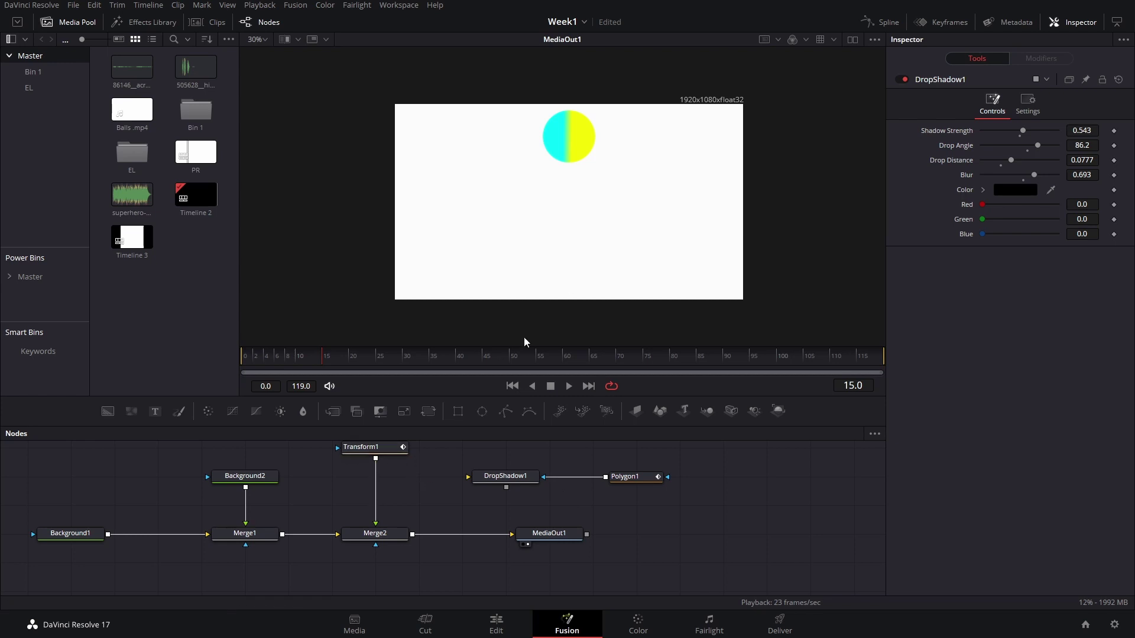
# - Scrub back and forth through the middle of the bounce to examine the ball's position and shape
pyautogui.moveTo(303, 357); pyautogui.dragTo(343, 360)
pyautogui.scroll(3, 414, 449)
pyautogui.hscroll(3, 414, 449)
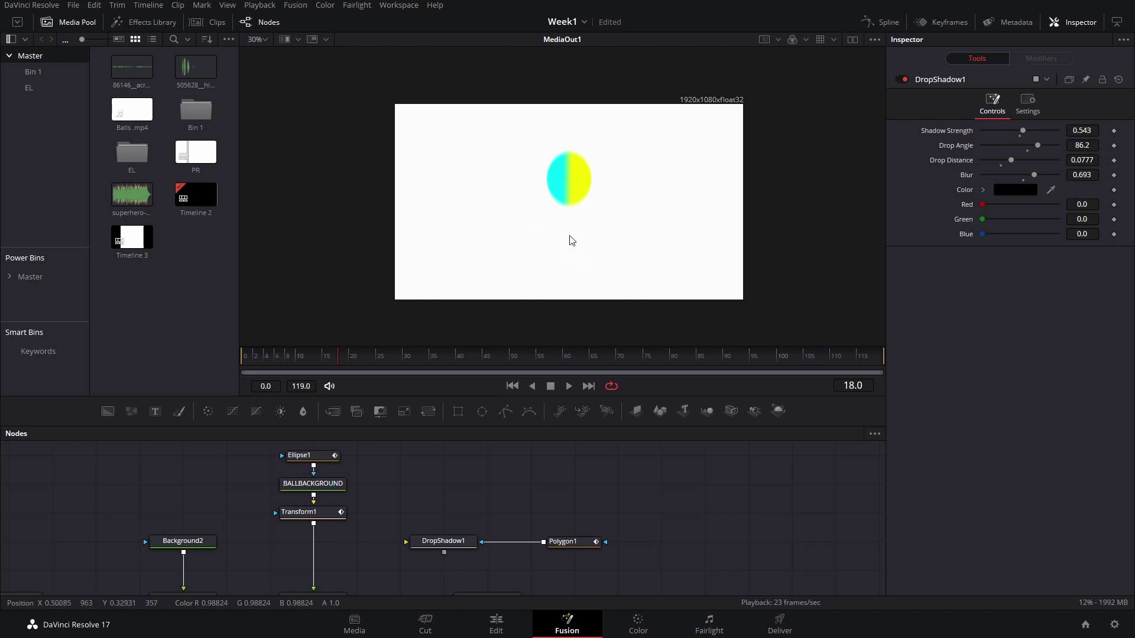
pyautogui.moveTo(343, 356)
pyautogui.mouseDown()
pyautogui.moveTo(323, 363)
pyautogui.moveTo(359, 368)
pyautogui.mouseUp()
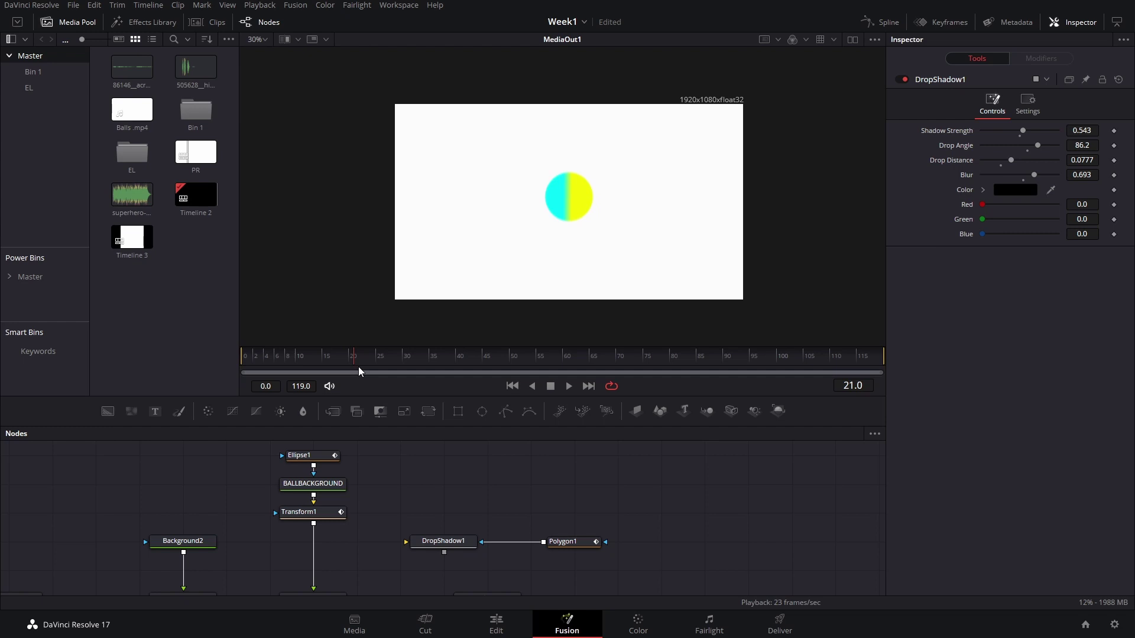
pyautogui.moveTo(359, 368); pyautogui.dragTo(390, 367)
pyautogui.click(334, 370)
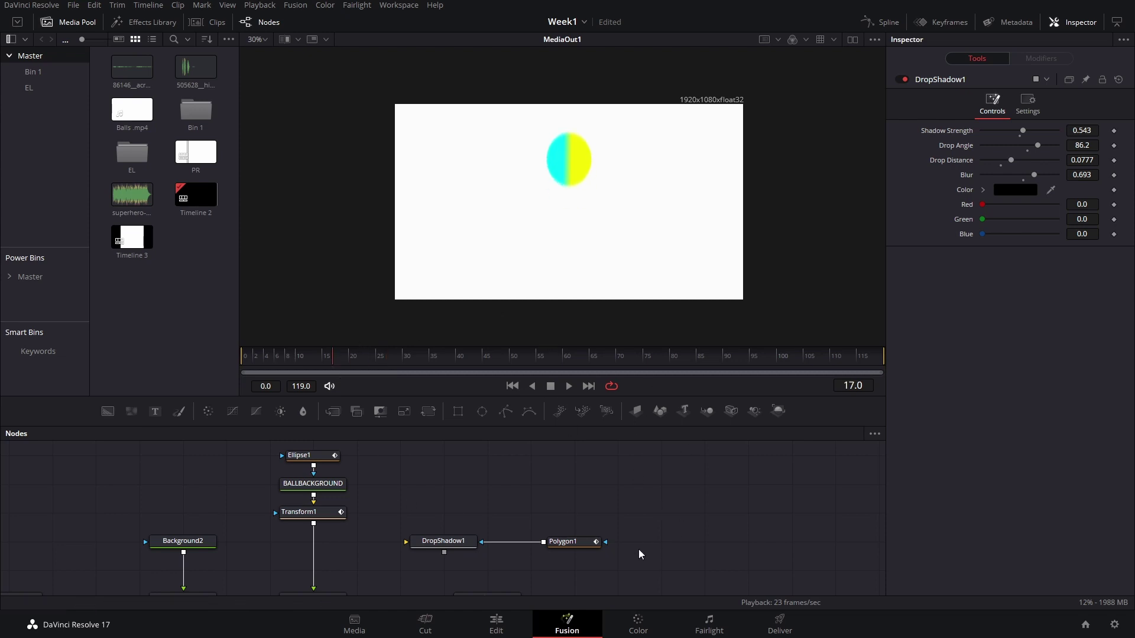
# - Move MediaOut1 farther from Merge2 and insert a Mirrors node between them
pyautogui.moveTo(638, 550); pyautogui.dragTo(667, 482)
pyautogui.moveTo(526, 535); pyautogui.dragTo(655, 535)
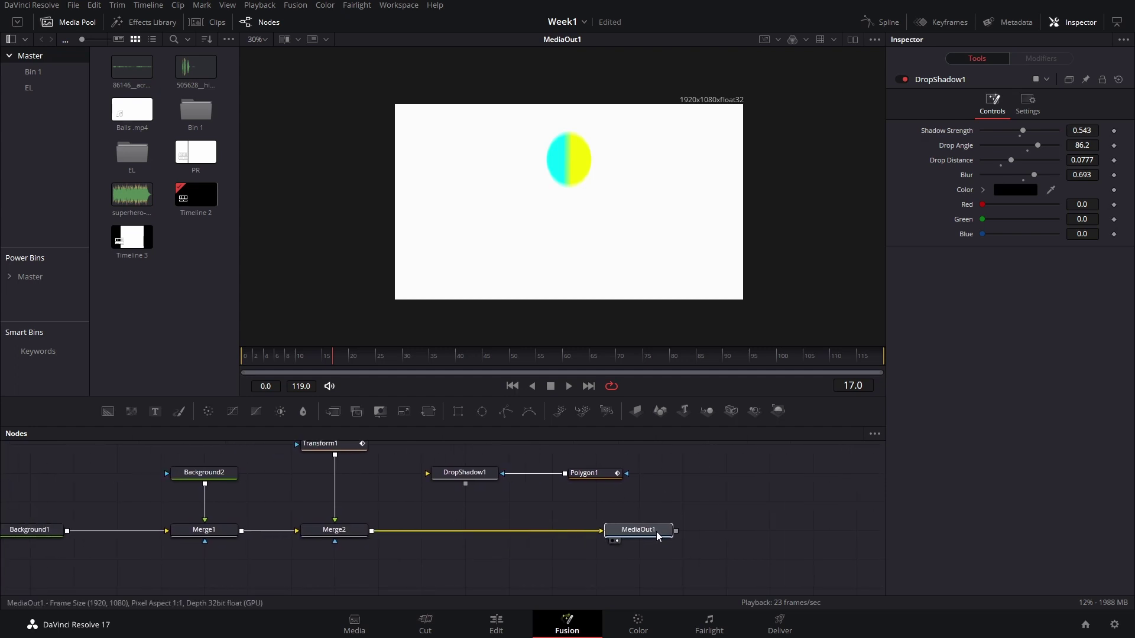
pyautogui.click(343, 535)
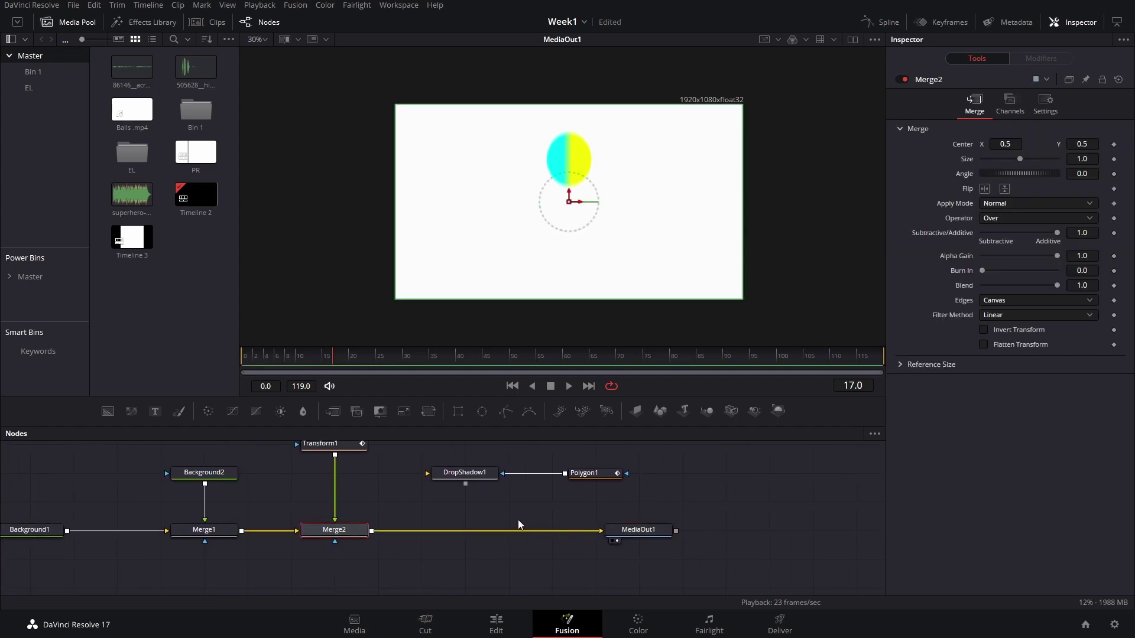
pyautogui.hotkey('shift', 'space')
pyautogui.write('mir')
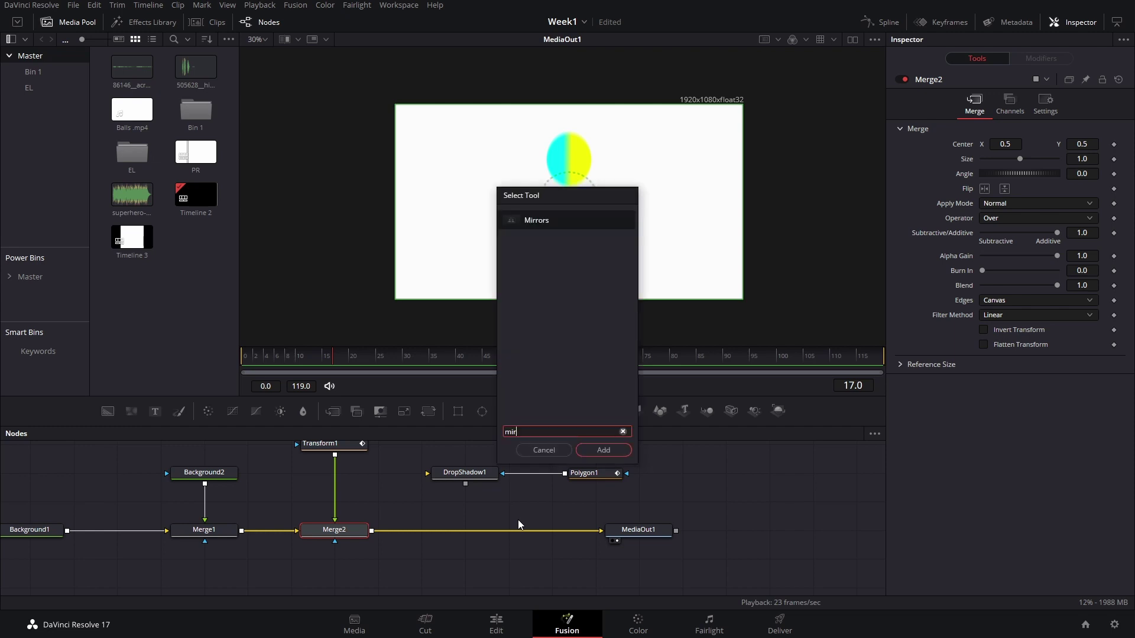
pyautogui.press('Return')
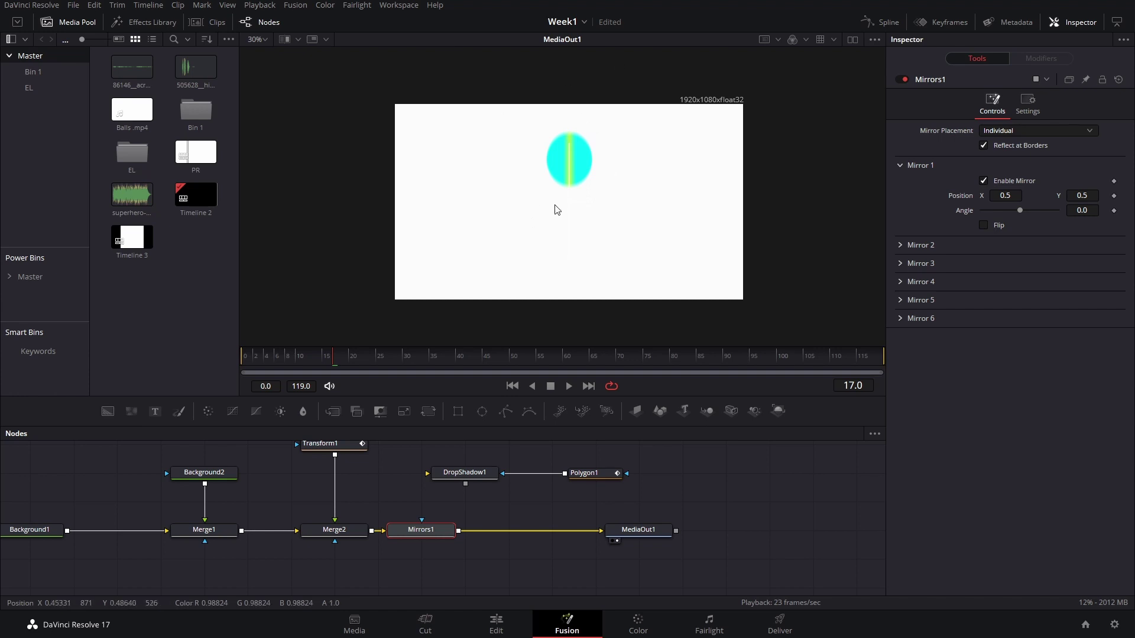
# - Set Mirror 1's angle to 90 and, at frame 38, lower its Y position to the bottom edge of the resting ball
pyautogui.moveTo(1030, 212); pyautogui.dragTo(1071, 226)
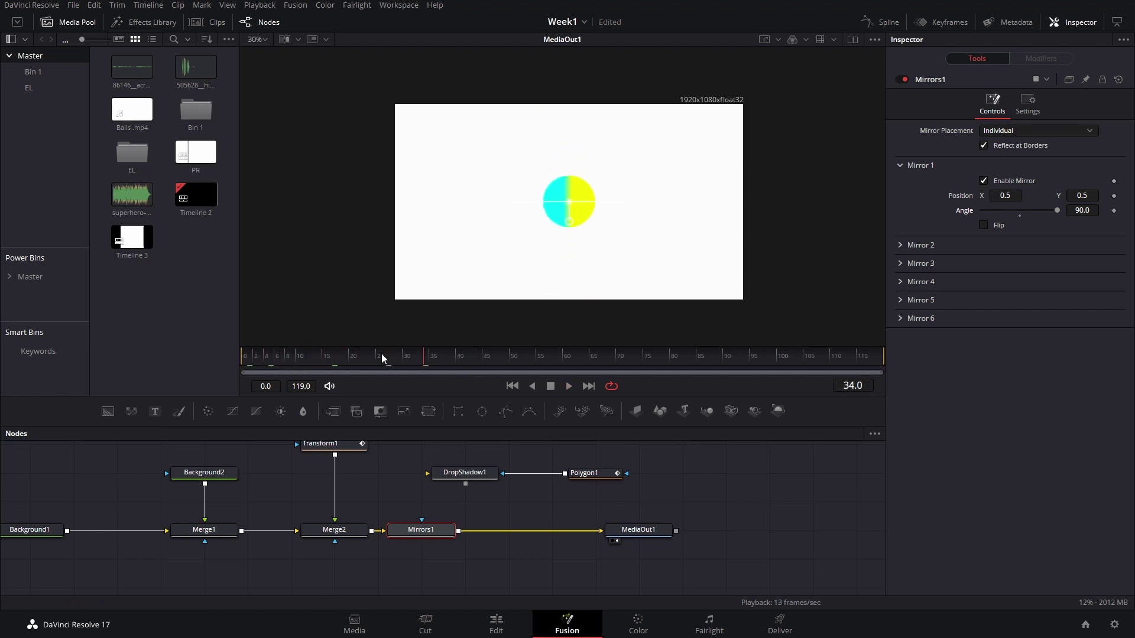
pyautogui.moveTo(378, 354); pyautogui.dragTo(455, 361)
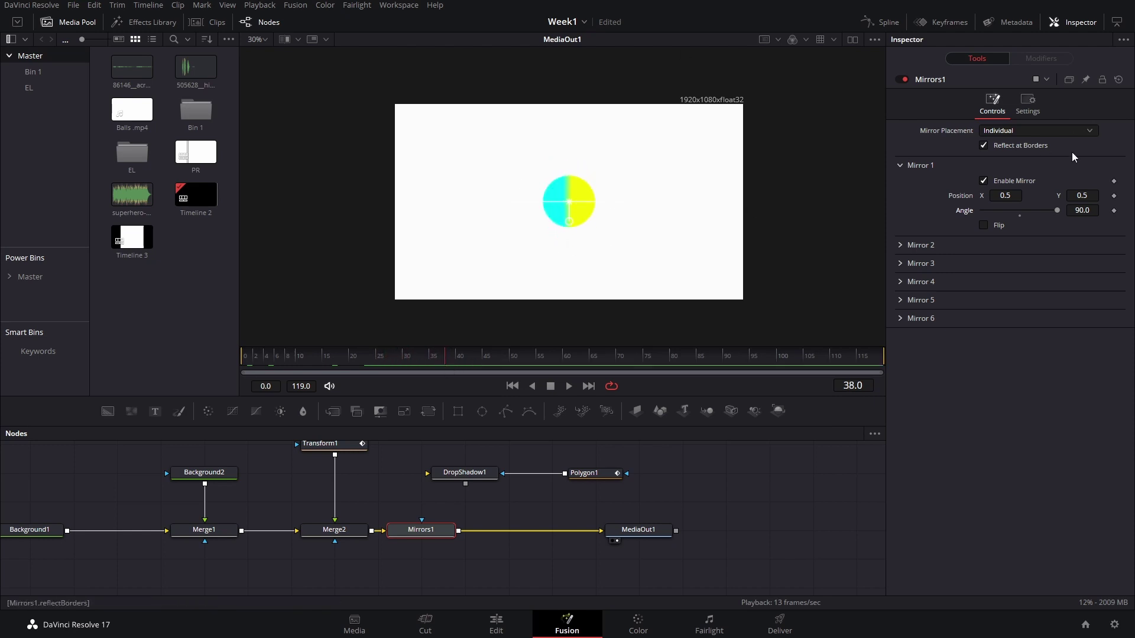
pyautogui.moveTo(1089, 196)
pyautogui.mouseDown()
pyautogui.moveTo(1039, 196)
pyautogui.moveTo(1080, 194)
pyautogui.mouseUp()
pyautogui.scroll(5, 590, 230)
# - Lower the Blend of Mirrors1 to 0.134 for a faint reflection, and deselect the node to view the whole frame
pyautogui.click(1036, 99)
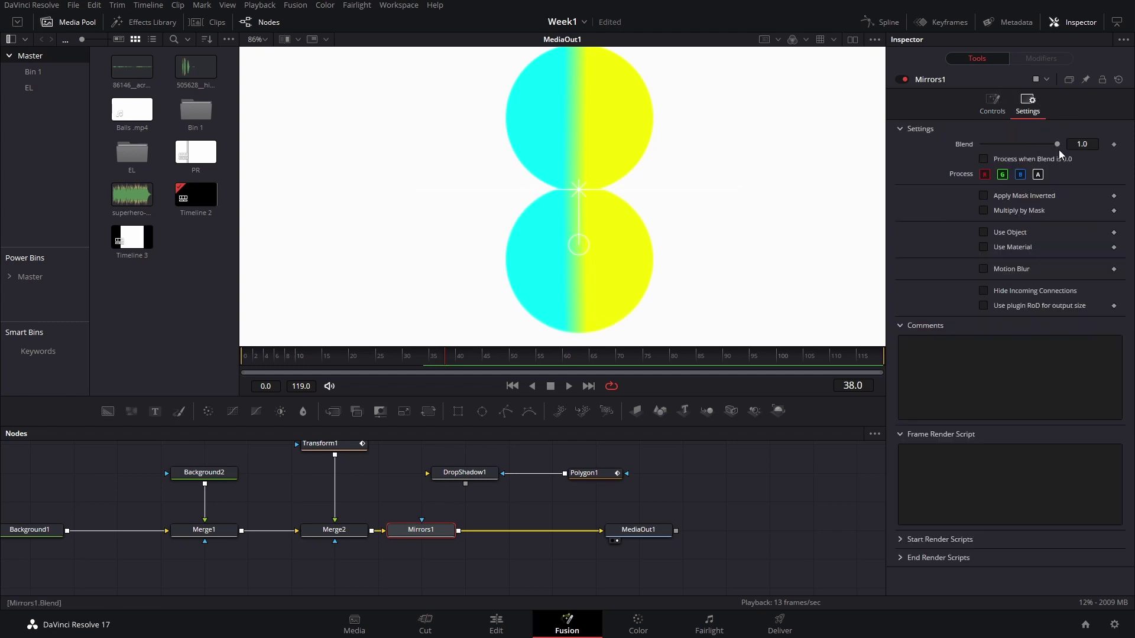
pyautogui.moveTo(1056, 141); pyautogui.dragTo(992, 150)
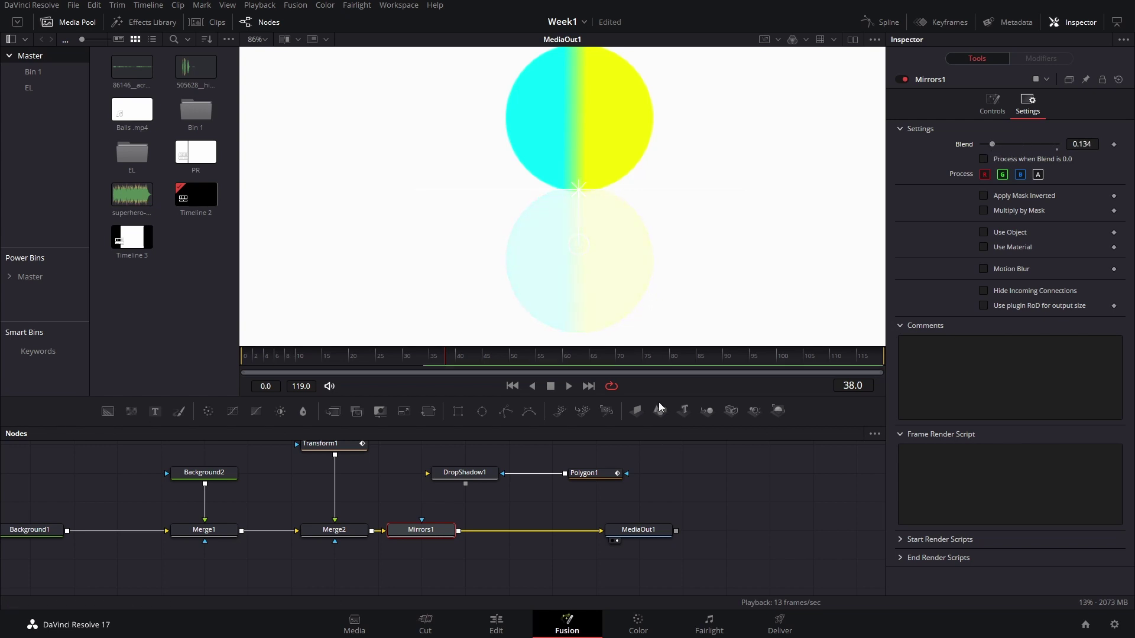
pyautogui.scroll(-2, 667, 193)
pyautogui.scroll(-2, 667, 194)
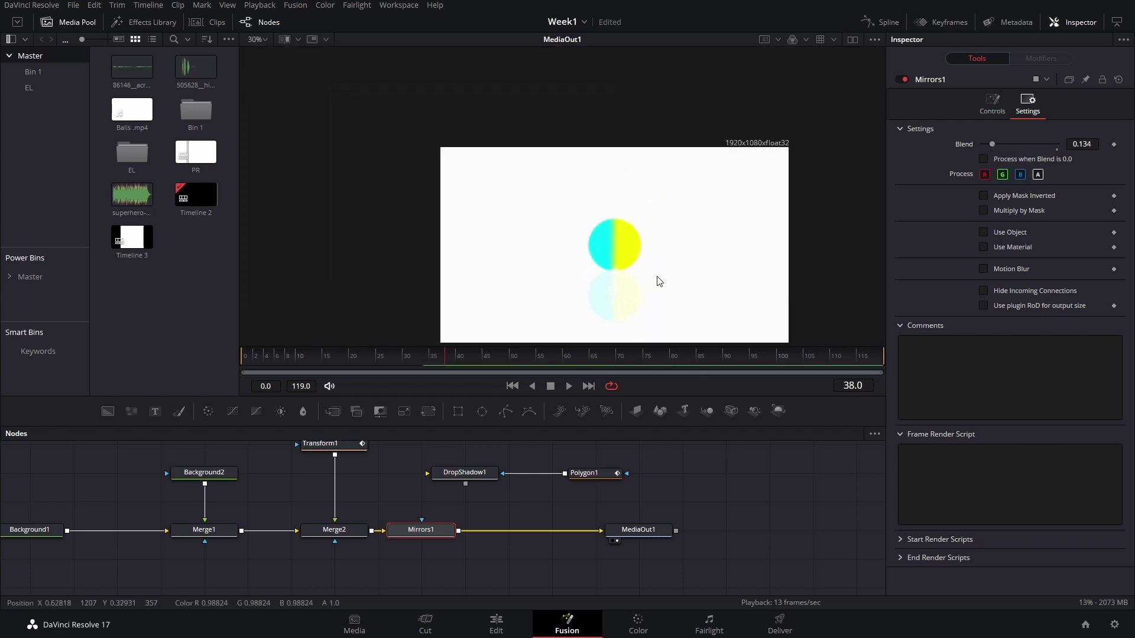
pyautogui.click(764, 463)
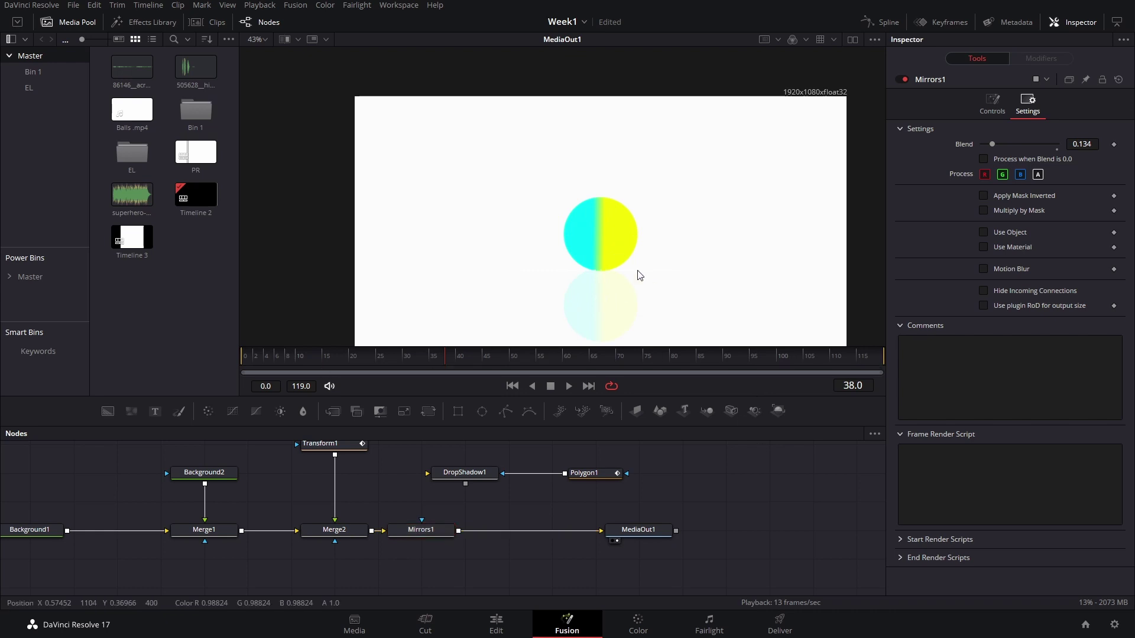
pyautogui.scroll(-1, 638, 275)
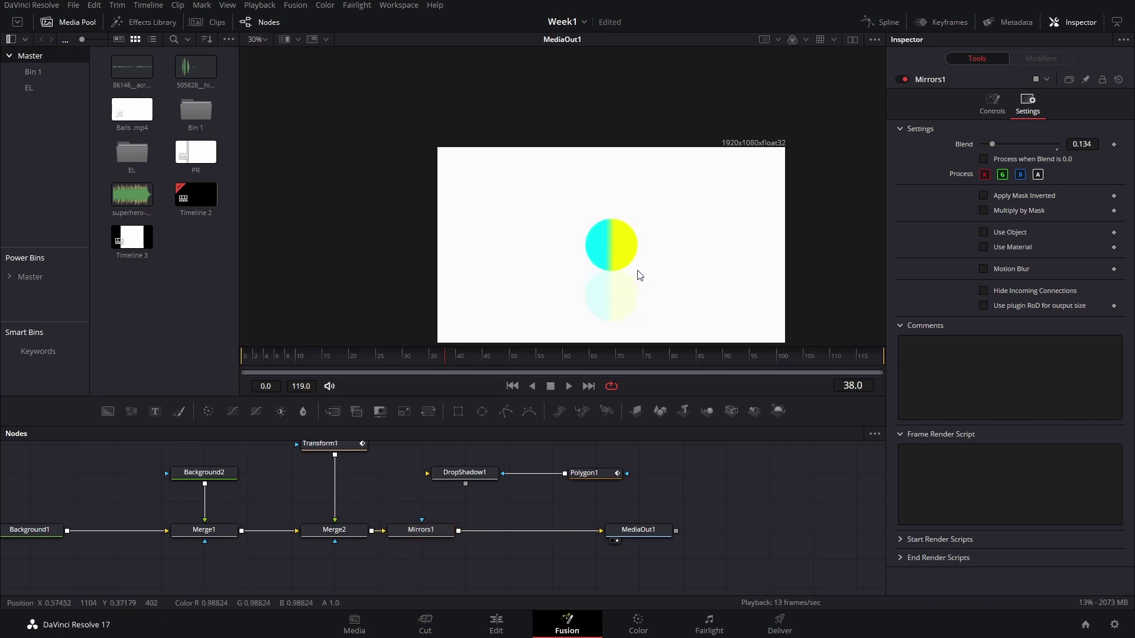
# - Play the bounce from frame 0 to check the ball's faded reflection
pyautogui.click(244, 368)
pyautogui.press('space')
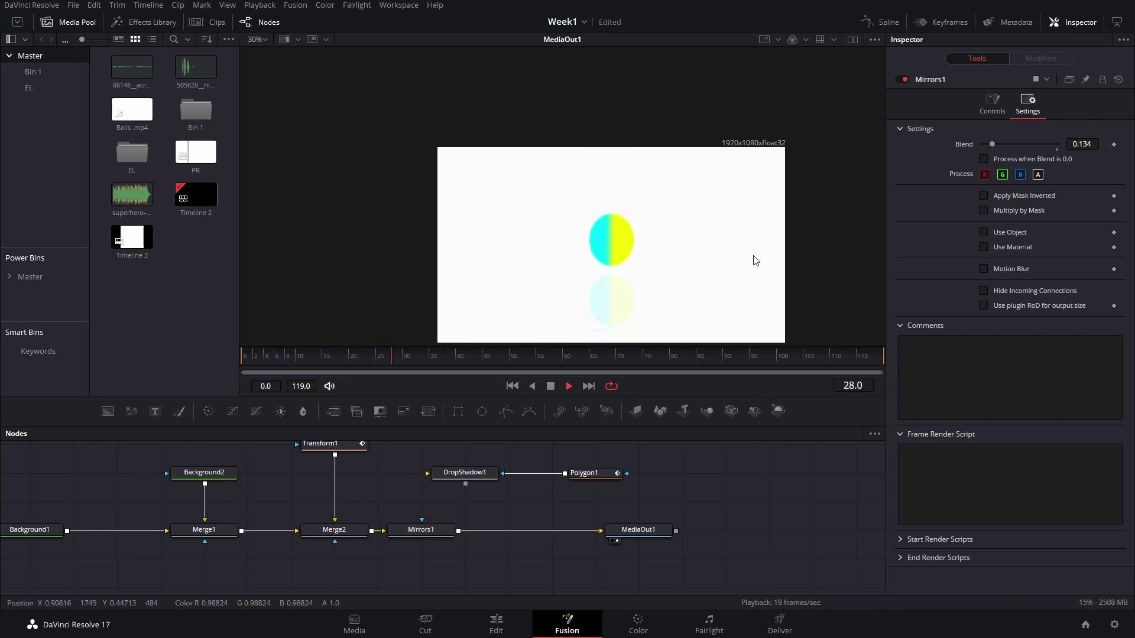
pyautogui.press('space')
# - Move DropShadow1 and Polygon1 farther away from the main chain and shift Transform1 down to open space below BALLBACKGROUND
pyautogui.moveTo(593, 447); pyautogui.dragTo(649, 488)
pyautogui.moveTo(508, 487); pyautogui.dragTo(566, 487)
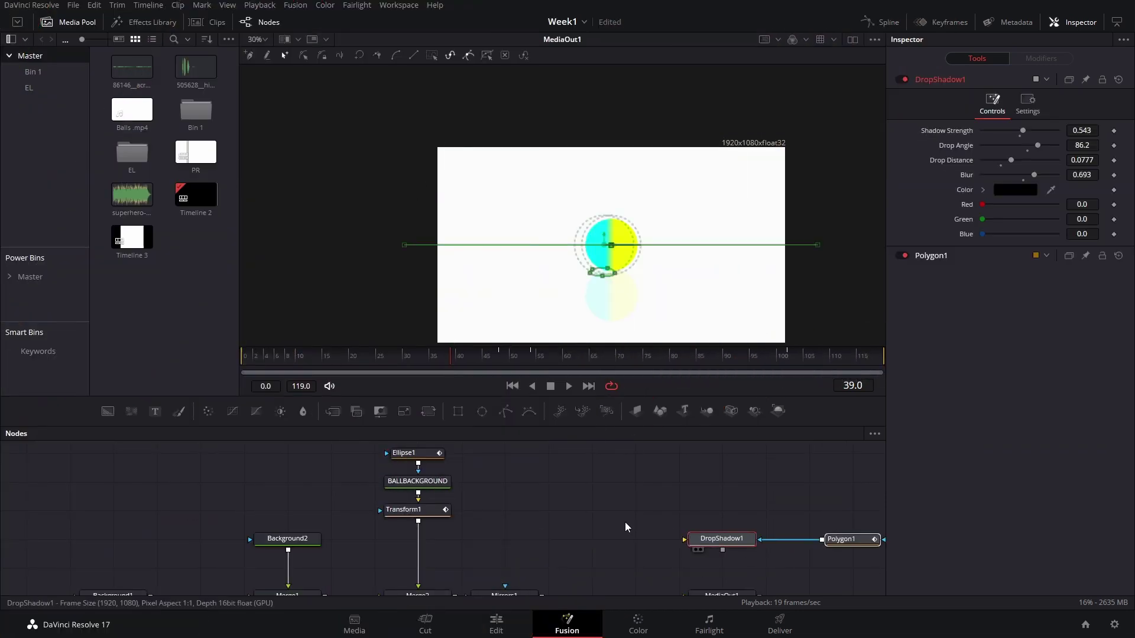
pyautogui.click(626, 527)
pyautogui.moveTo(431, 510); pyautogui.dragTo(435, 566)
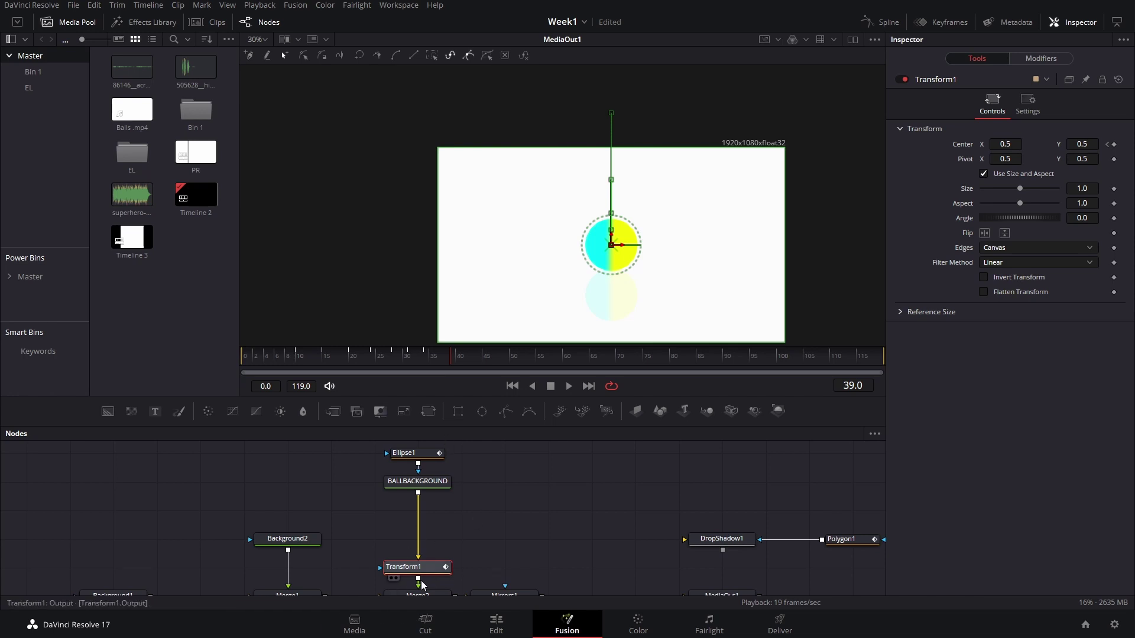
# - Add a Text node merged over BALLBACKGROUND, placing Text1 beside it and Merge3 directly above Transform1
pyautogui.click(442, 484)
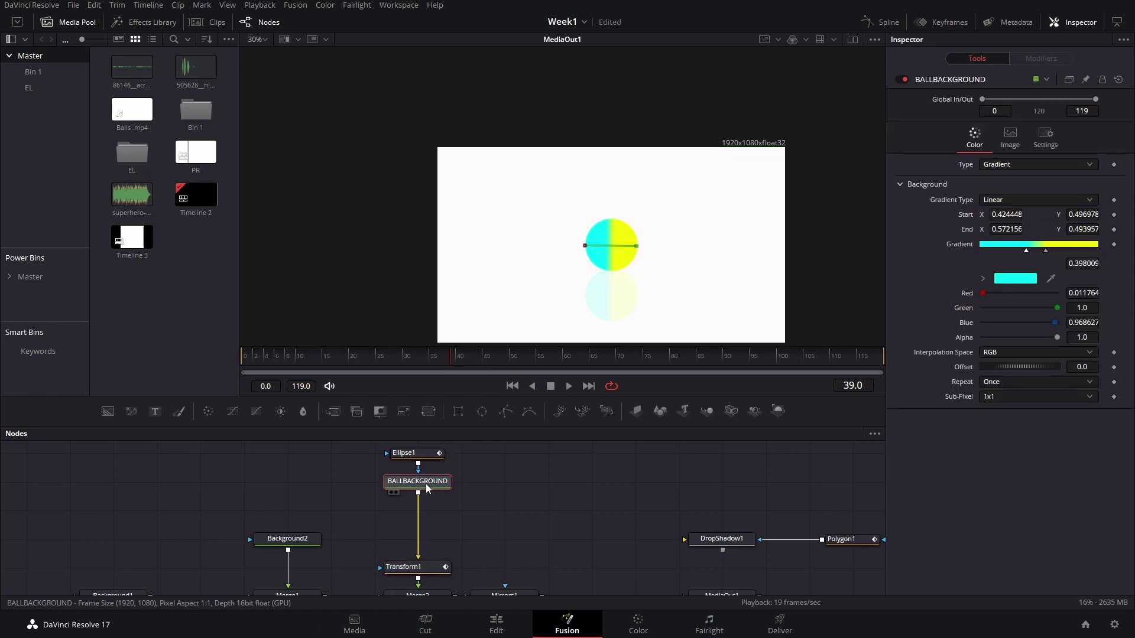
pyautogui.click(155, 412)
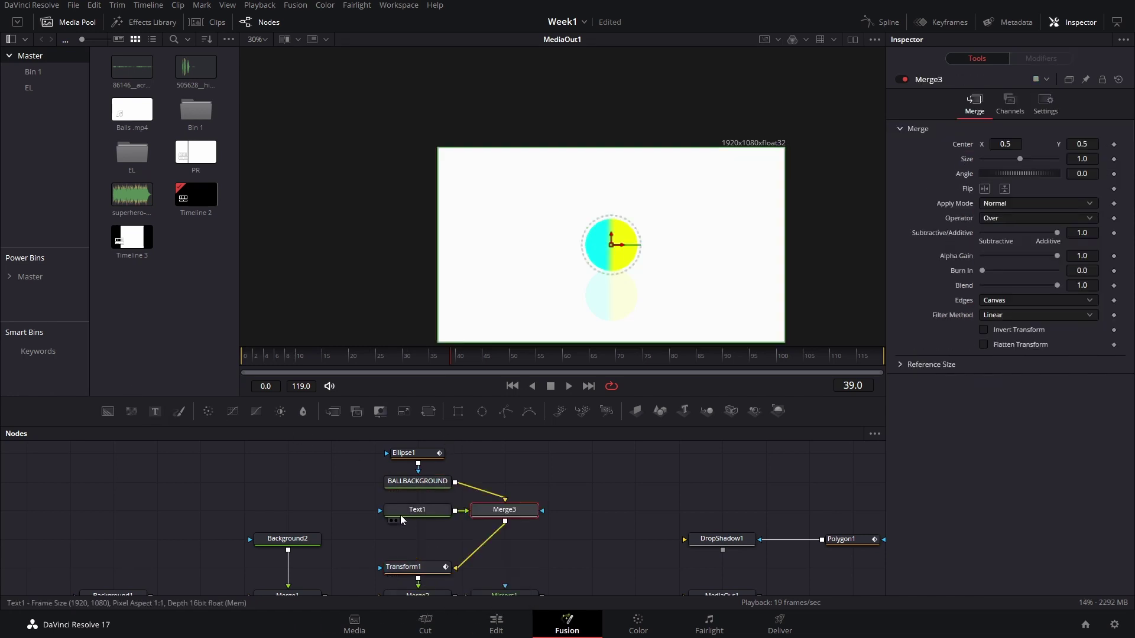
pyautogui.moveTo(401, 518); pyautogui.dragTo(531, 462)
pyautogui.moveTo(505, 510); pyautogui.dragTo(418, 540)
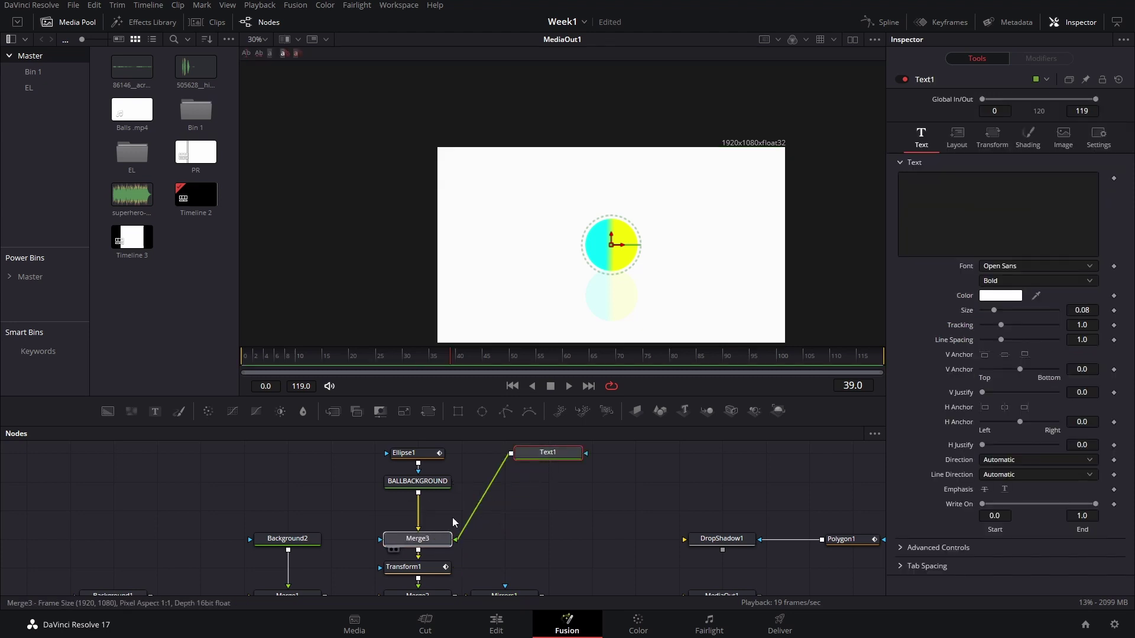
pyautogui.click(536, 455)
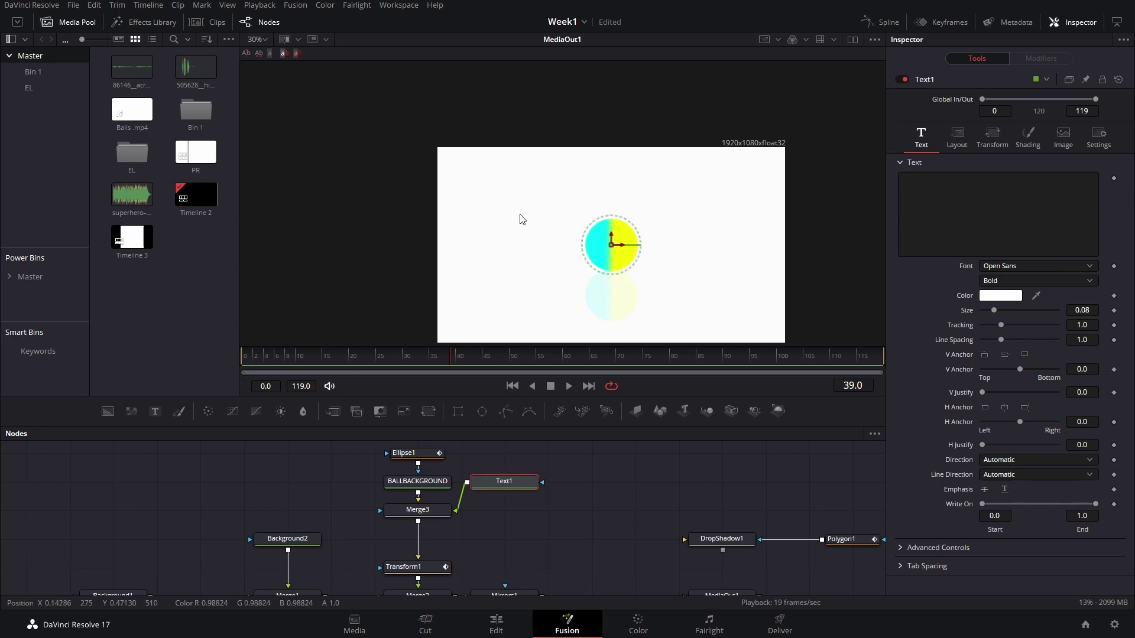
# - Enter the letter S in Text1, centre its horizontal anchor and set its size to 0.1722
pyautogui.click(1017, 217)
pyautogui.write('S')
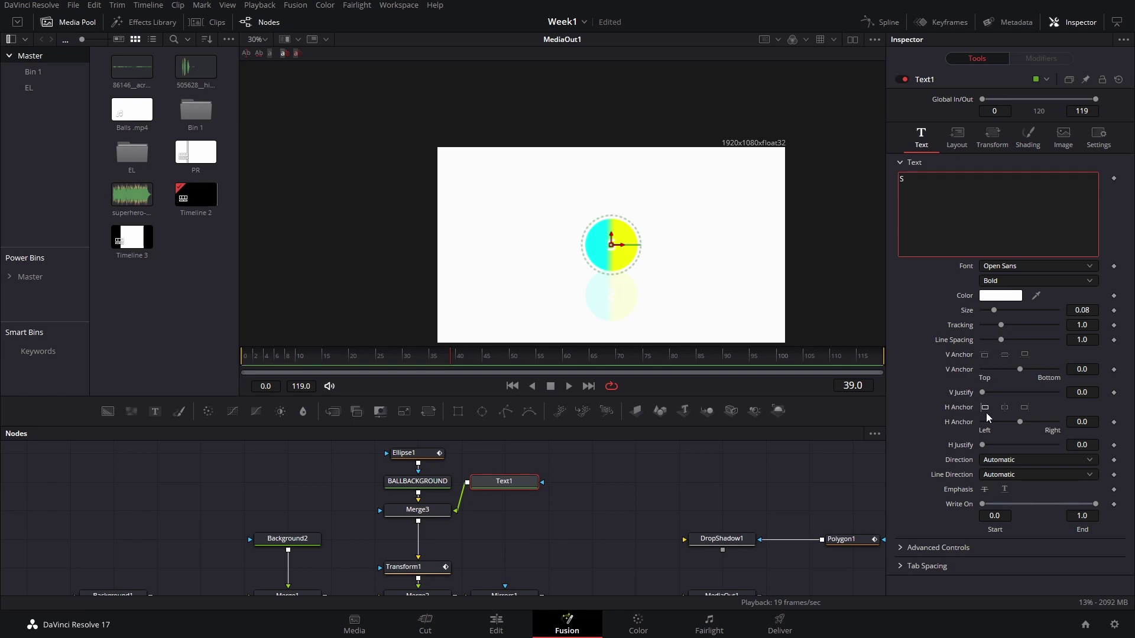
pyautogui.click(986, 412)
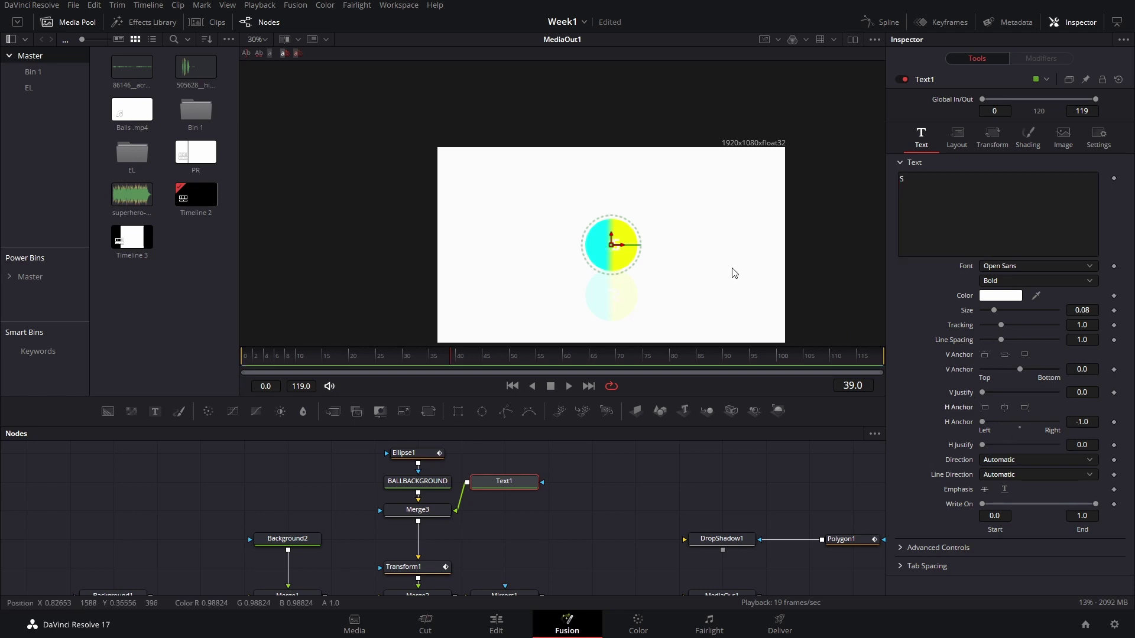
pyautogui.click(1007, 410)
pyautogui.moveTo(995, 311); pyautogui.dragTo(1003, 311)
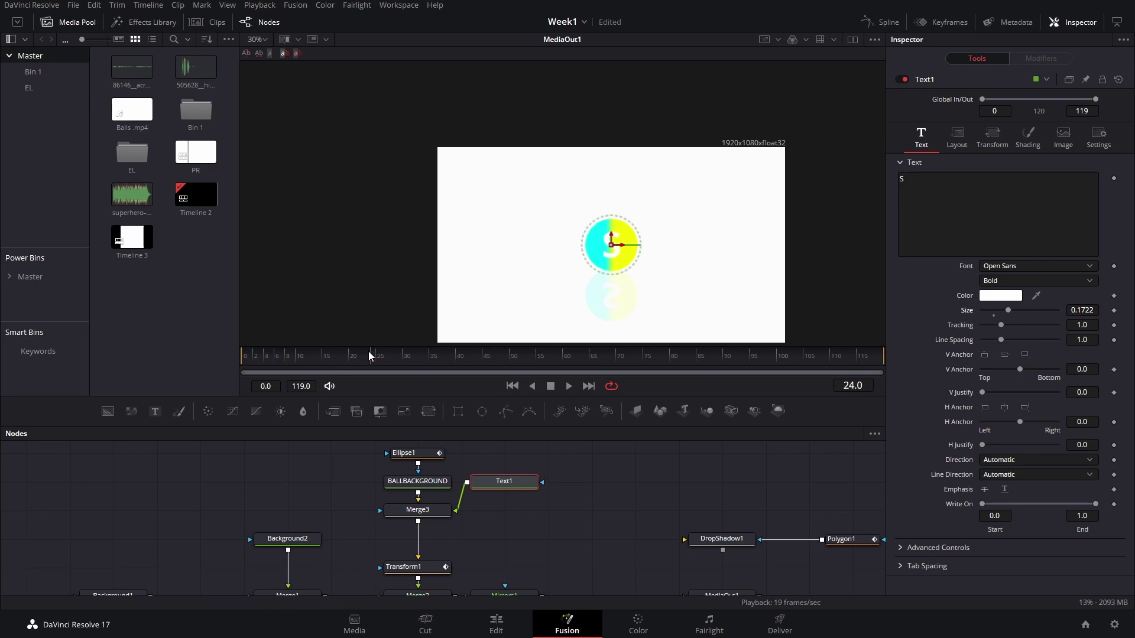
# - Play the bounce from near the start to check the letter S on the moving ball
pyautogui.moveTo(355, 357); pyautogui.dragTo(276, 360)
pyautogui.press('space')
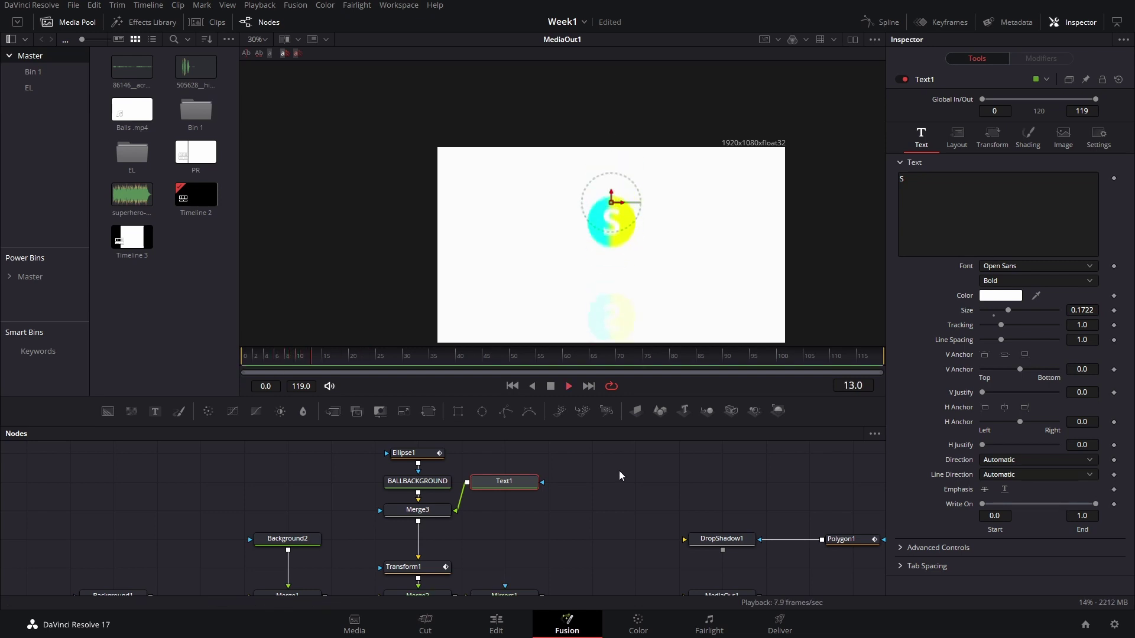
pyautogui.press('space')
# - Move Ellipse1 higher above BALLBACKGROUND and connect its output to Text1 as a mask
pyautogui.click(427, 454)
pyautogui.moveTo(455, 447); pyautogui.dragTo(471, 503)
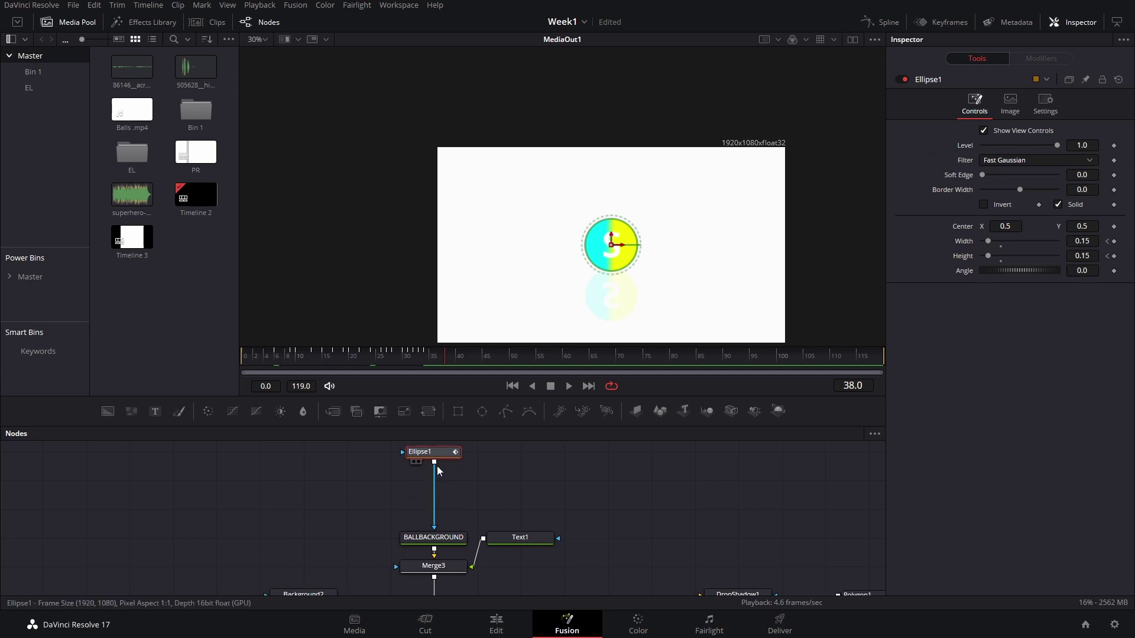
pyautogui.moveTo(433, 462); pyautogui.dragTo(509, 538)
# - Replay the bounce from frame 0 and from partway through to check the masked letter on the ball
pyautogui.moveTo(416, 356); pyautogui.dragTo(328, 356)
pyautogui.click(576, 506)
pyautogui.press('space')
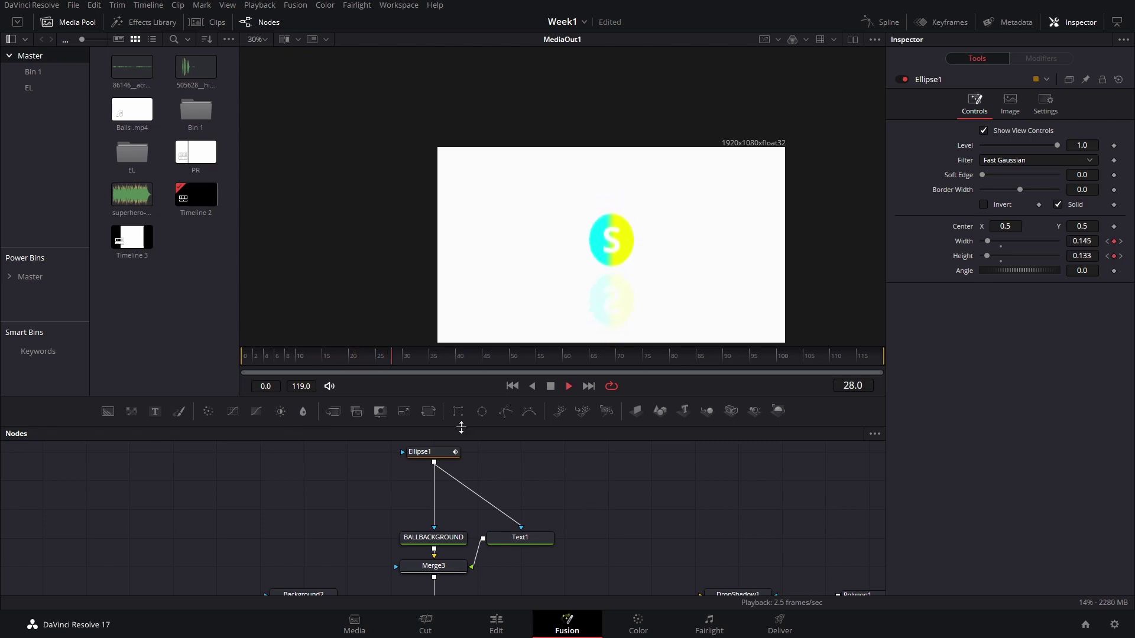
pyautogui.moveTo(357, 356); pyautogui.dragTo(241, 356)
pyautogui.press('space')
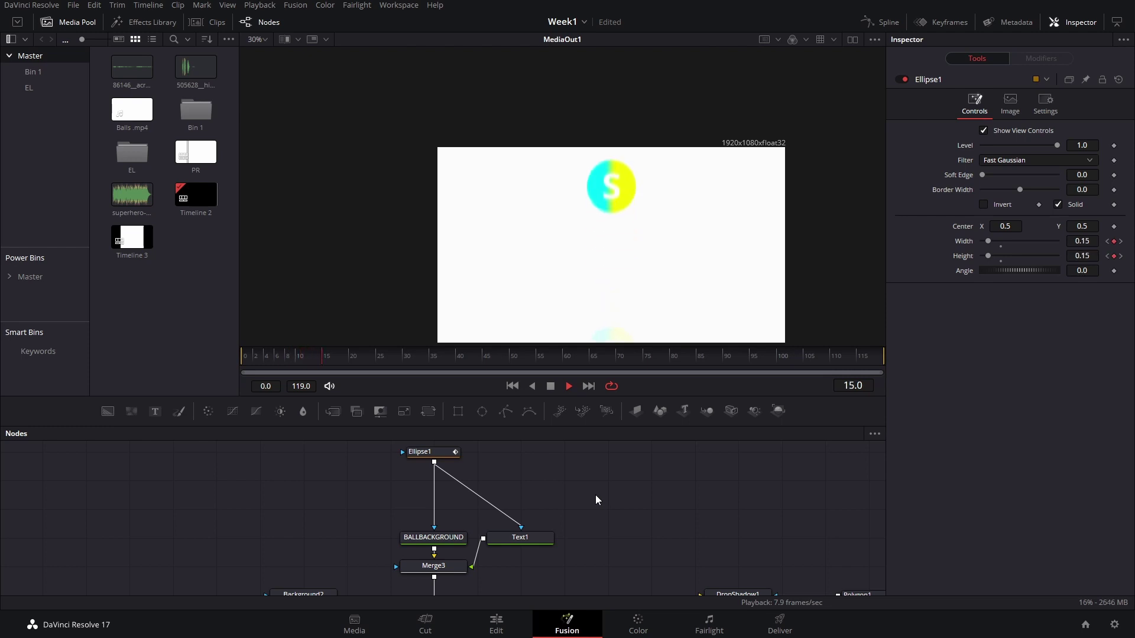
pyautogui.press('space')
pyautogui.click(329, 355)
pyautogui.press('space')
# - Review the motion blur settings of Transform1, including its quality and shutter angle
pyautogui.scroll(2, 619, 272)
pyautogui.scroll(-3, 620, 272)
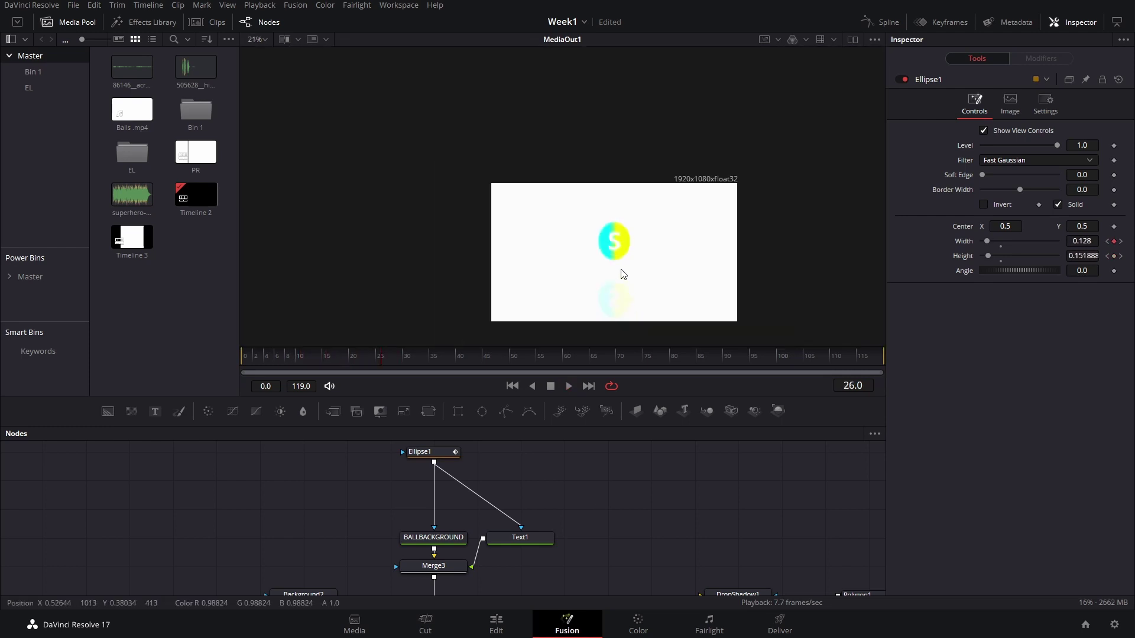
pyautogui.moveTo(616, 260); pyautogui.dragTo(606, 215)
pyautogui.moveTo(585, 565); pyautogui.dragTo(618, 473)
pyautogui.click(473, 559)
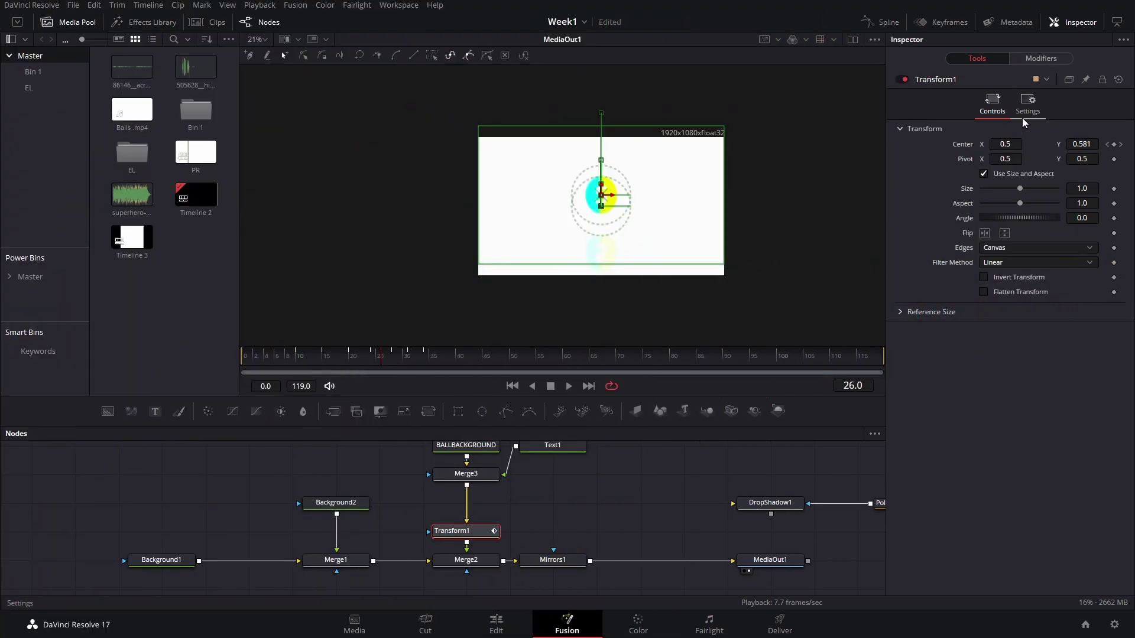
pyautogui.click(1022, 118)
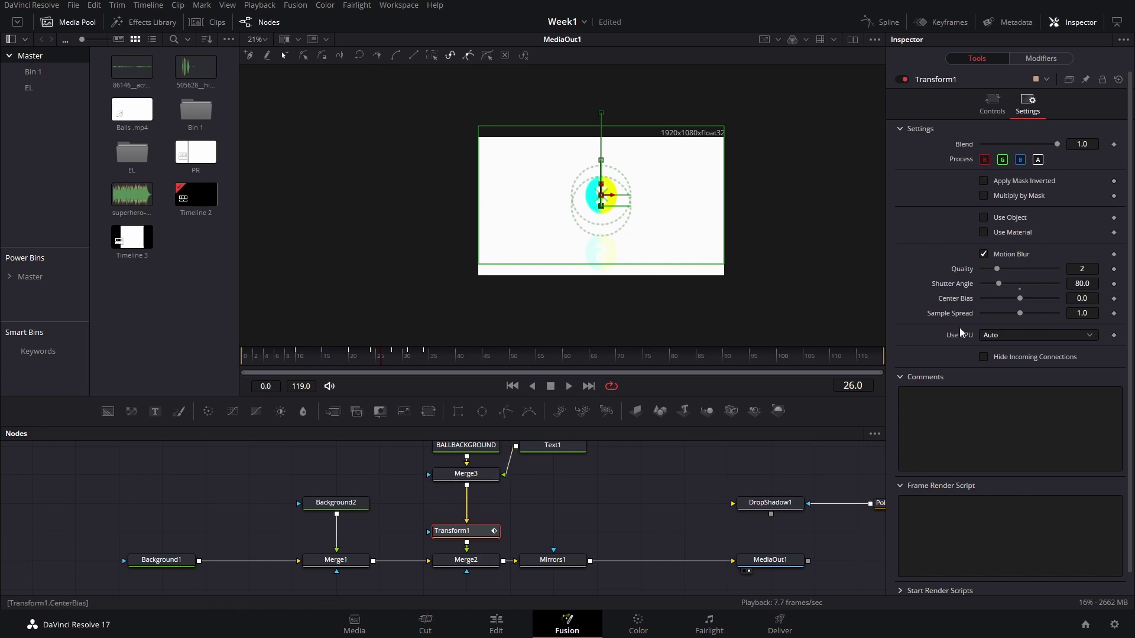
pyautogui.click(1002, 98)
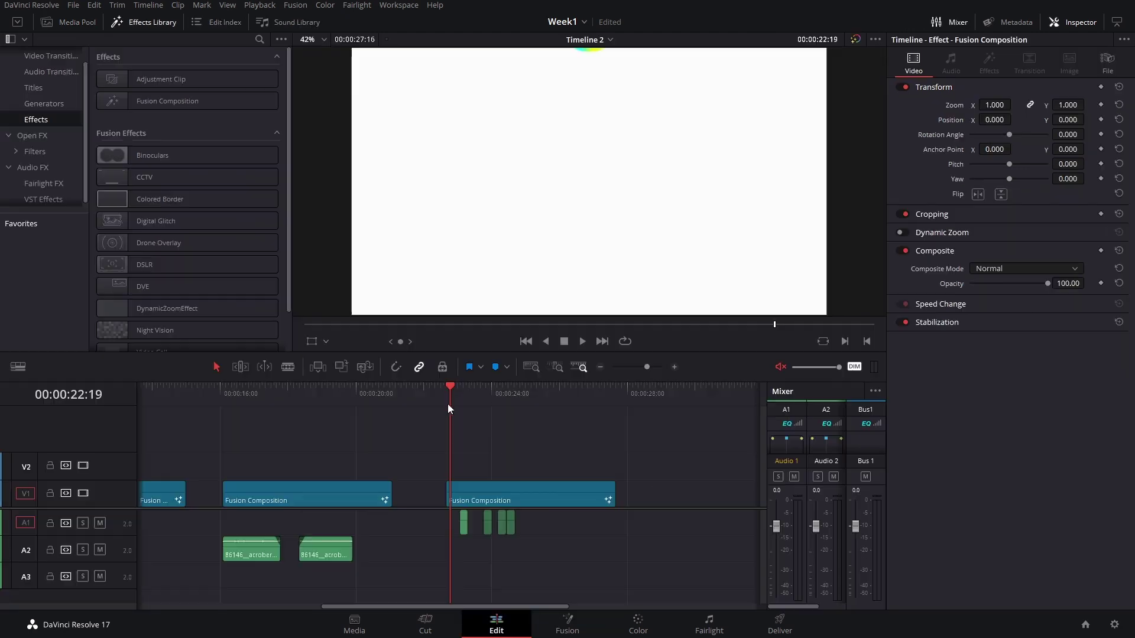
# - Scrub through the last Fusion Composition clip on the Edit page timeline, and return to the Fusion page to play the bounce
pyautogui.moveTo(448, 403); pyautogui.dragTo(459, 403)
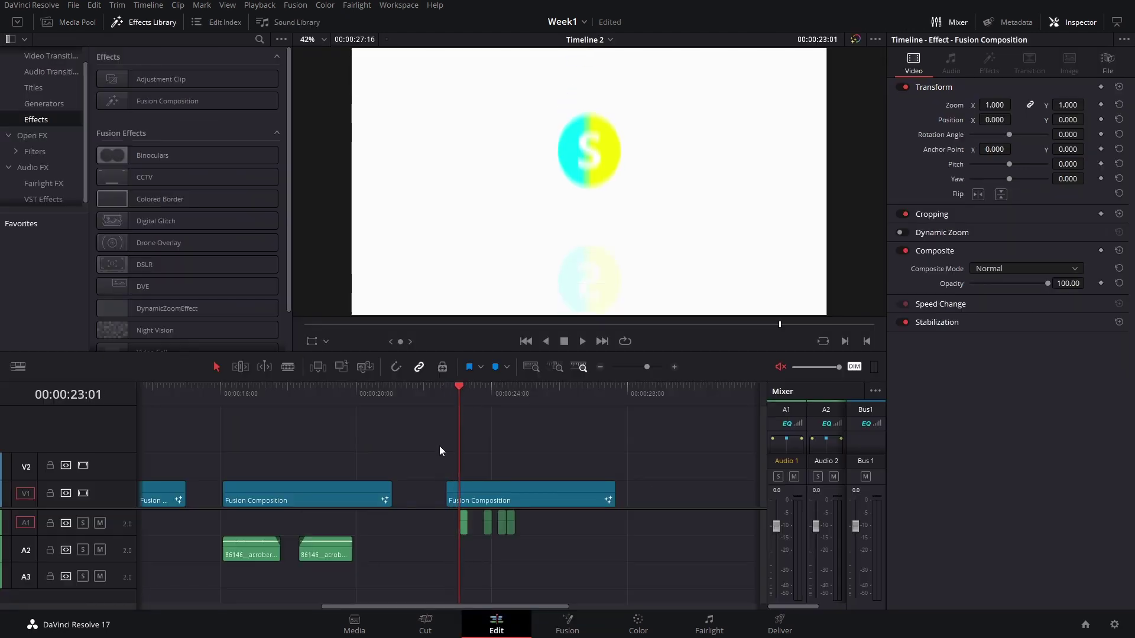
pyautogui.moveTo(459, 389); pyautogui.dragTo(506, 406)
pyautogui.hotkey('shift', '5')
pyautogui.press('space')
pyautogui.press('space')
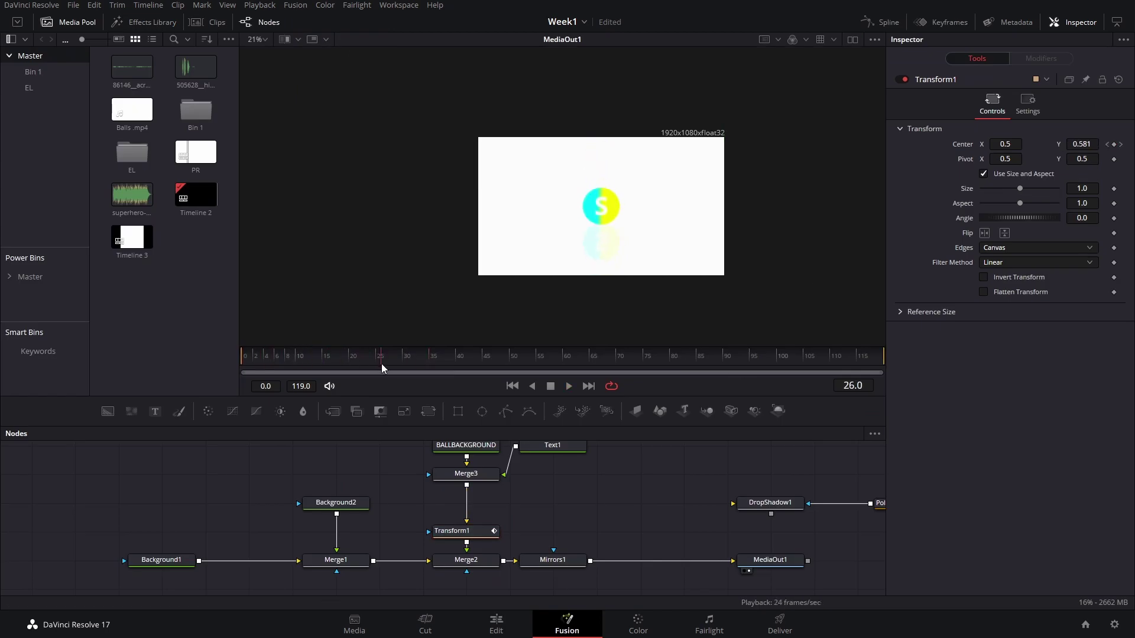